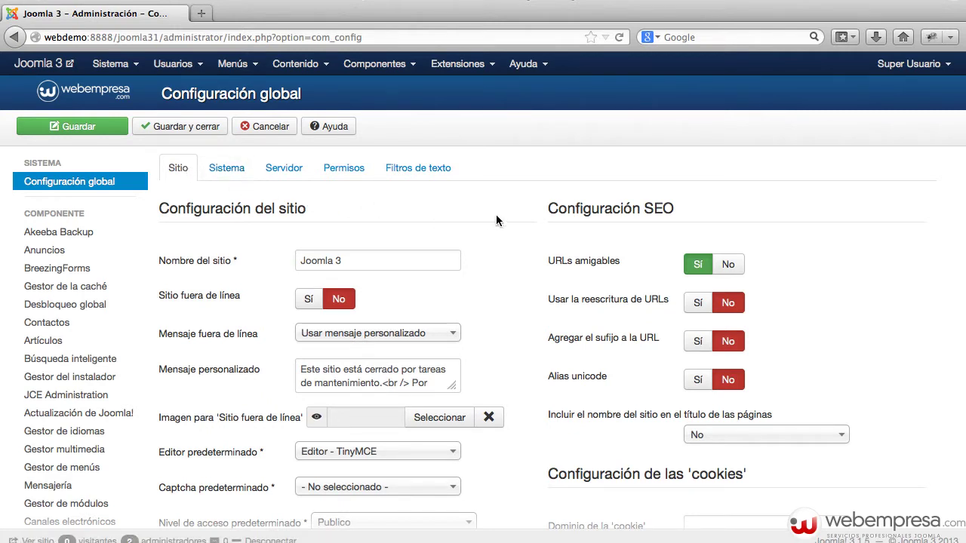
Look over the site, SEO and cookie settings in the global configuration, including the site name
scroll(495, 215, "down", 1)
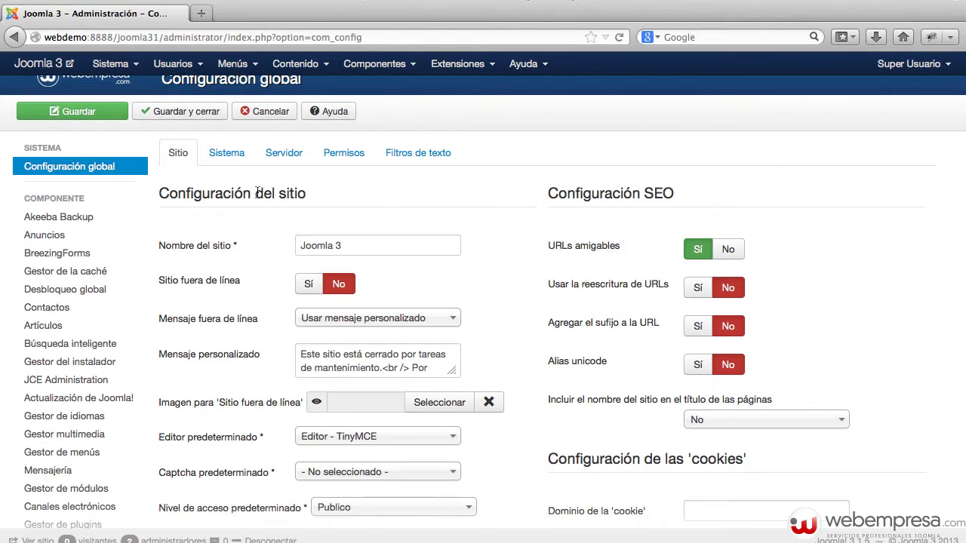
scroll(588, 151, "down", 5)
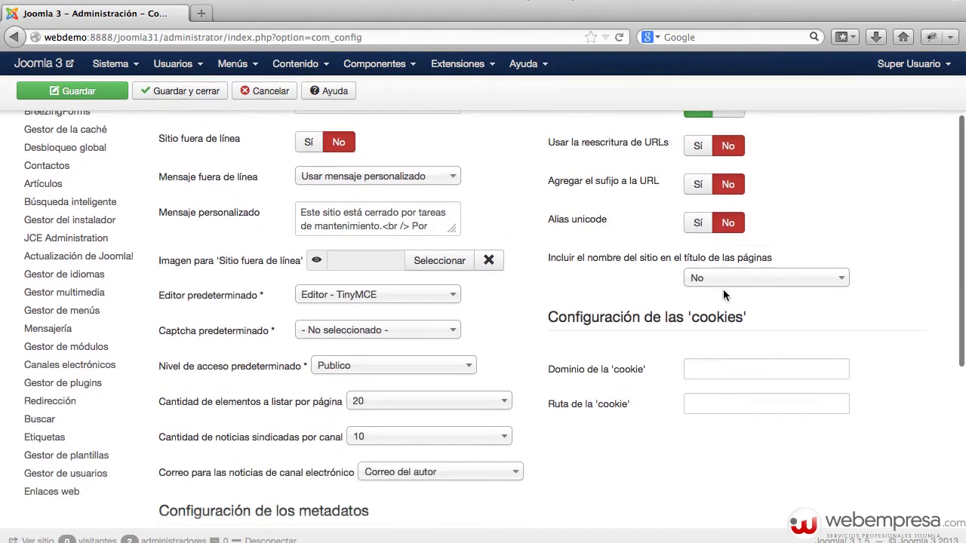
scroll(514, 334, "up", 5)
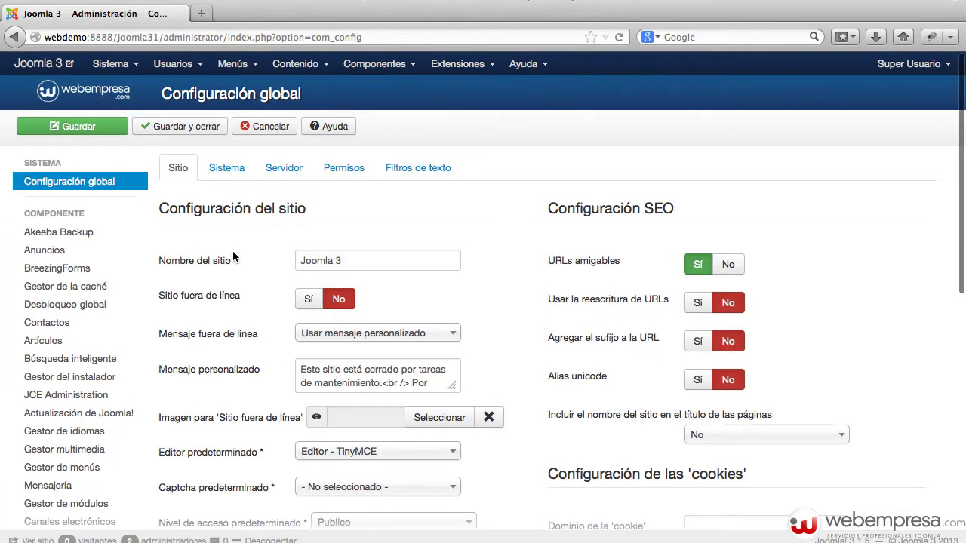
left_click_drag(382, 262, 277, 246)
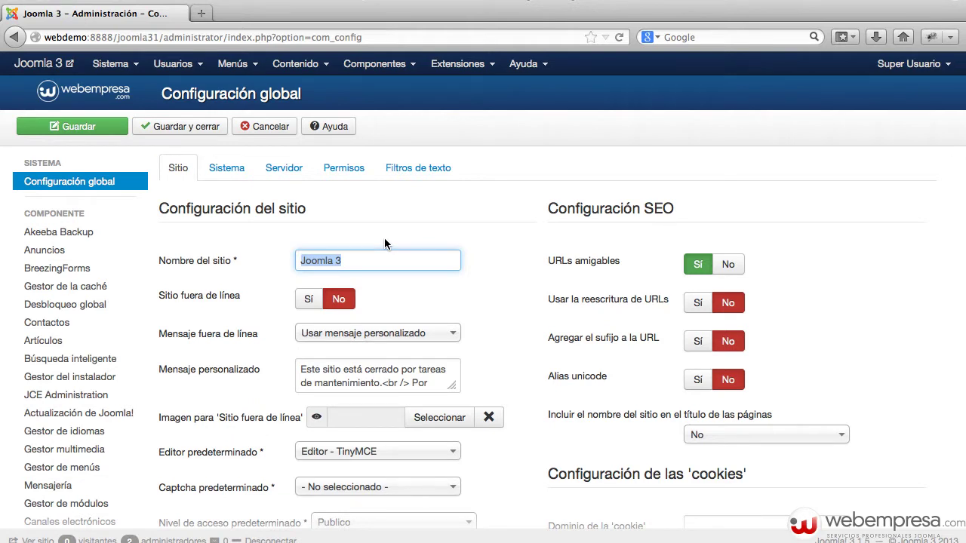
left_click(350, 259)
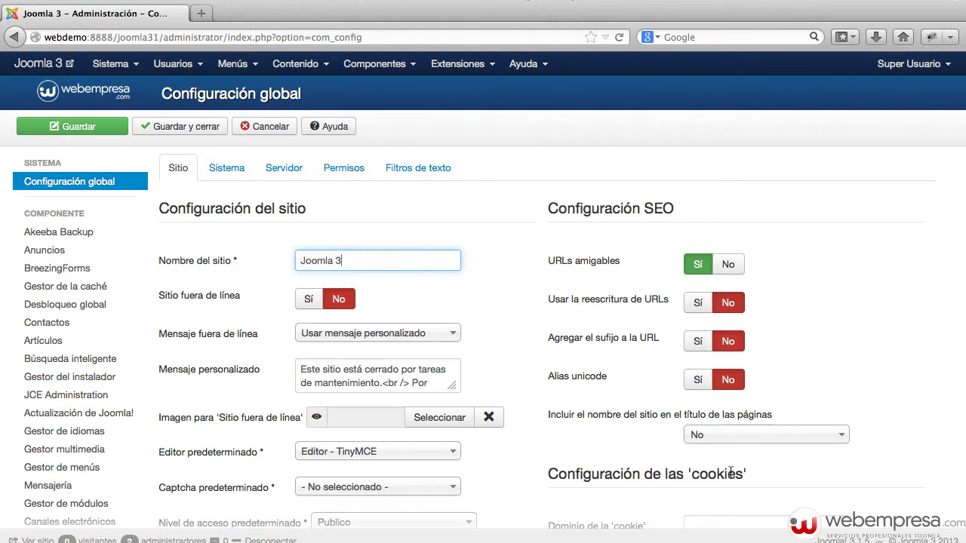
Set the site name to be included in page titles as "Antes" and save the global configuration
mouse_move(604, 424)
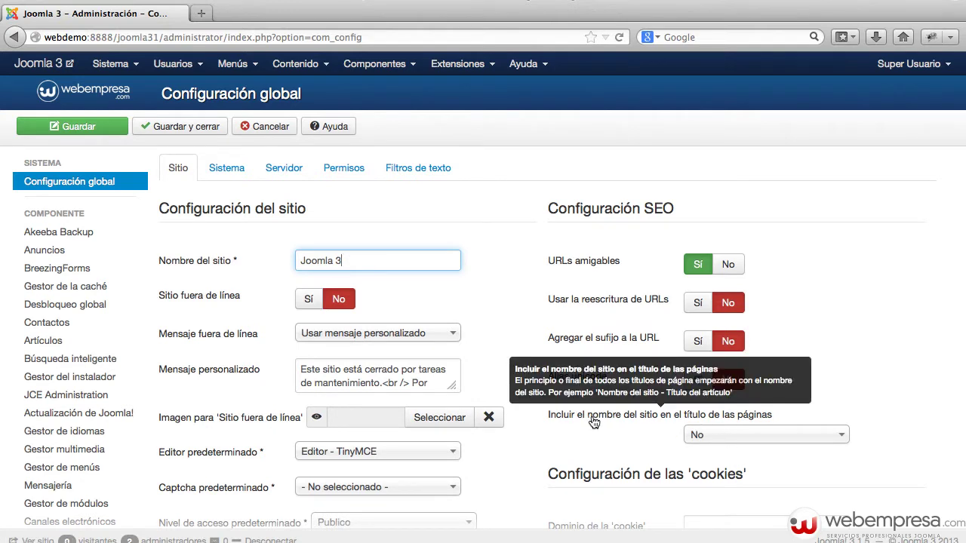
scroll(720, 420, "down", 1)
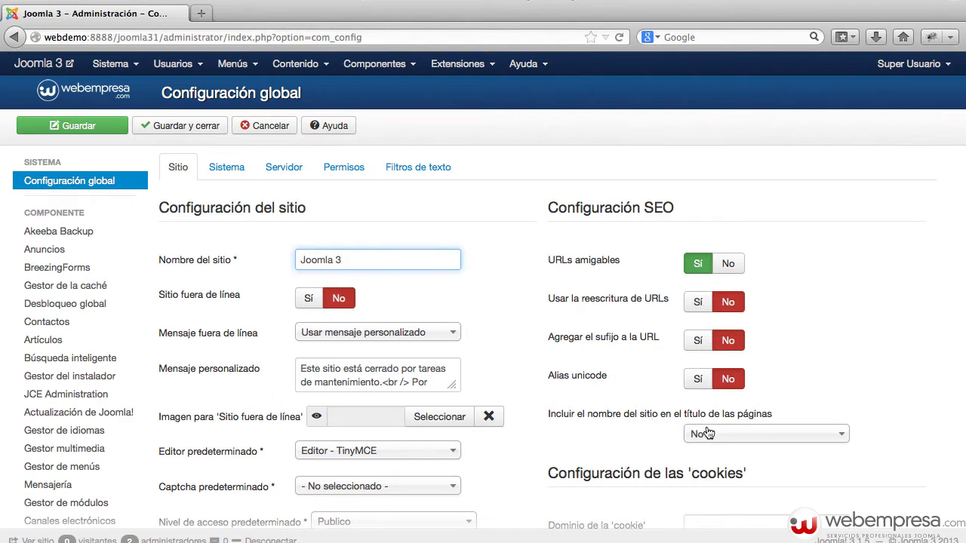
scroll(780, 409, "down", 3)
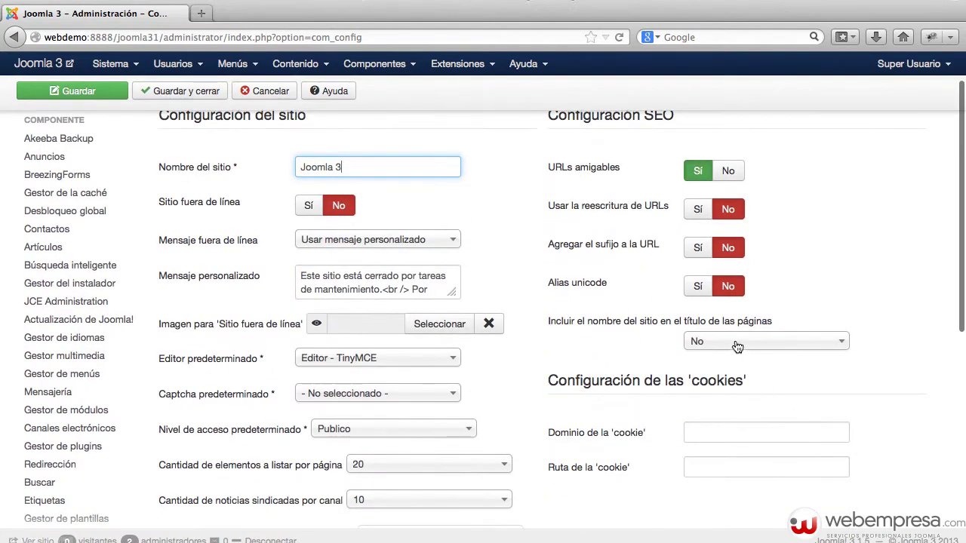
left_click(740, 343)
left_click(736, 380)
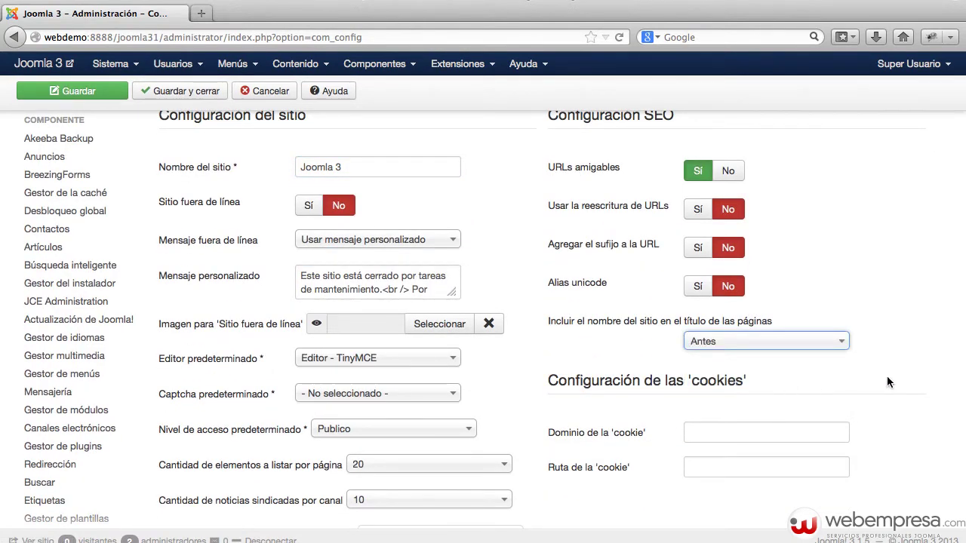
scroll(736, 342, "up", 3)
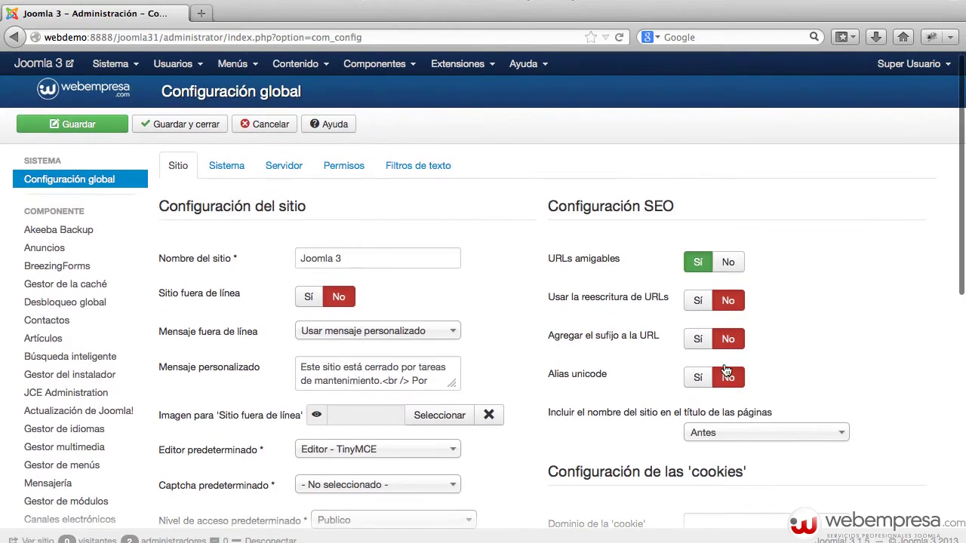
left_click(91, 130)
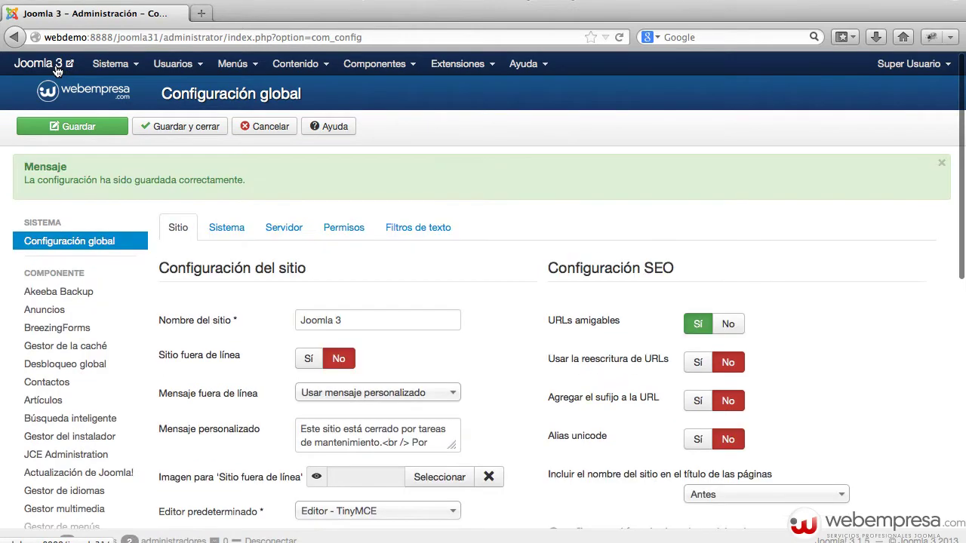
Open the public site's home page, view its source code and search it for "joomla 3"
left_click(52, 67)
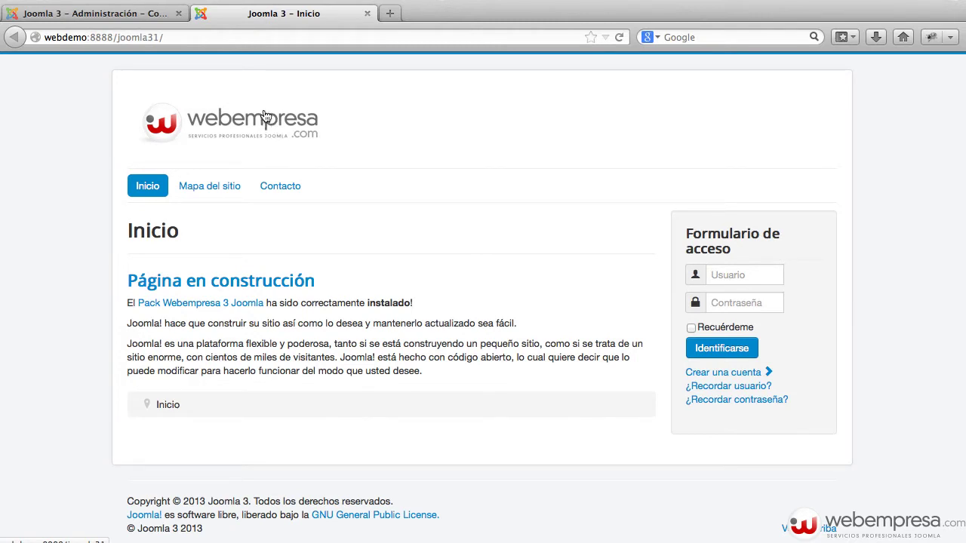
right_click(58, 154)
left_click(146, 293)
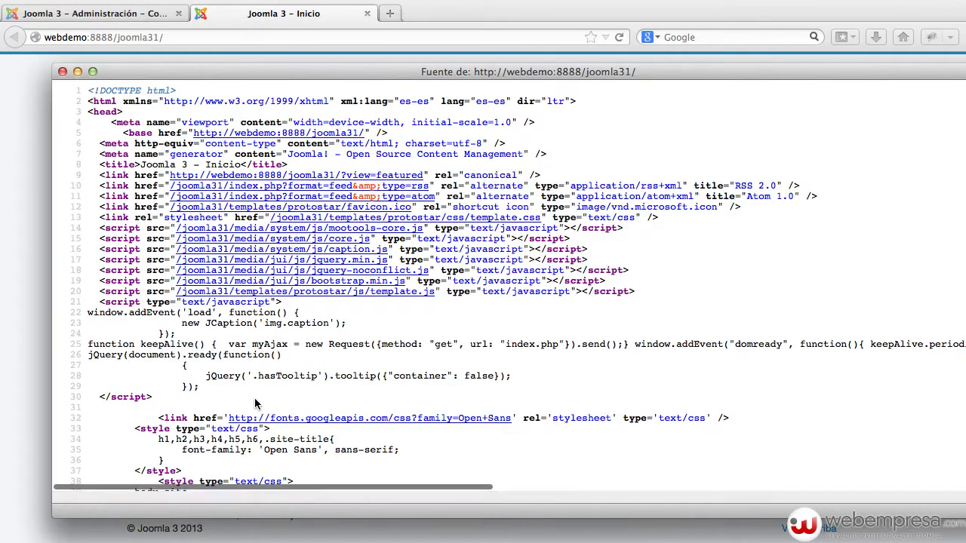
key("super+f")
type("joomla 3")
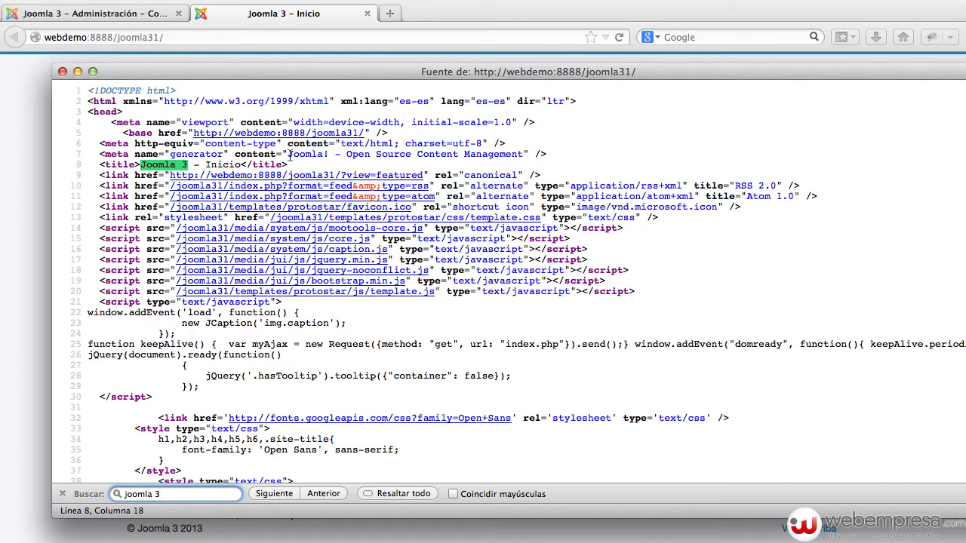
Examine the title tag and the next "joomla 3" match in the source, and return to the global configuration
left_click_drag(295, 166, 98, 163)
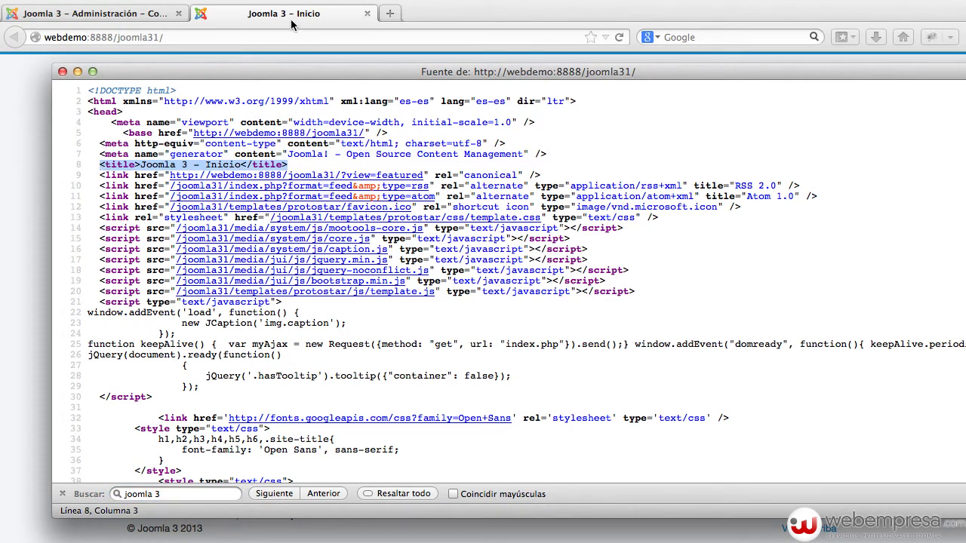
left_click(213, 489)
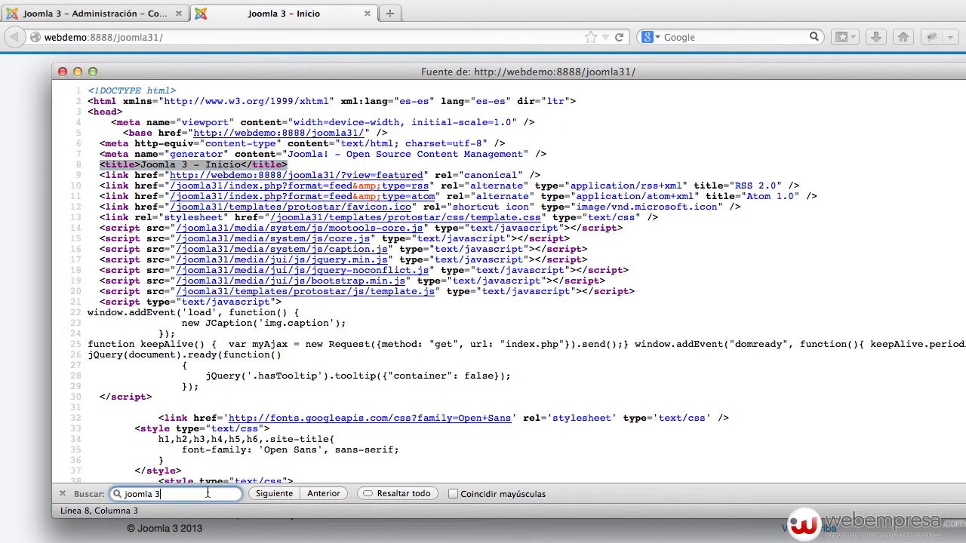
key("Return")
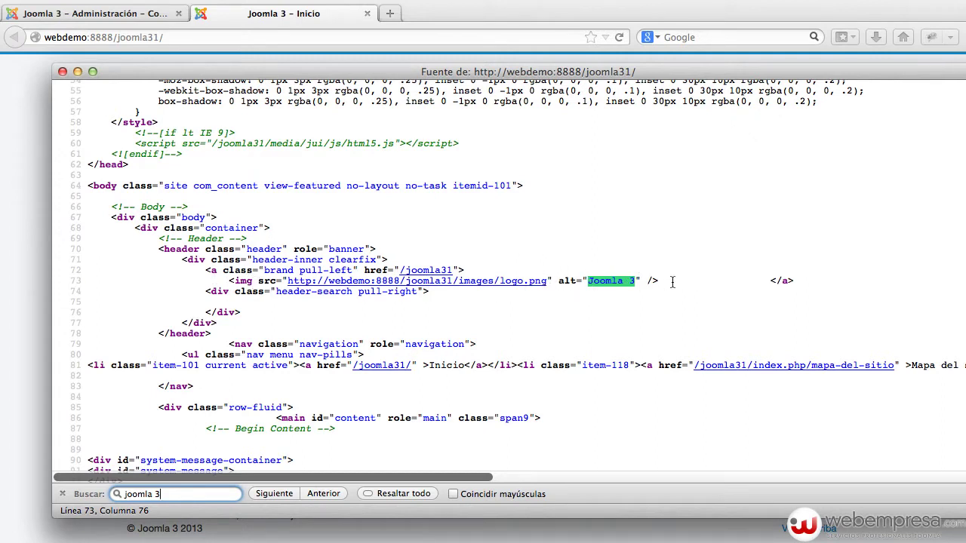
left_click(63, 71)
left_click(108, 14)
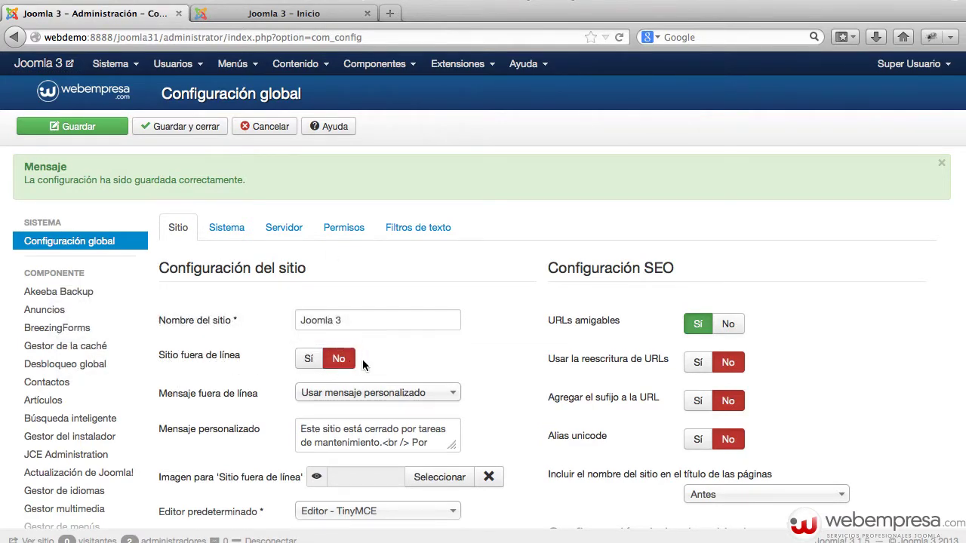
Set "Sitio fuera de línea" to Sí and view the available offline message options
scroll(362, 359, "down", 3)
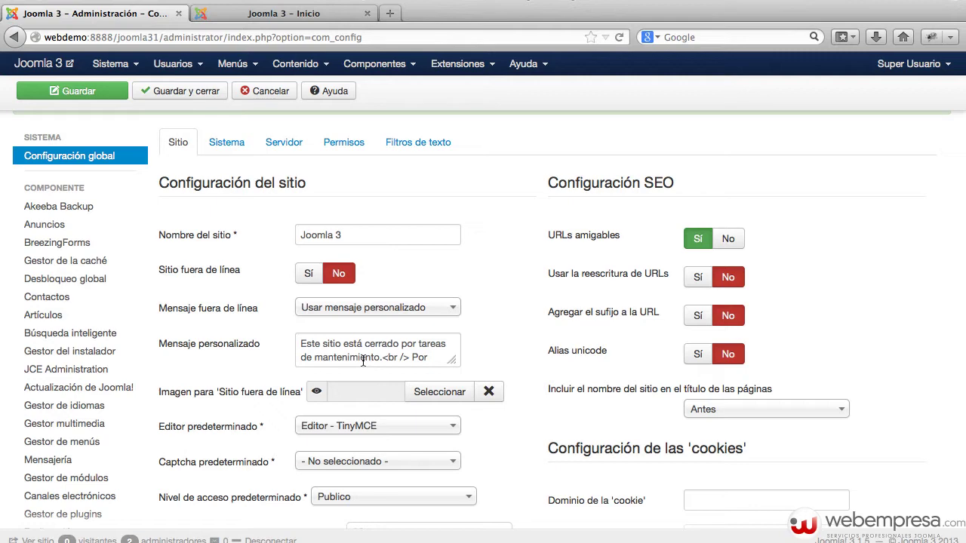
left_click(309, 273)
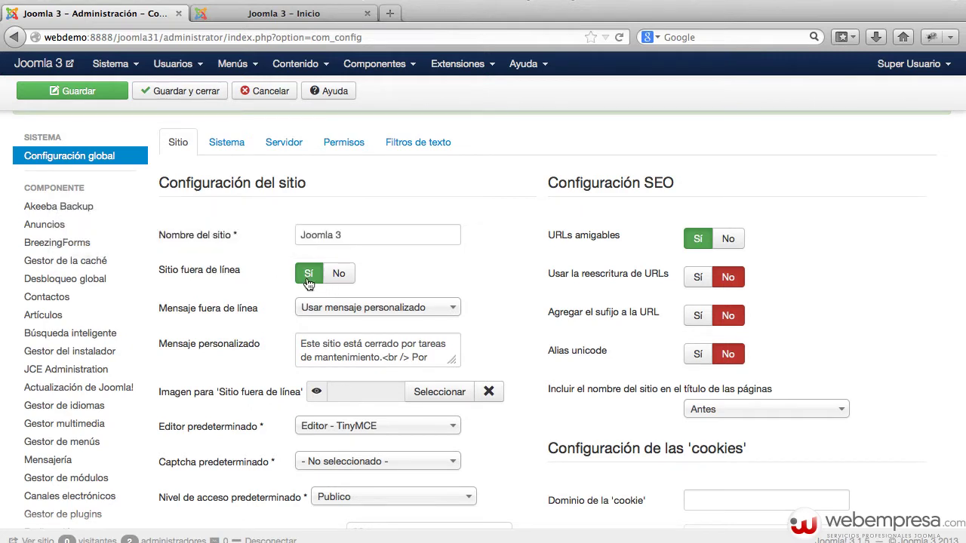
scroll(385, 272, "down", 1)
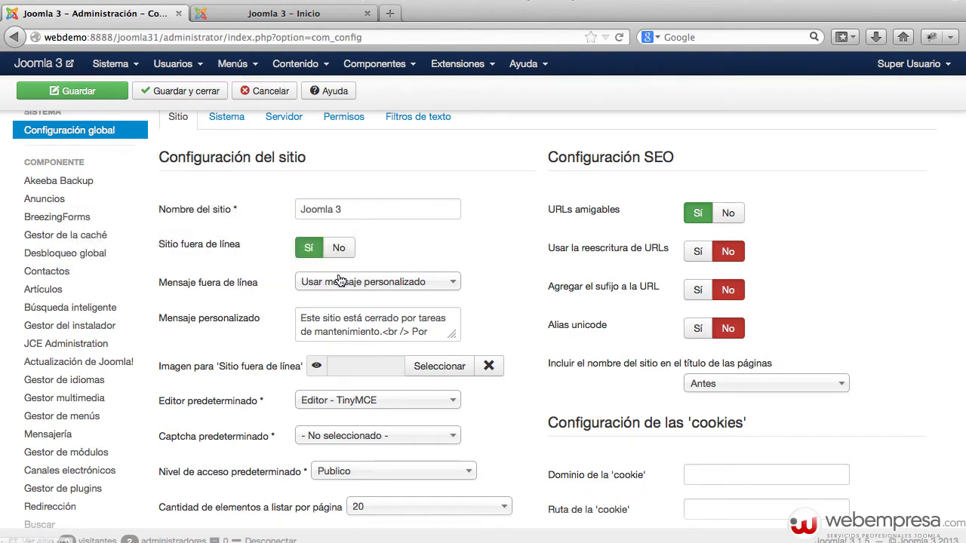
left_click(339, 281)
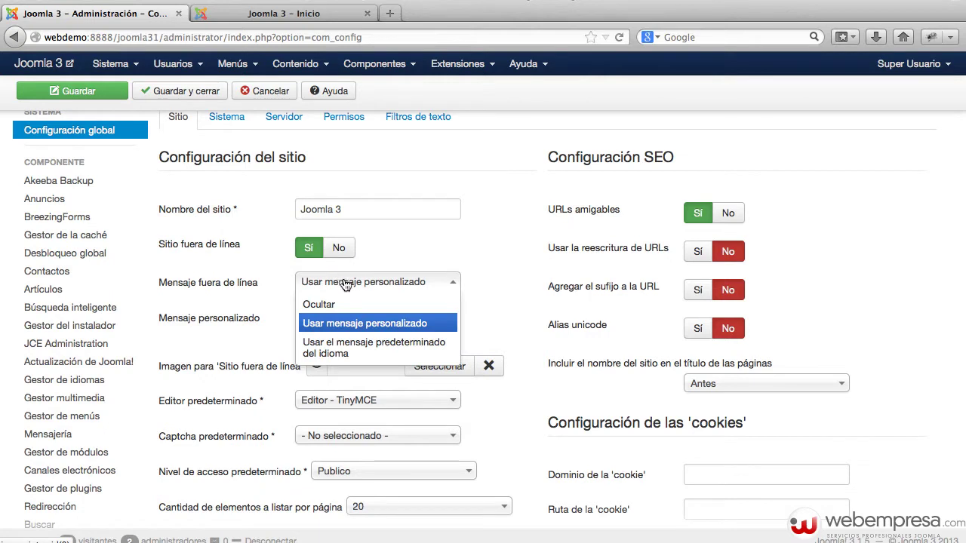
left_click(495, 302)
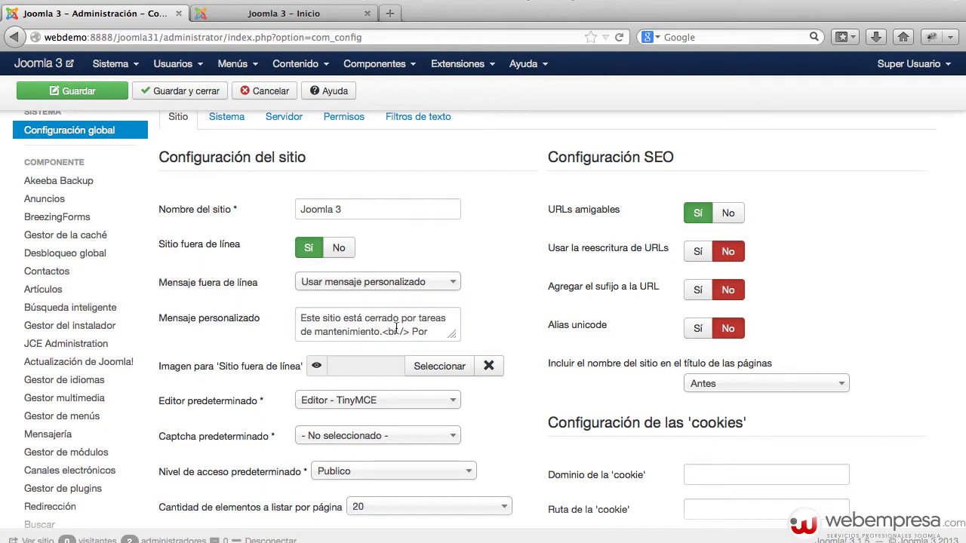
Enlarge the custom message box to show its full text and choose "Usar mensaje personalizado" as the offline message
key("super+a")
left_click(457, 337)
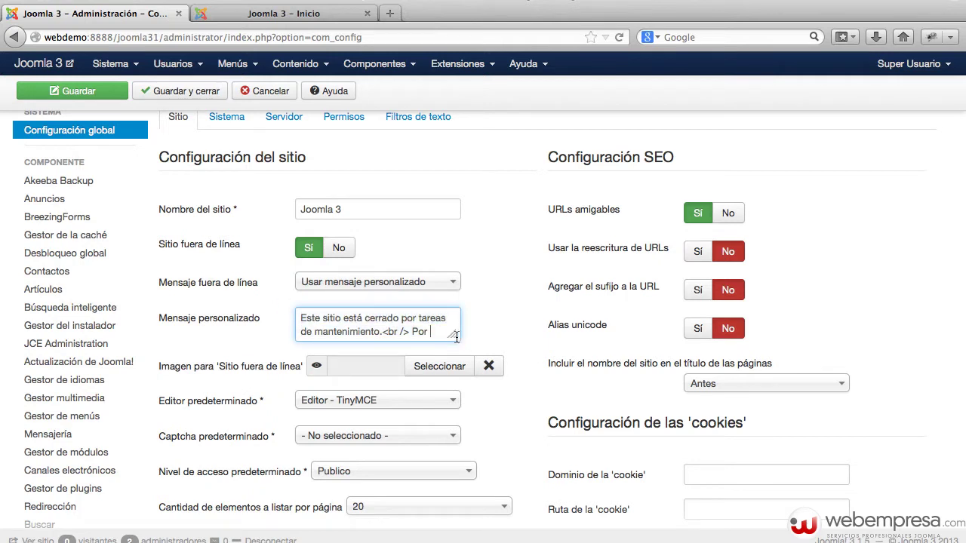
left_click_drag(453, 335, 468, 359)
left_click(449, 284)
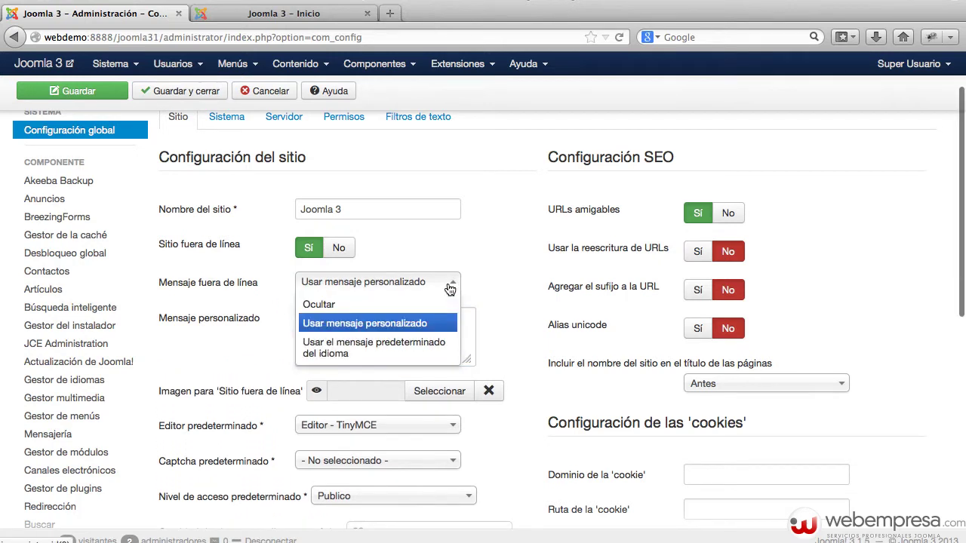
left_click(370, 325)
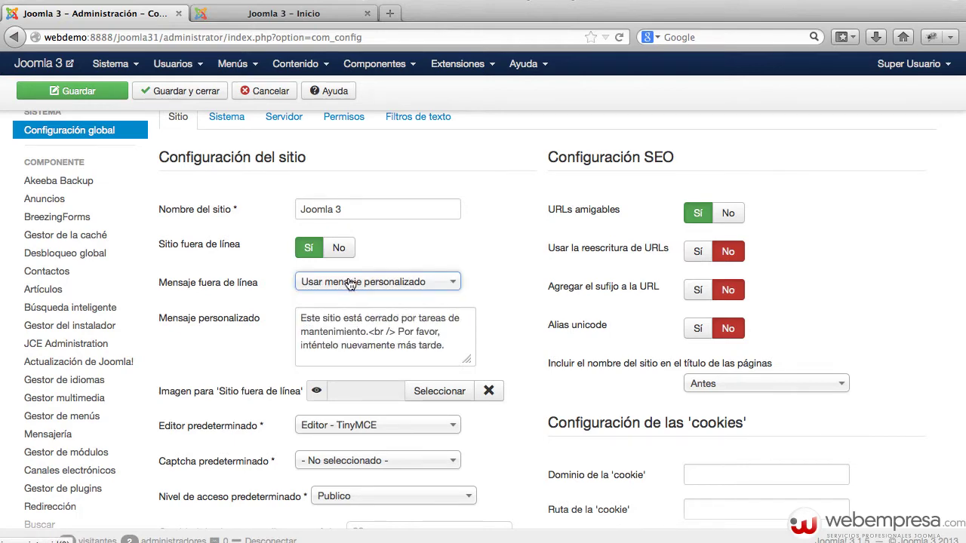
Review the custom message text and the offline message options, and save the global configuration
left_click_drag(450, 346, 284, 313)
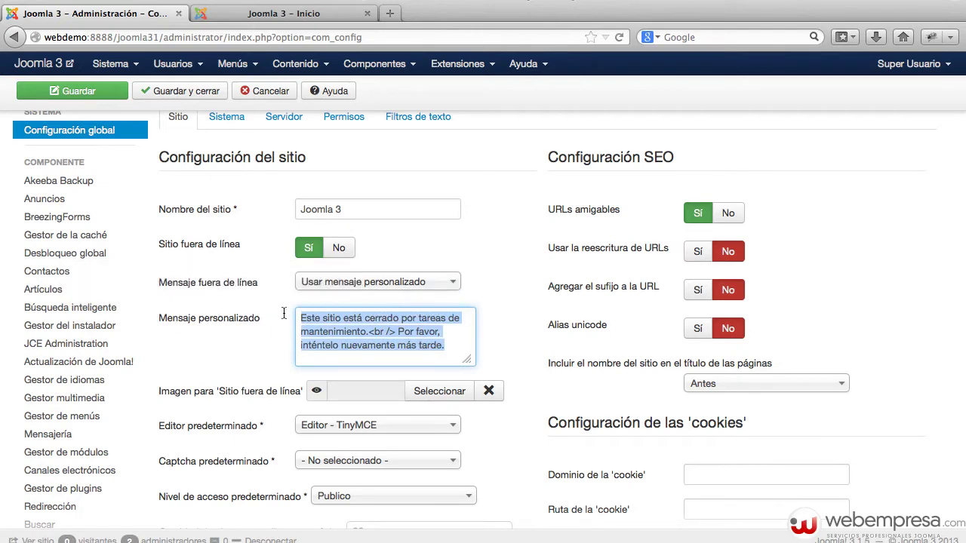
left_click(376, 286)
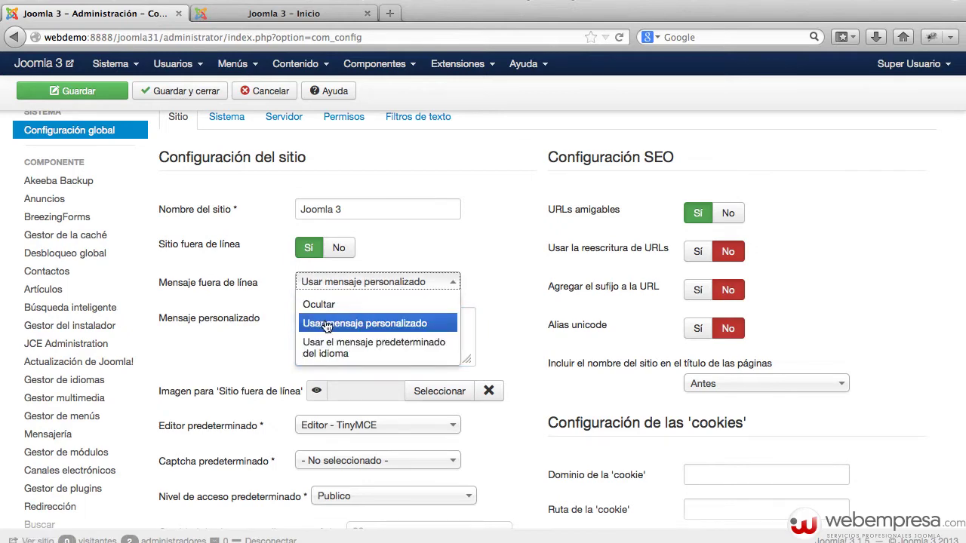
left_click(498, 325)
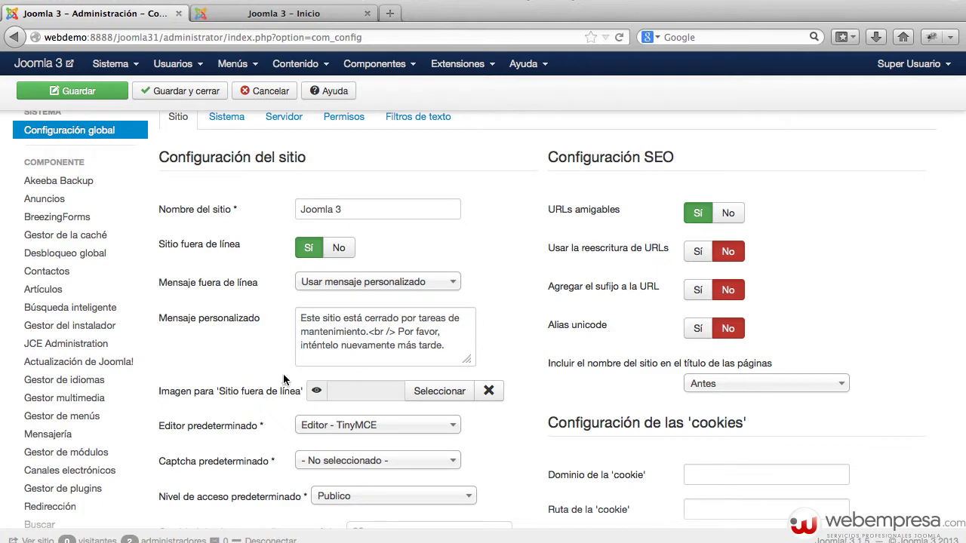
mouse_move(184, 402)
left_click(89, 91)
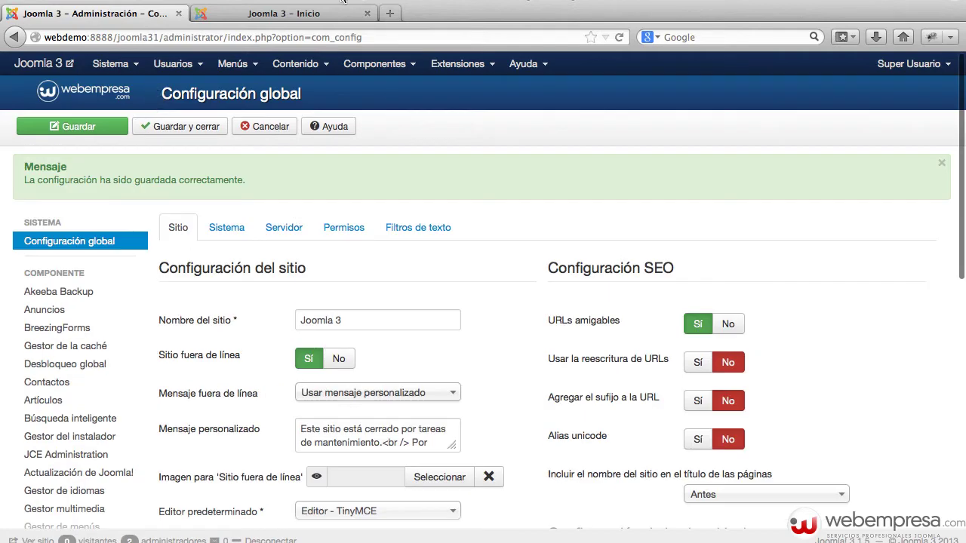
Reload the public site to check the site name and maintenance message on its offline page, and return to the global configuration
left_click(300, 13)
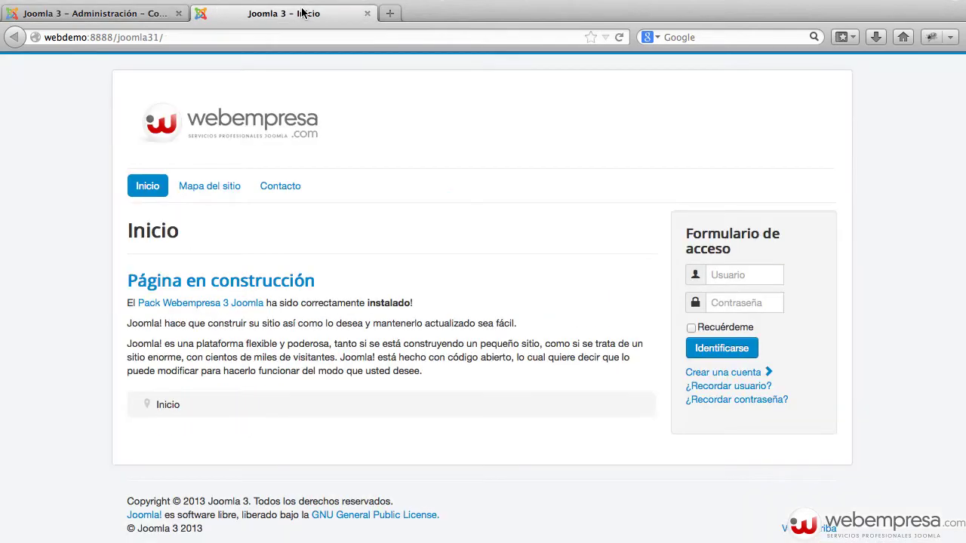
key("super+r")
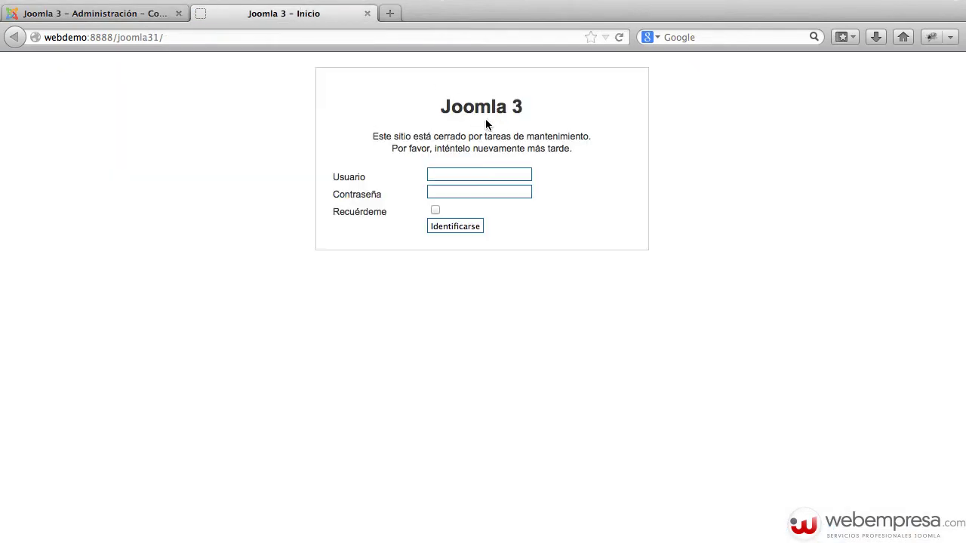
left_click_drag(527, 112, 422, 97)
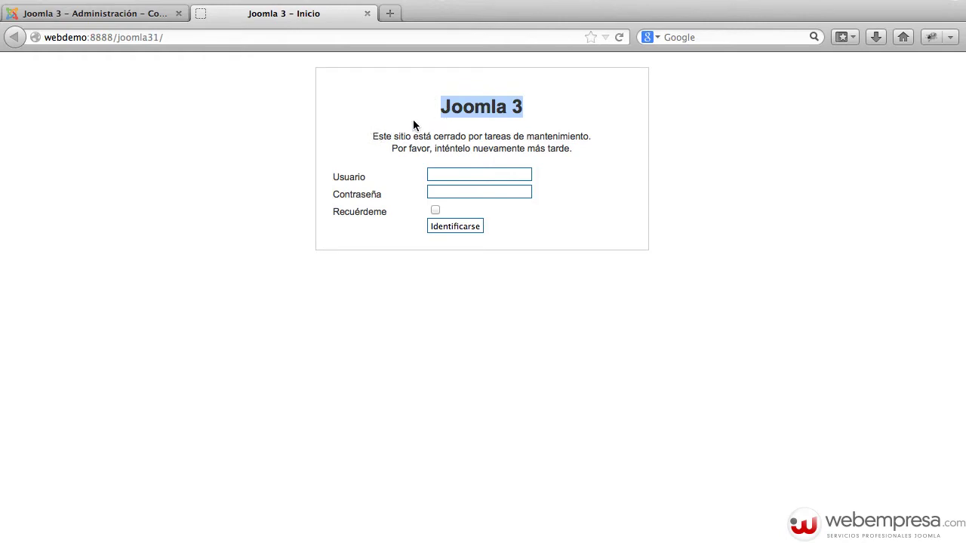
double_click(380, 134)
left_click_drag(380, 134, 569, 148)
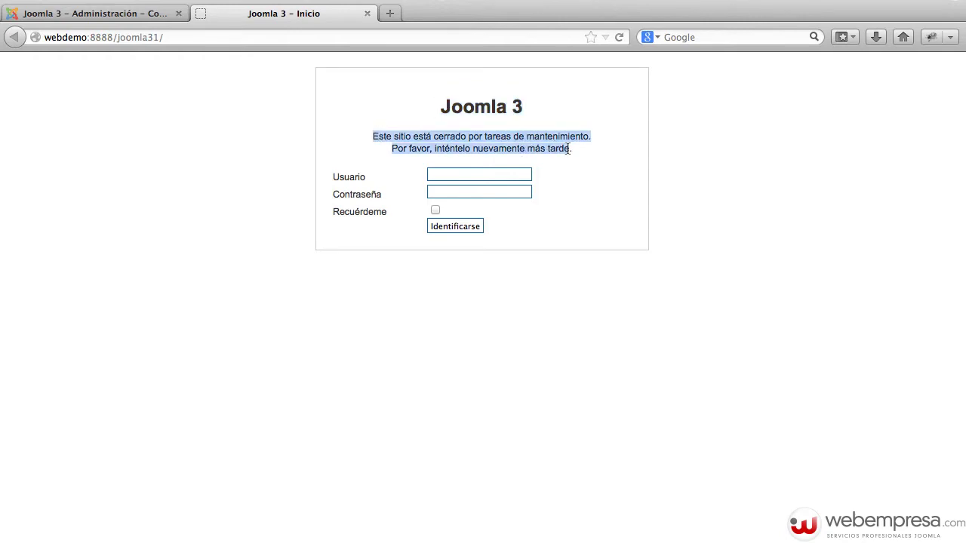
left_click(103, 16)
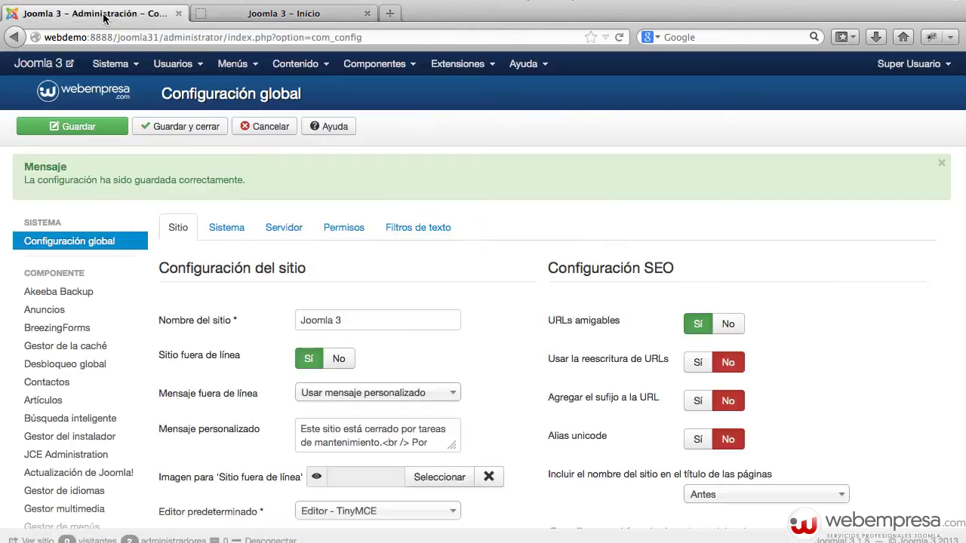
Review the offline settings in the global configuration, and examine the login form and address on the public site's offline page
scroll(519, 347, "down", 1)
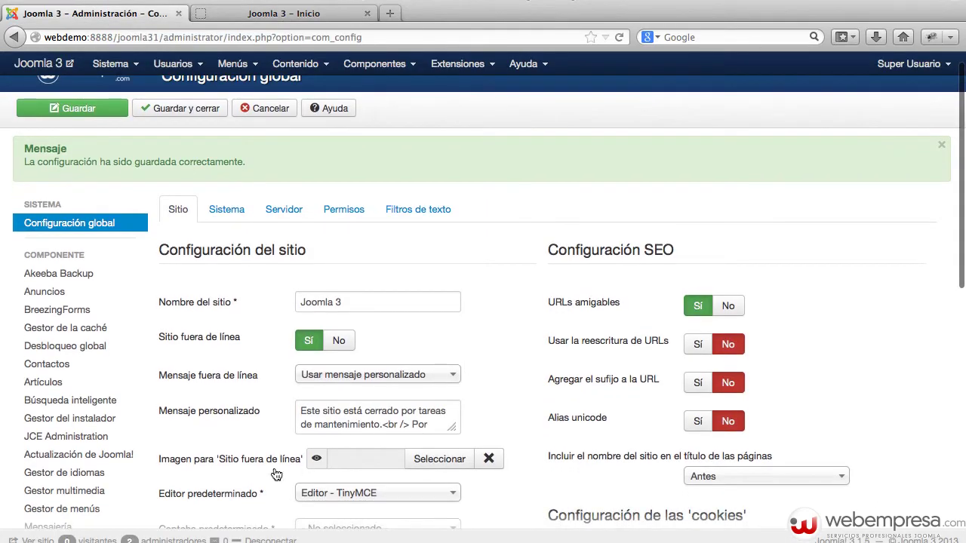
scroll(419, 452, "down", 3)
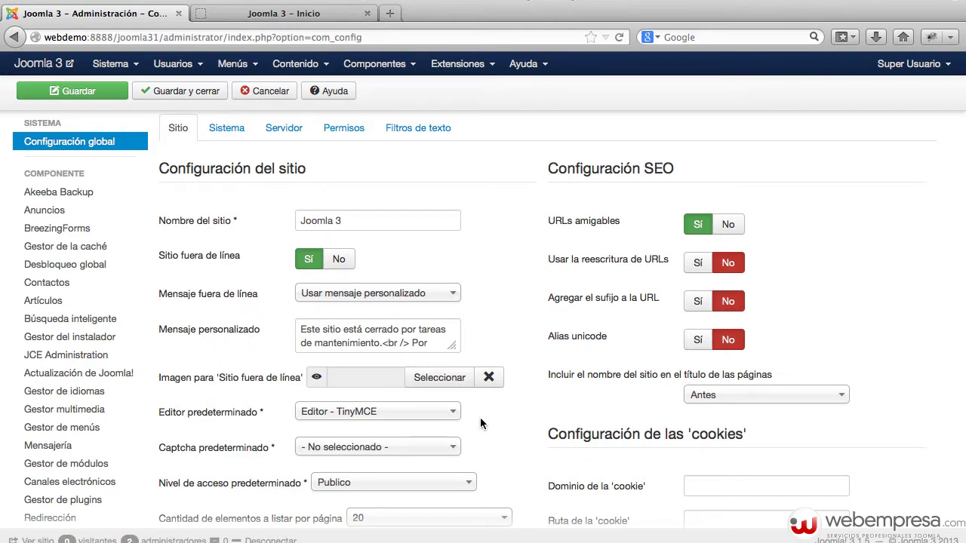
scroll(469, 403, "up", 1)
left_click(288, 13)
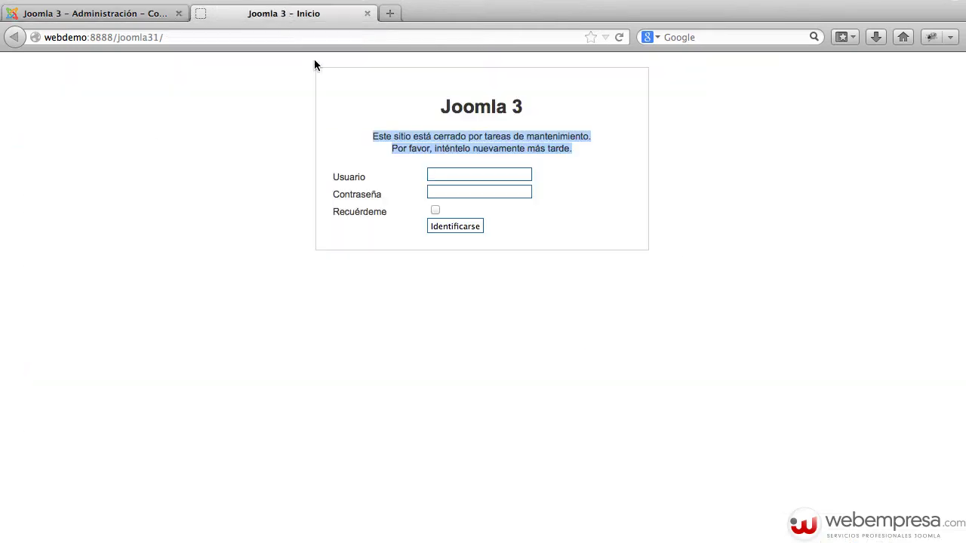
left_click(492, 162)
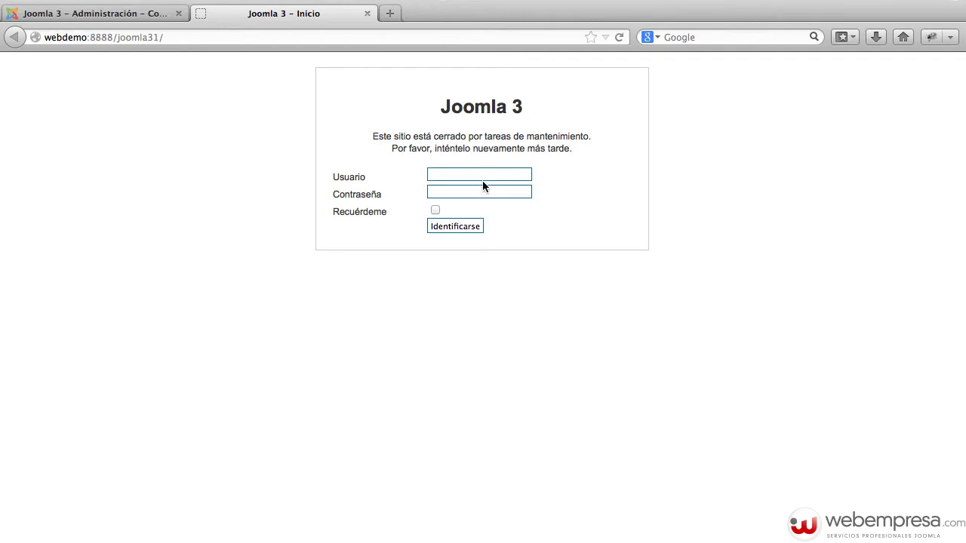
left_click(482, 178)
left_click(204, 37)
left_click(205, 37)
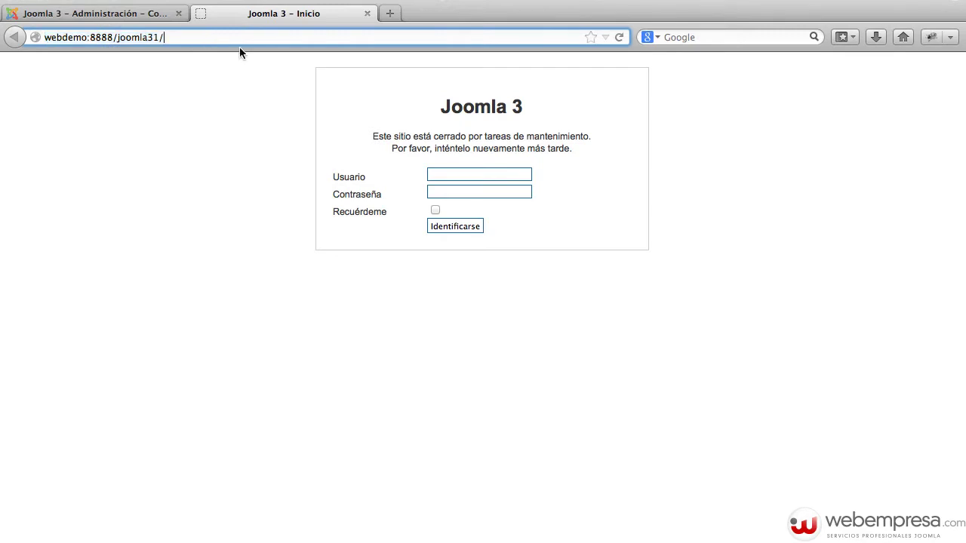
left_click(501, 180)
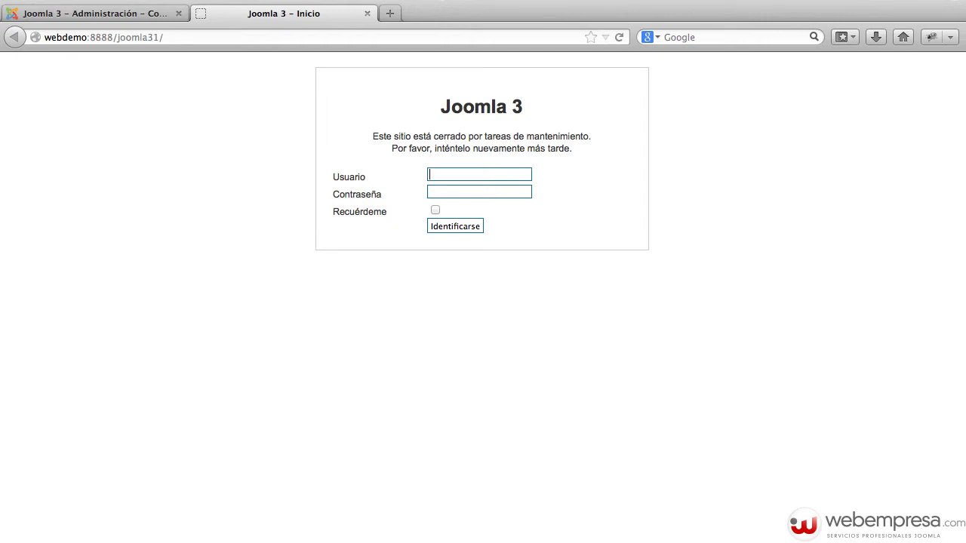
left_click(469, 175)
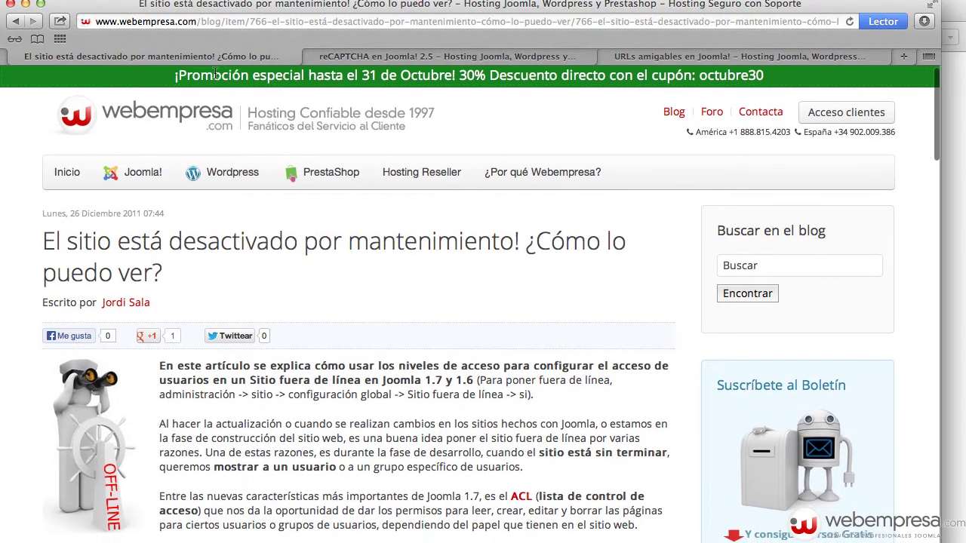
Read the Webempresa blog article on viewing a site disabled for maintenance, and return to the public site's offline page
scroll(438, 279, "down", 2)
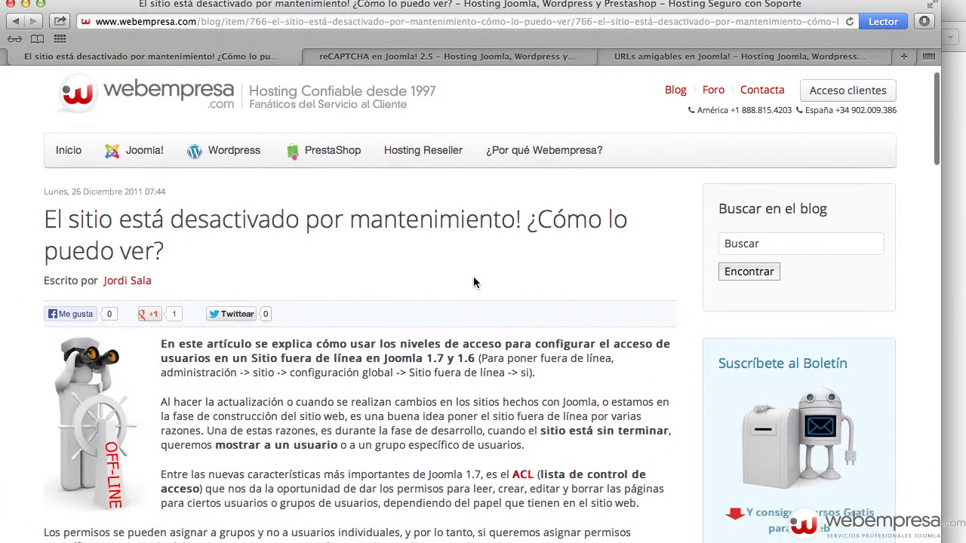
scroll(474, 282, "down", 4)
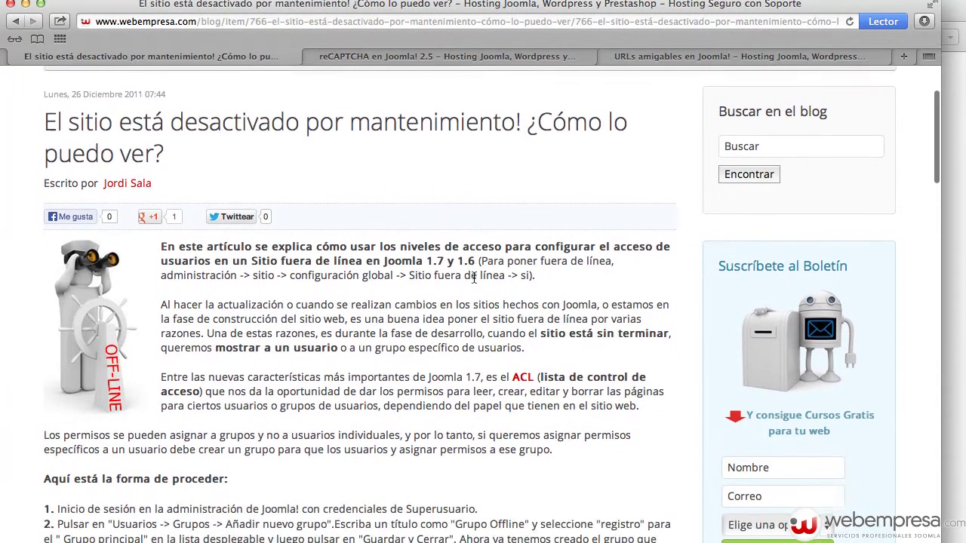
scroll(474, 279, "down", 10)
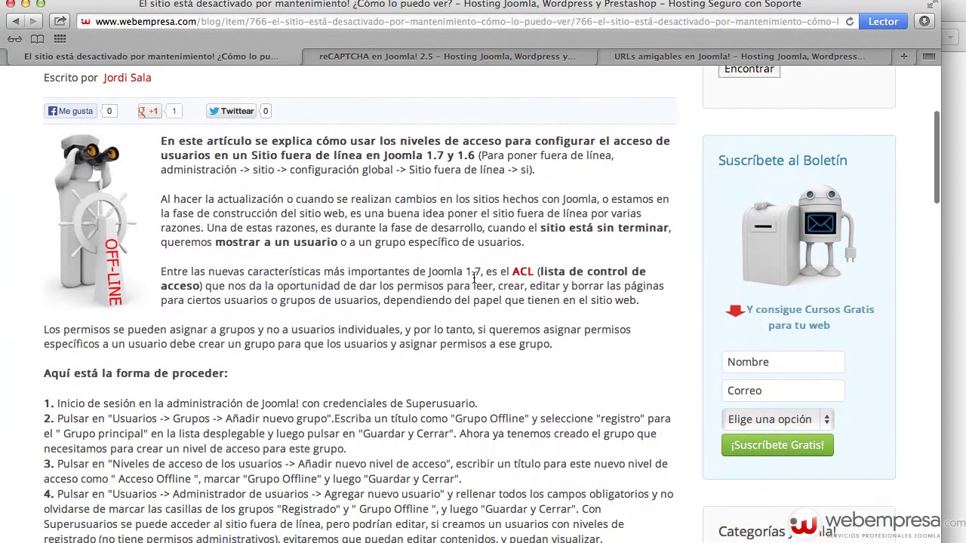
scroll(474, 280, "down", 6)
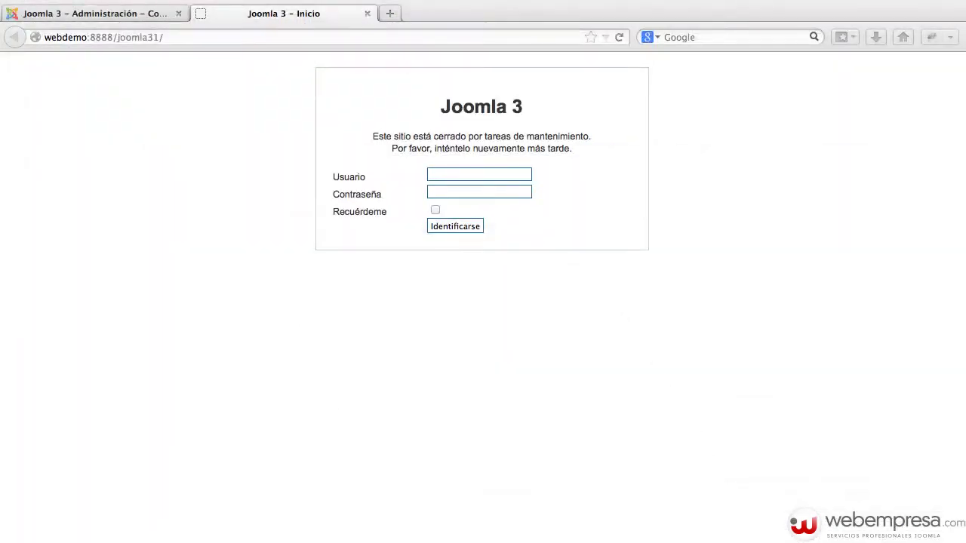
left_click(621, 348)
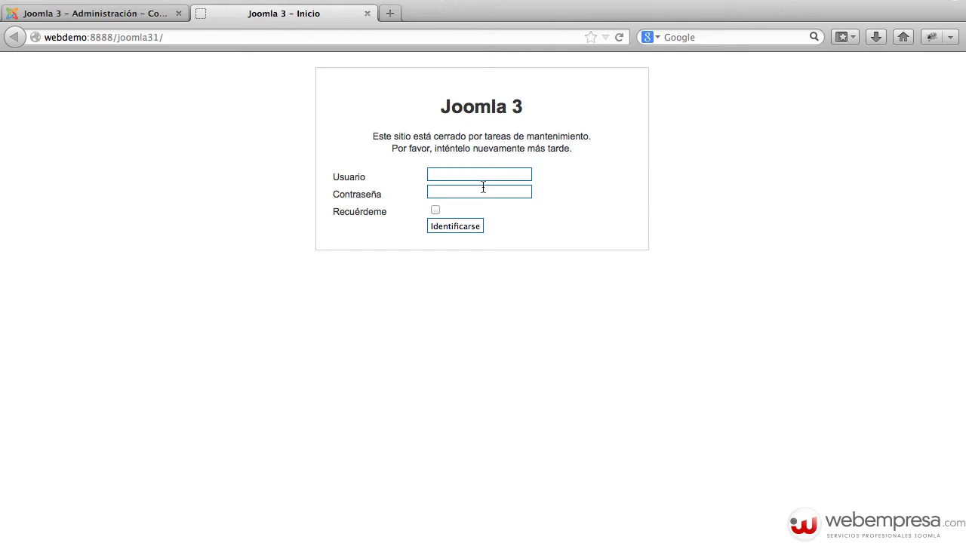
Review the default editor in the global configuration and open the article "Página en construcción" to see its editor, moving that window aside
left_click(123, 20)
scroll(541, 365, "down", 1)
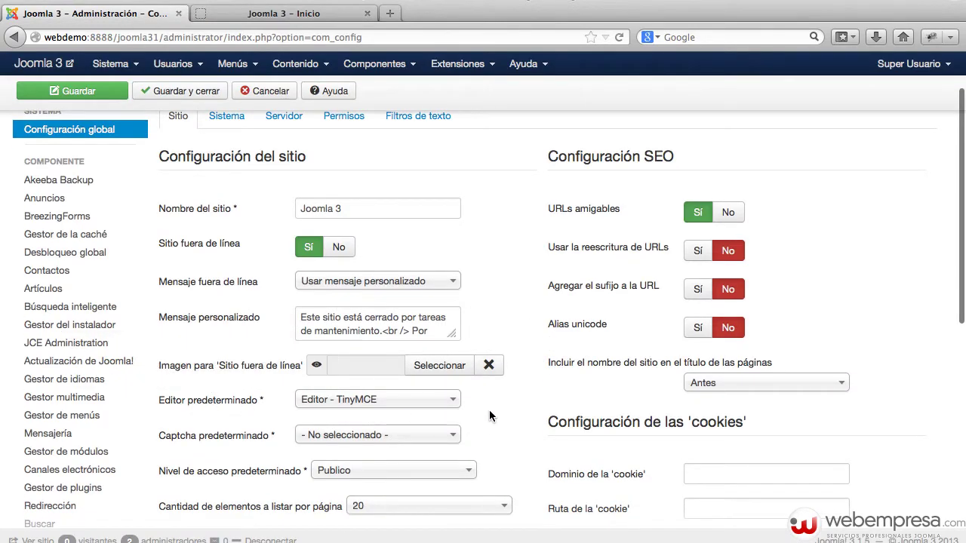
scroll(489, 411, "down", 1)
mouse_move(211, 399)
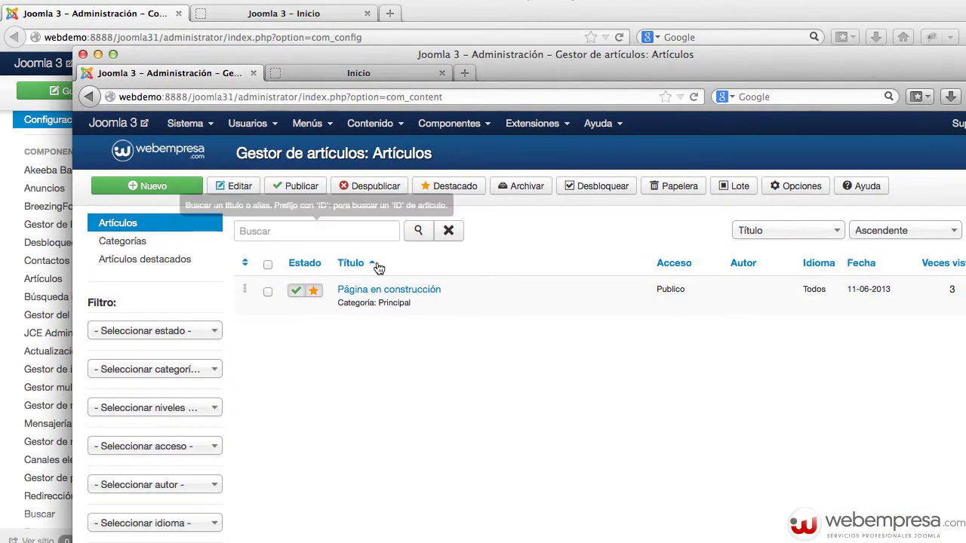
left_click(372, 291)
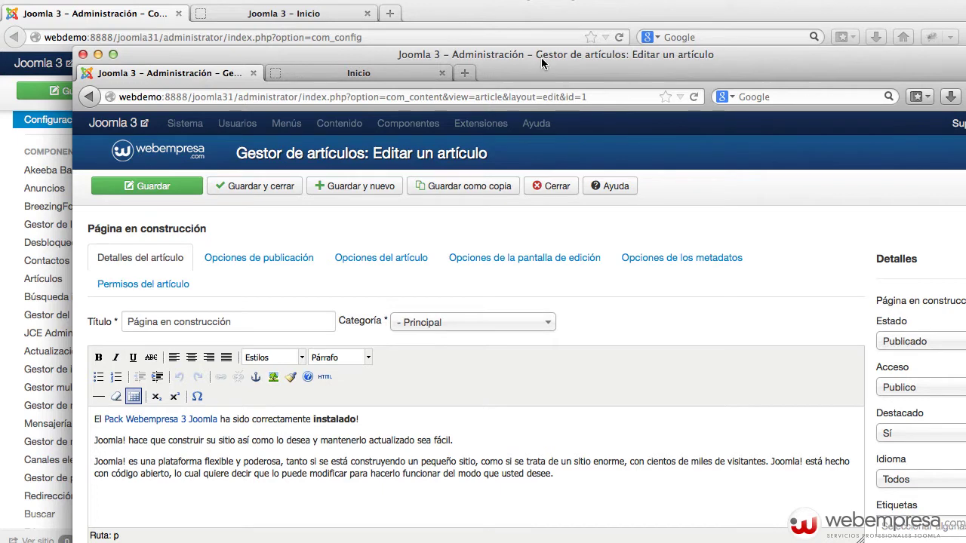
left_click_drag(541, 57, 946, 161)
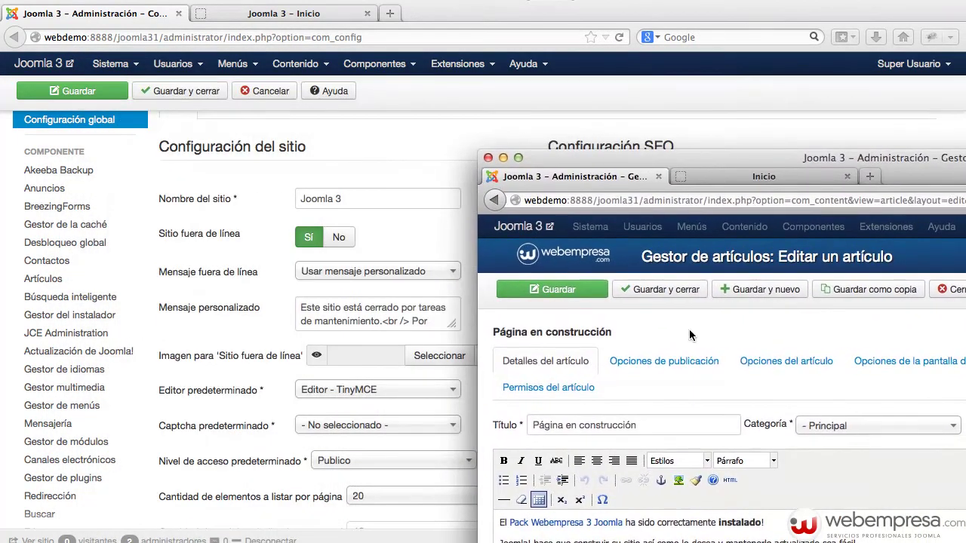
Set "Editor predeterminado" to "Editor - JCE", save the global configuration, and reload the article's edit page to check the editor
left_click(461, 405)
left_click(424, 395)
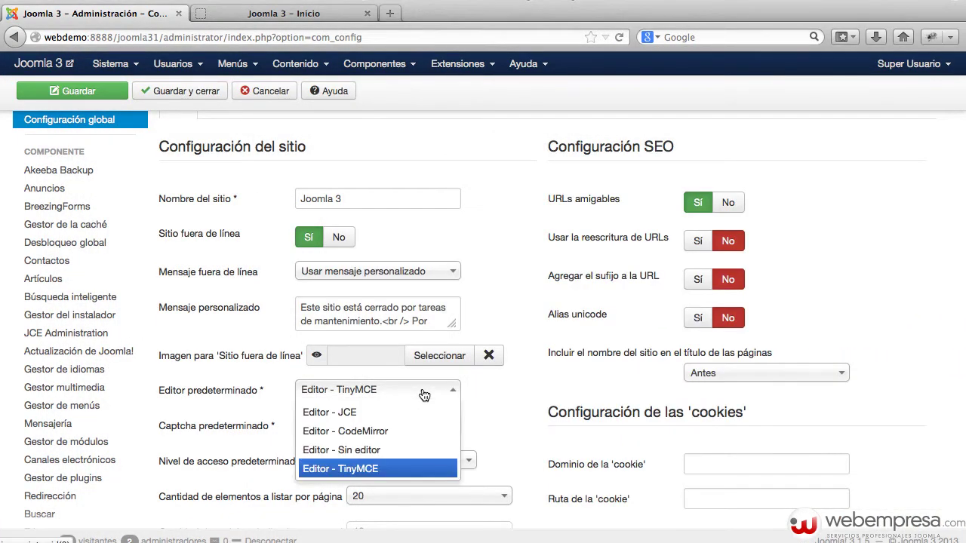
left_click(397, 412)
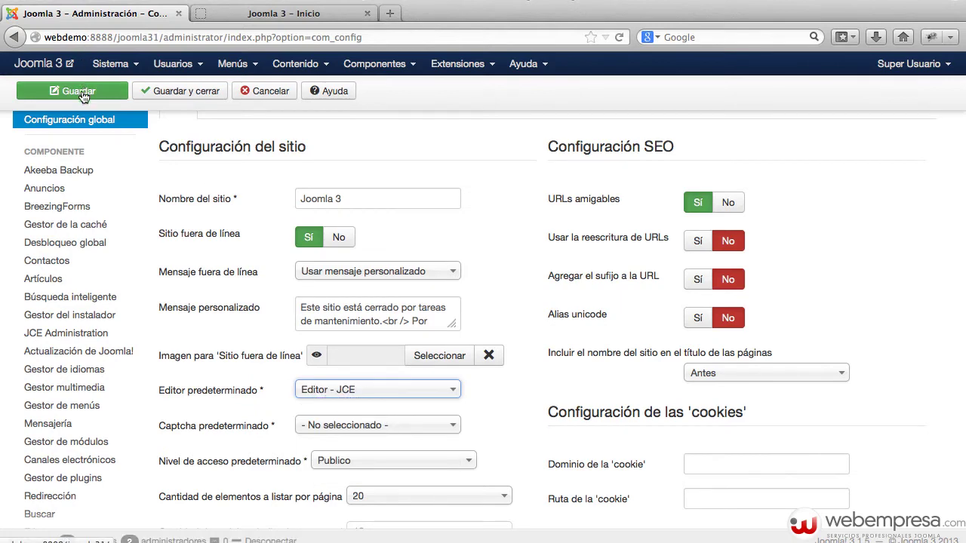
left_click(174, 97)
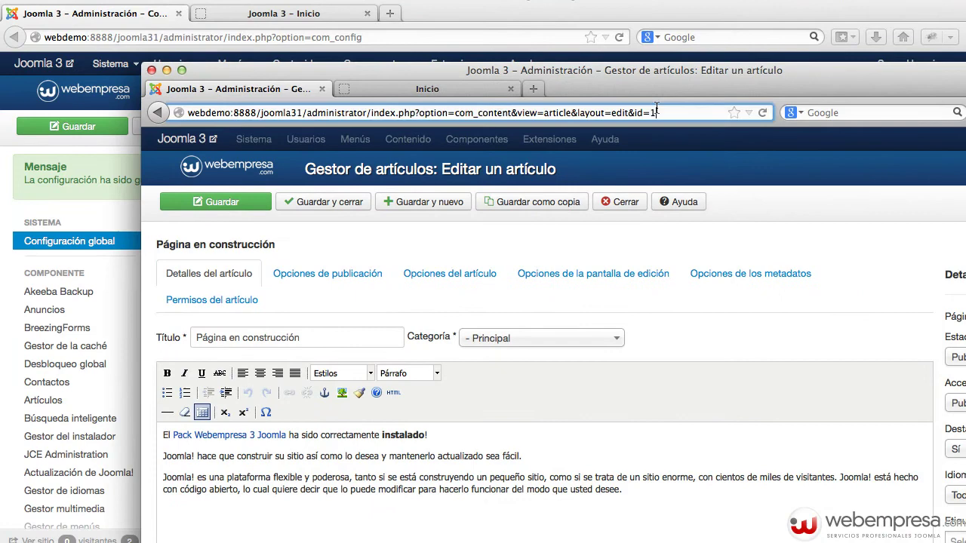
left_click(657, 111)
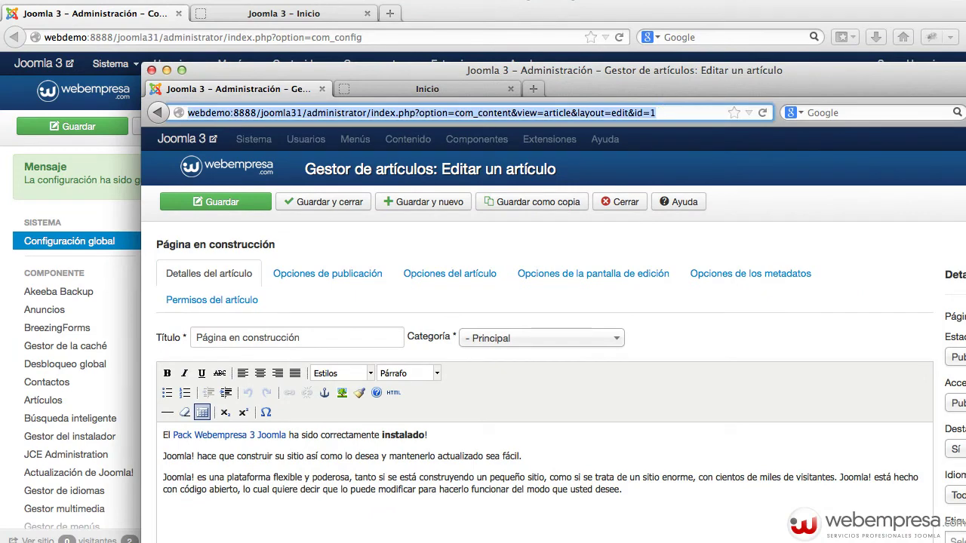
key("Return")
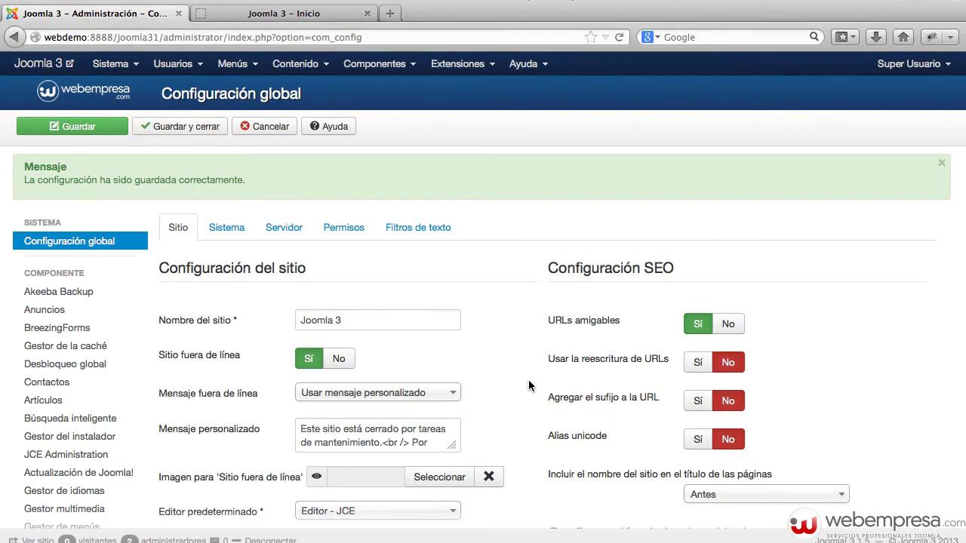
Find the "Captcha predeterminado" setting and read through the Webempresa article "reCAPTCHA en Joomla! 2.5" on activating it
scroll(529, 381, "down", 5)
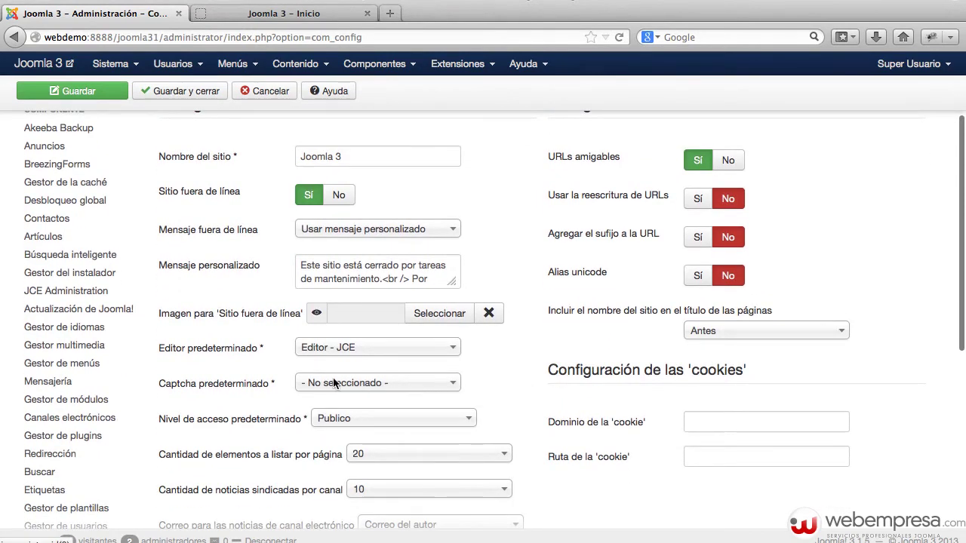
mouse_move(240, 386)
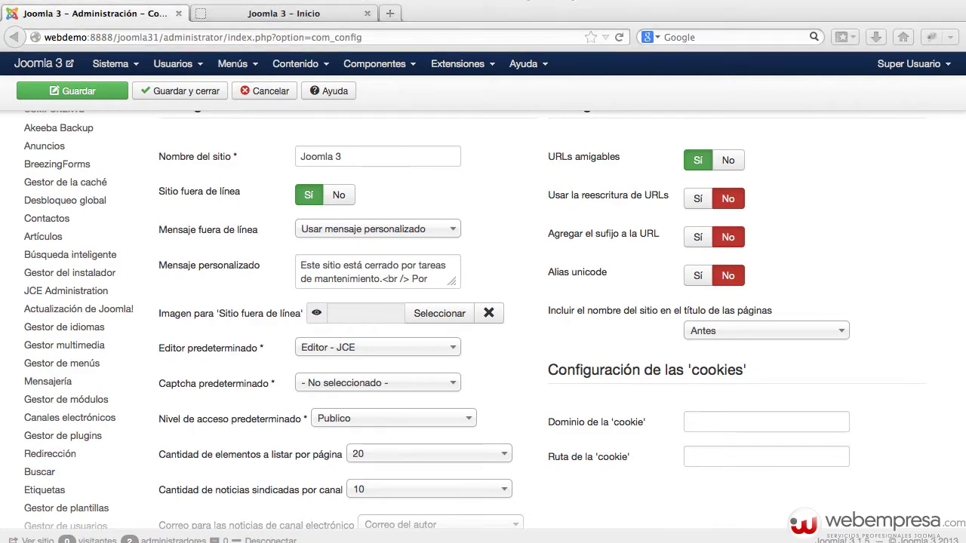
key("super+grave")
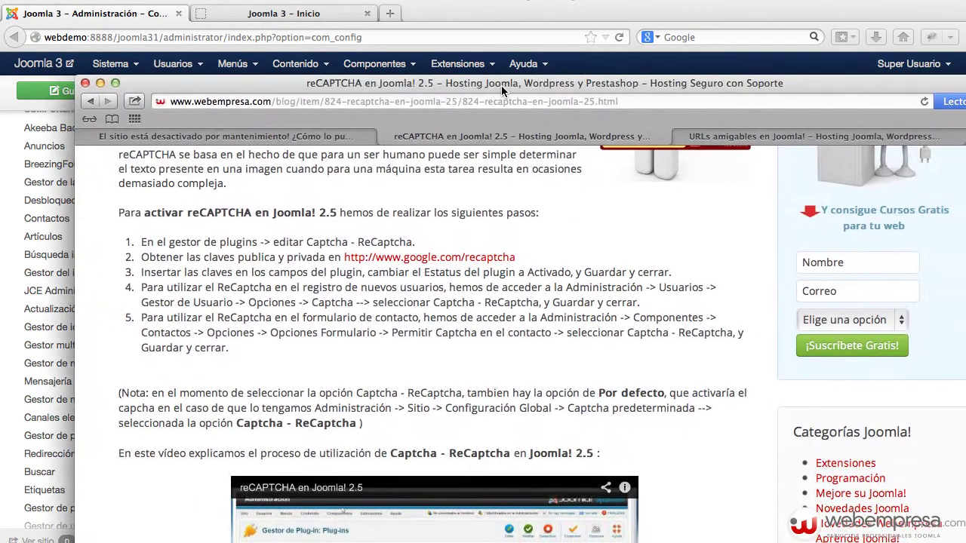
scroll(479, 185, "up", 4)
scroll(479, 186, "up", 3)
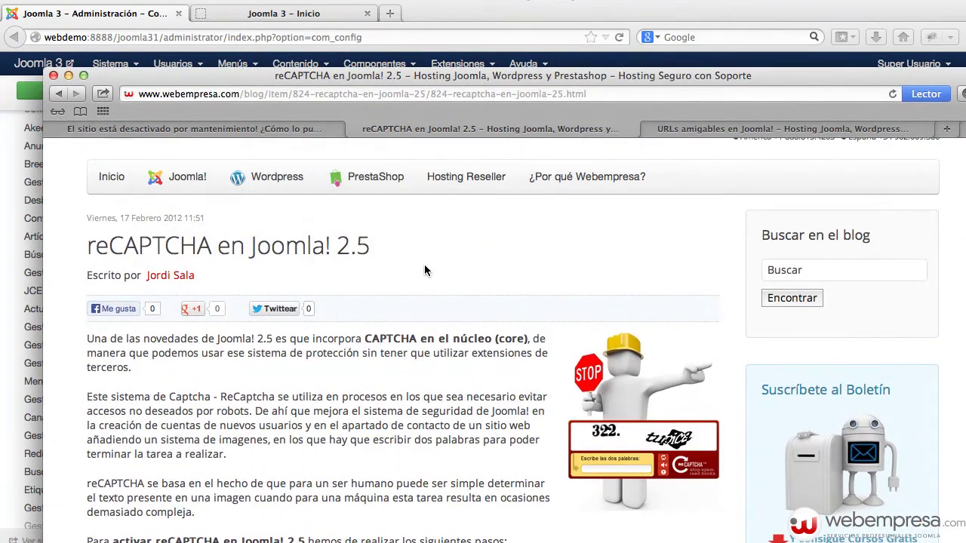
left_click_drag(389, 82, 380, 0)
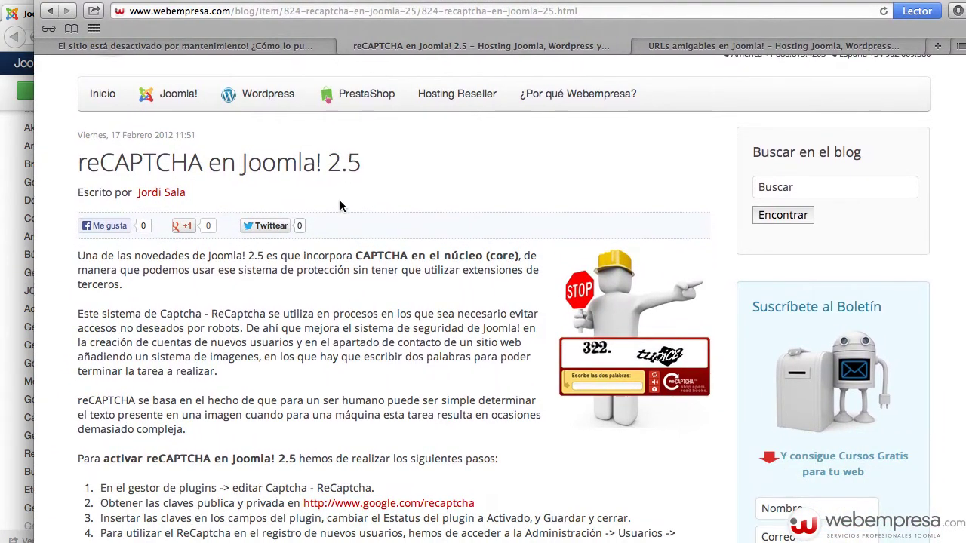
scroll(399, 249, "down", 5)
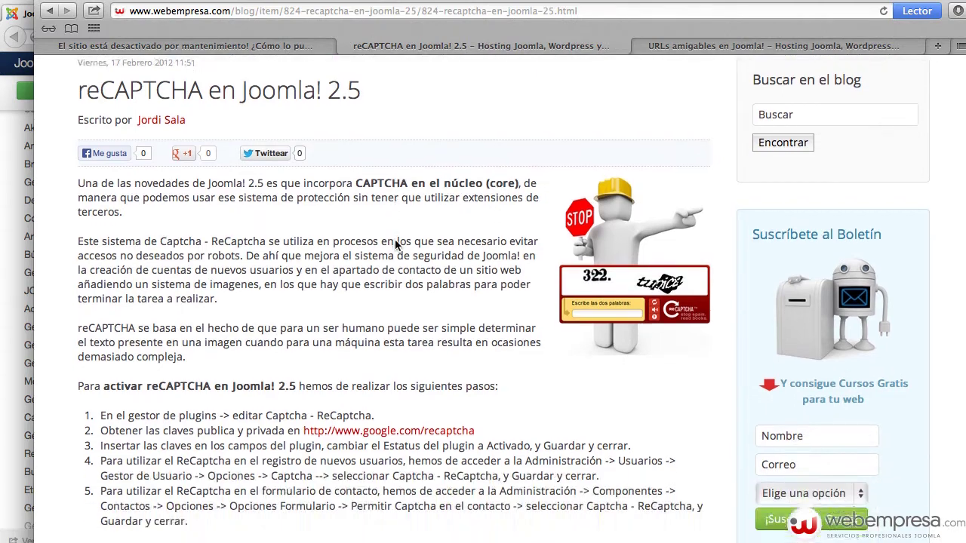
scroll(400, 251, "down", 5)
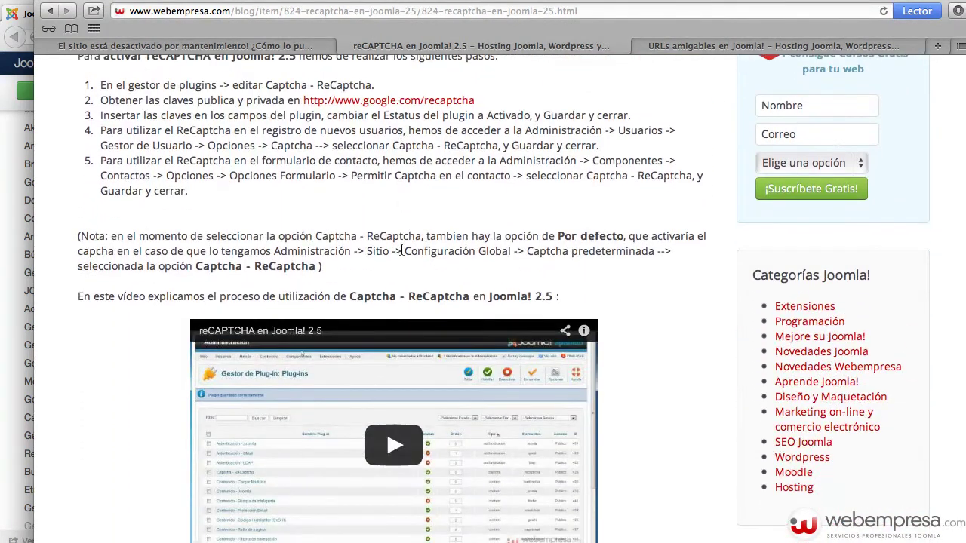
scroll(403, 253, "up", 7)
scroll(404, 254, "up", 3)
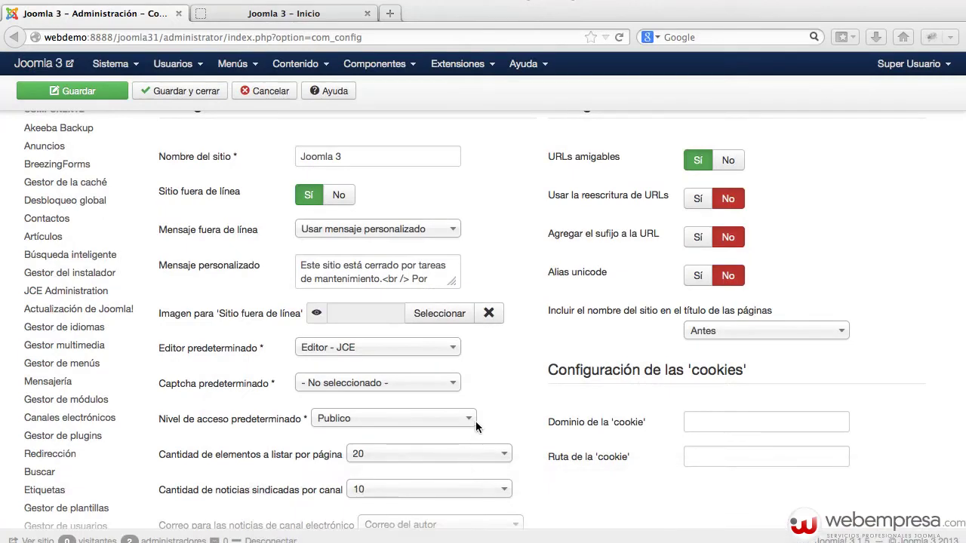
View the available options for "Captcha predeterminado" and "Nivel de acceso predeterminado" in the global configuration
left_click(411, 385)
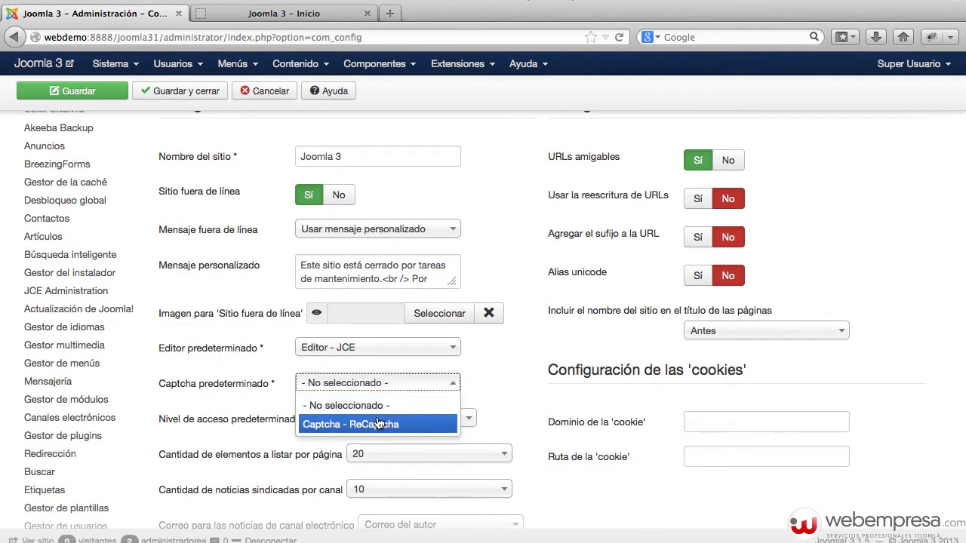
left_click(489, 392)
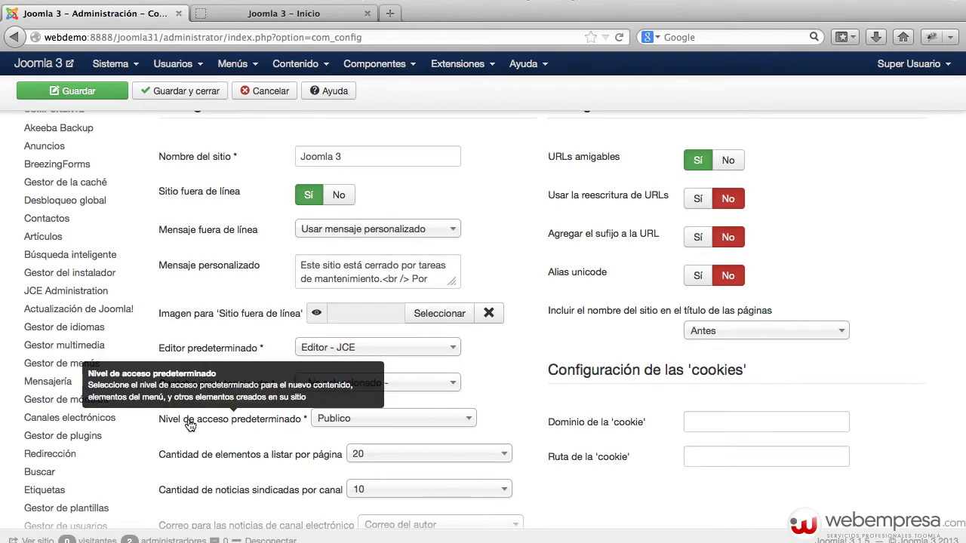
scroll(234, 430, "down", 1)
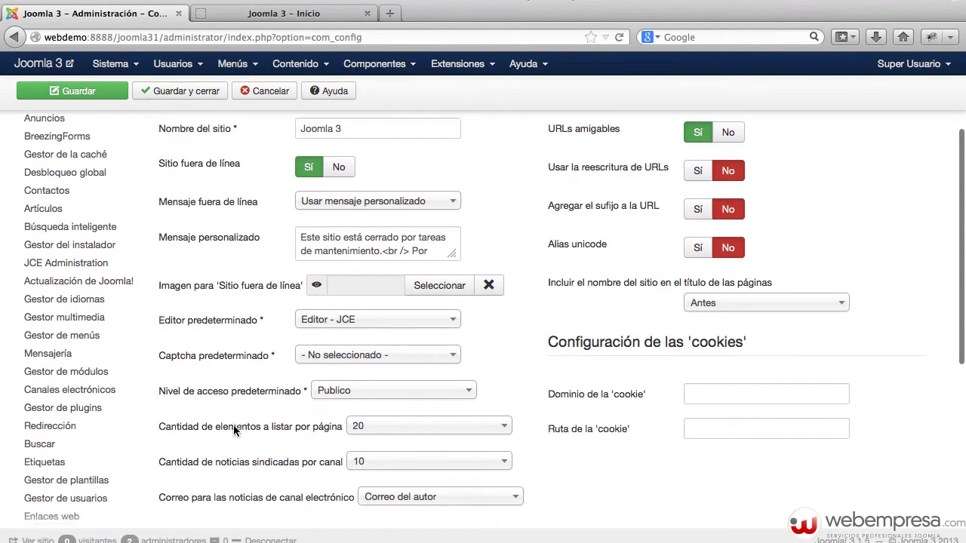
mouse_move(168, 386)
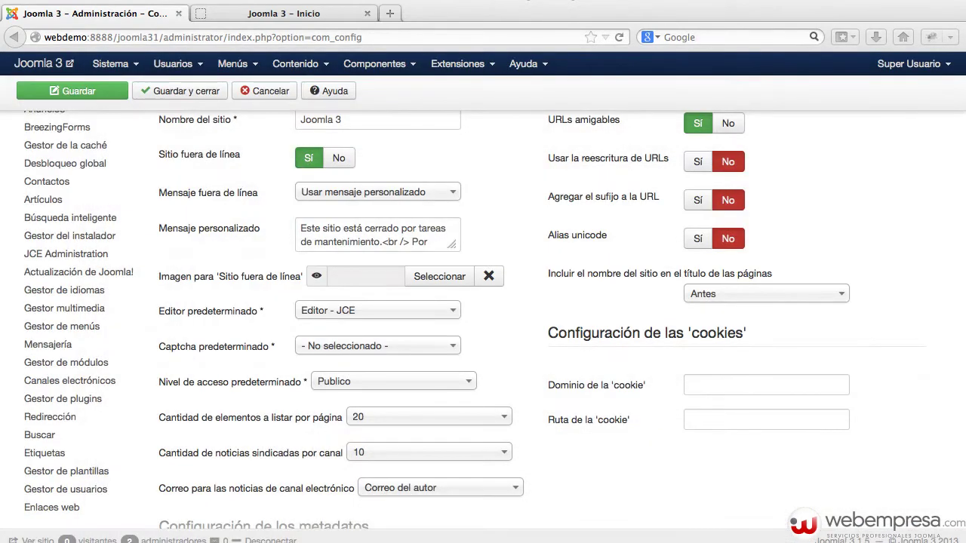
left_click(428, 383)
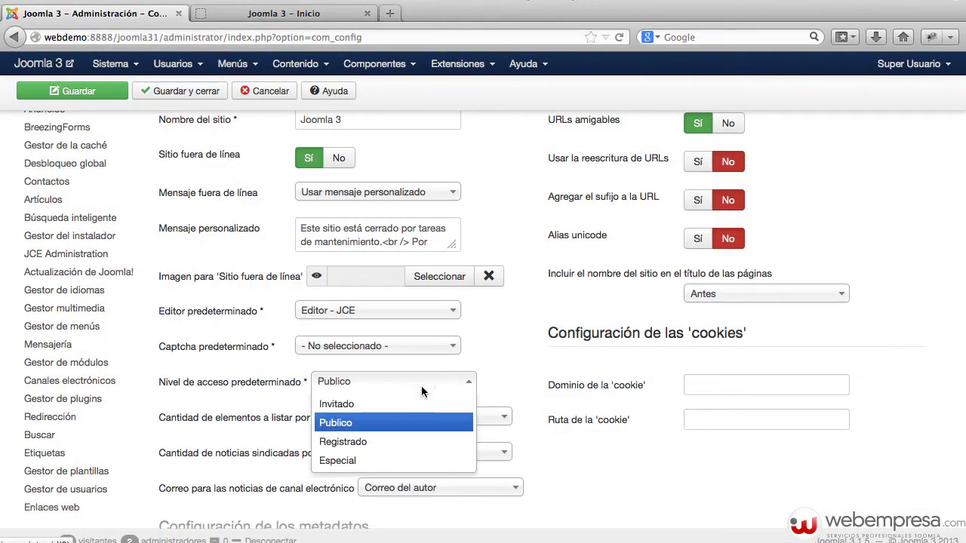
left_click(513, 364)
mouse_move(194, 423)
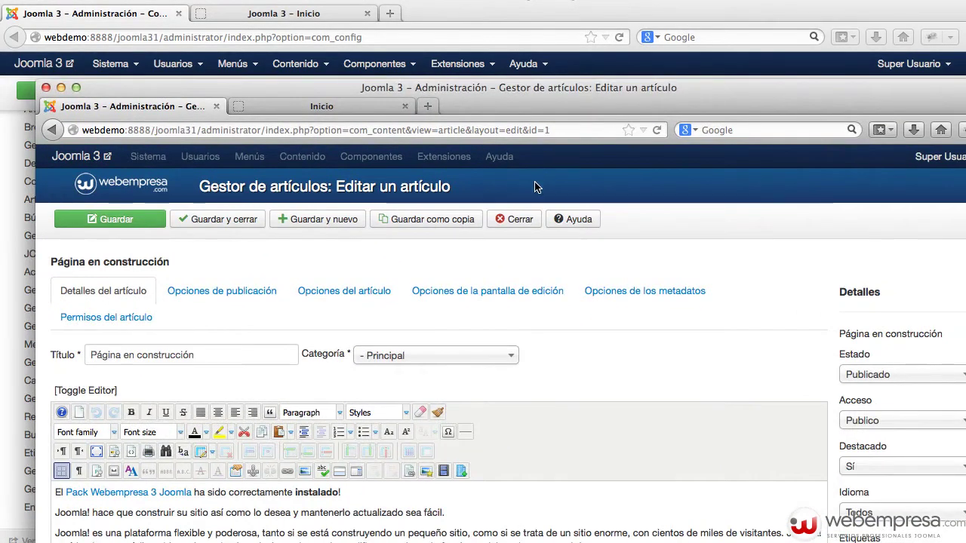
Close the article's edit page, view the list-length options in the article manager, and return to the global configuration
left_click(519, 219)
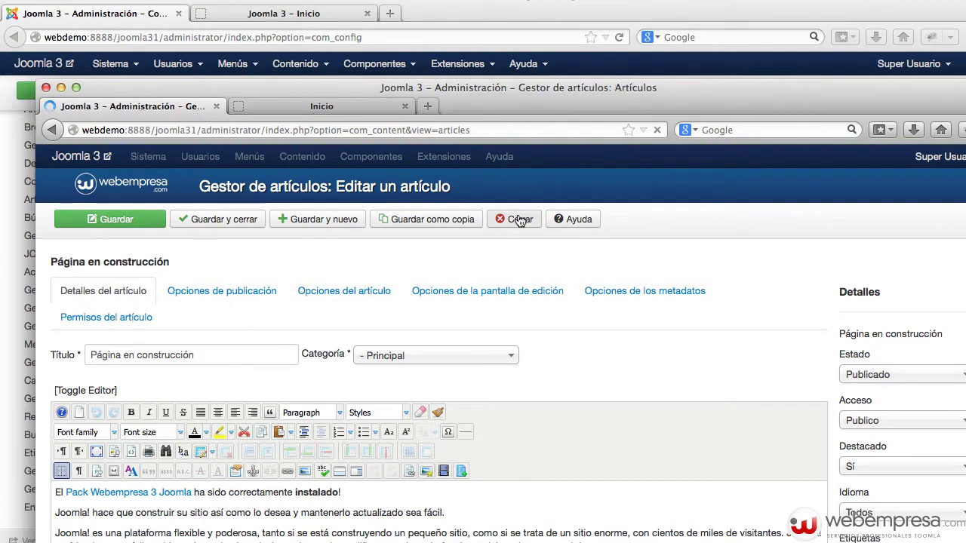
left_click_drag(489, 92, 406, 74)
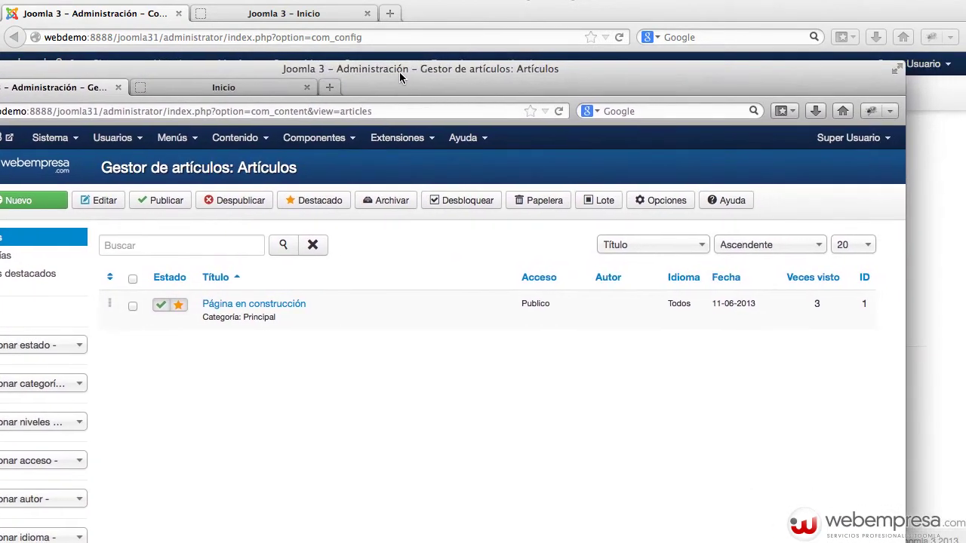
left_click(851, 249)
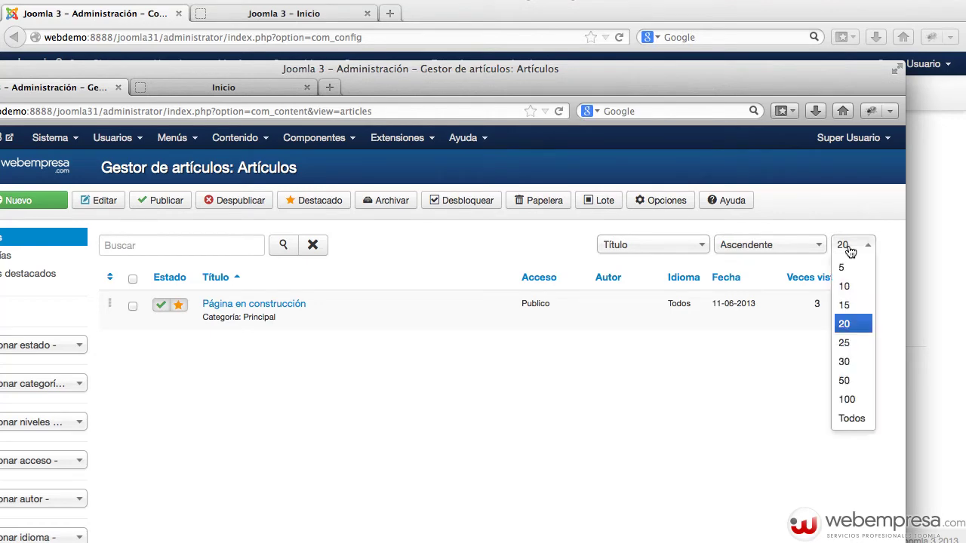
key("super+grave")
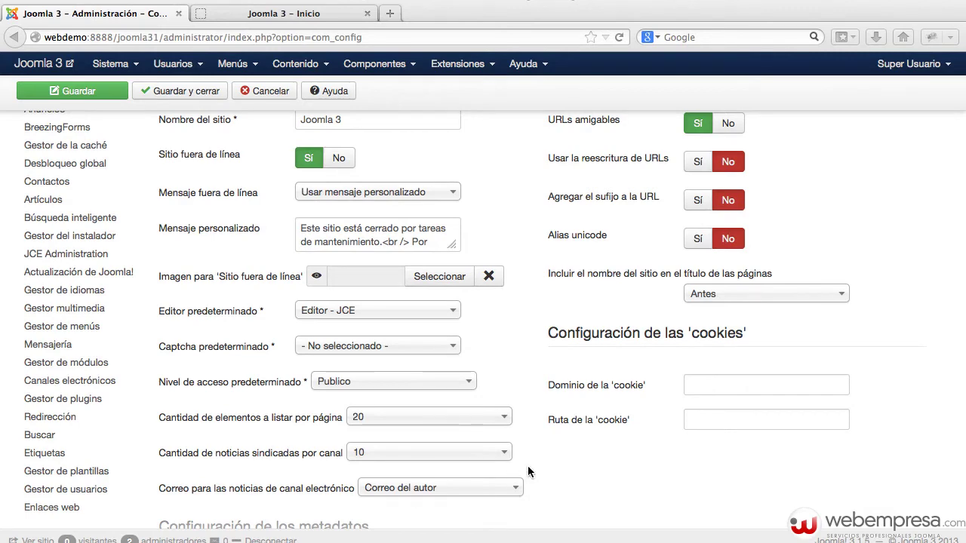
Review the feed settings in the global configuration and examine the "?format=feed&type=rss" part of the home page's feed address, closing the feed window at the end
scroll(518, 461, "down", 2)
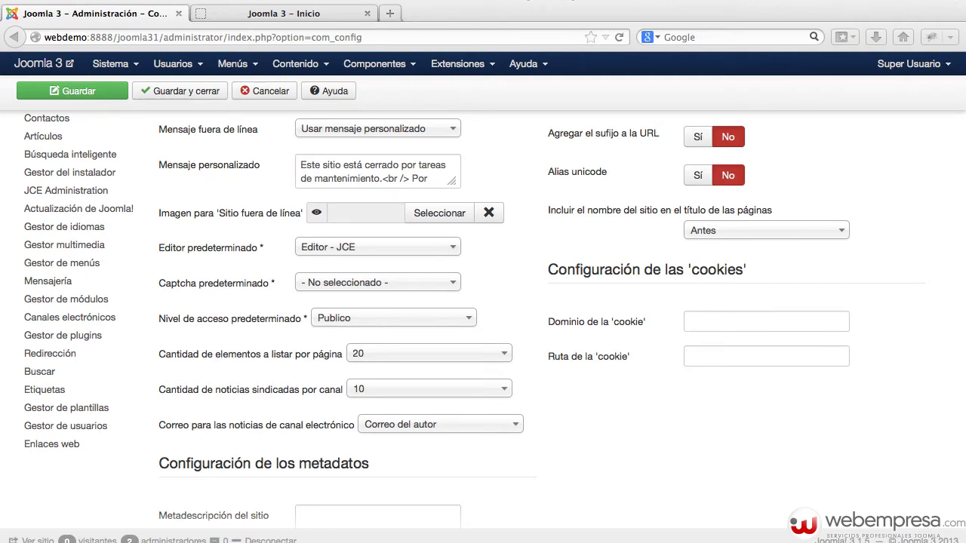
left_click_drag(679, 483, 517, 87)
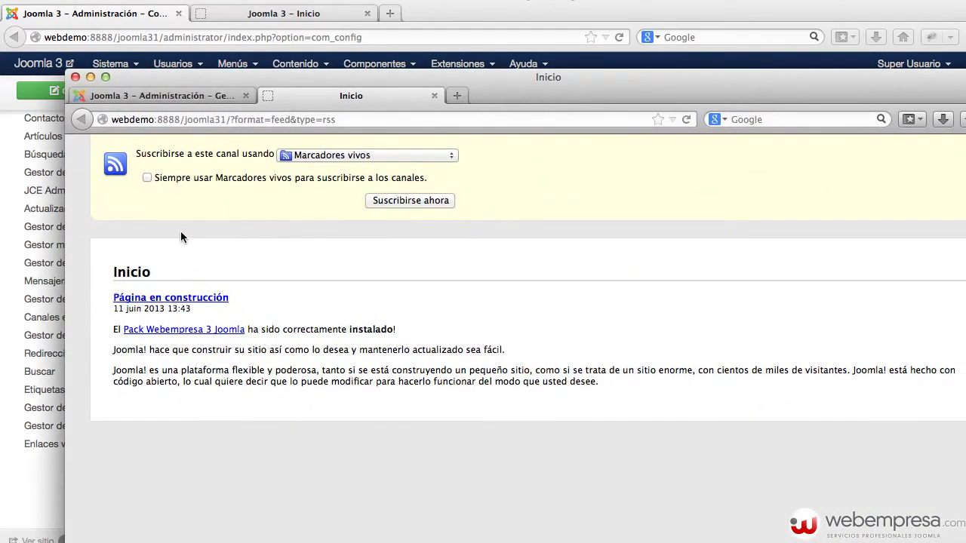
left_click(231, 119)
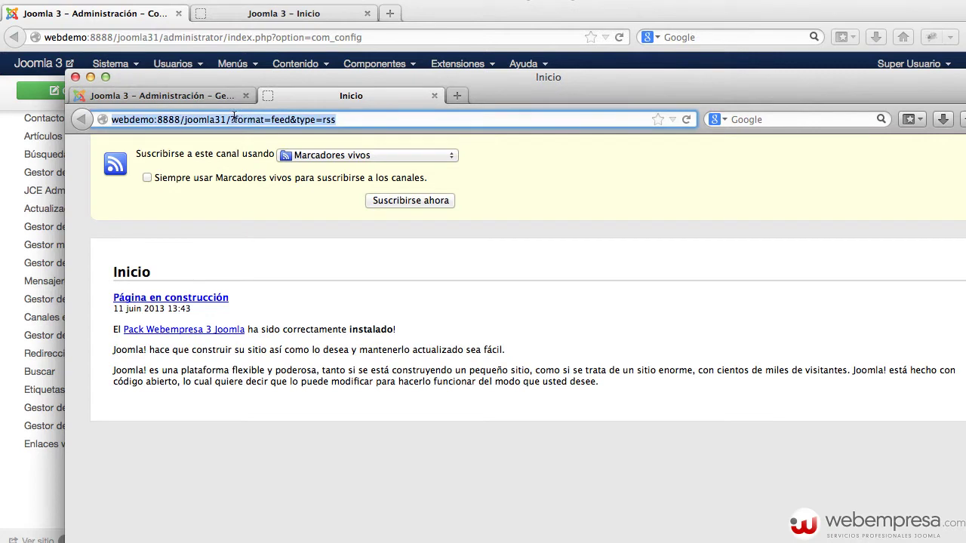
left_click(230, 119)
left_click_drag(234, 118, 354, 113)
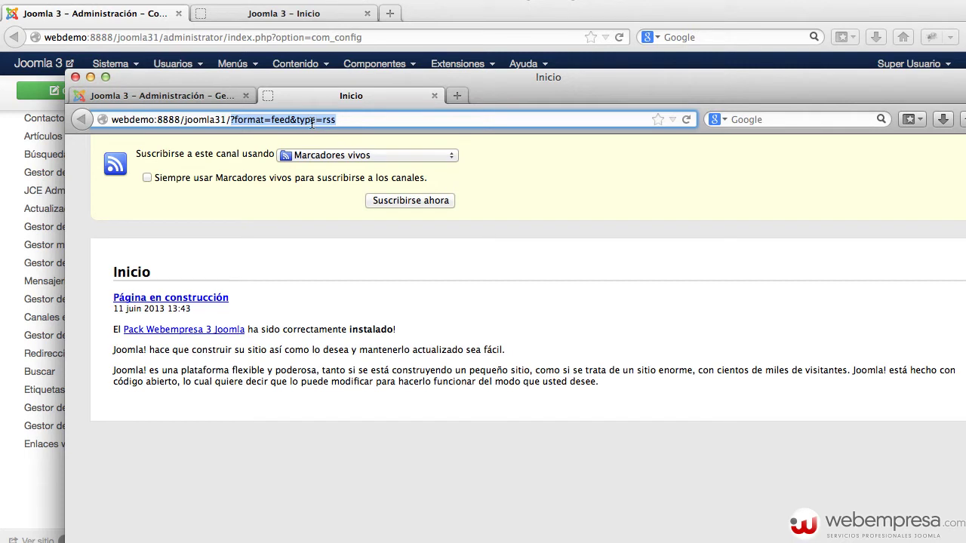
left_click(273, 119)
left_click_drag(236, 118, 341, 119)
left_click(337, 252)
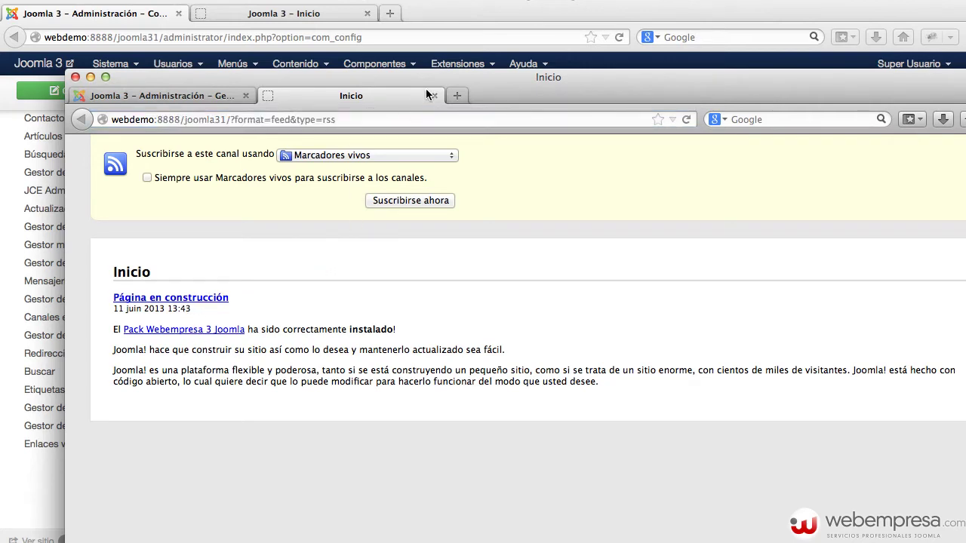
key("super+w")
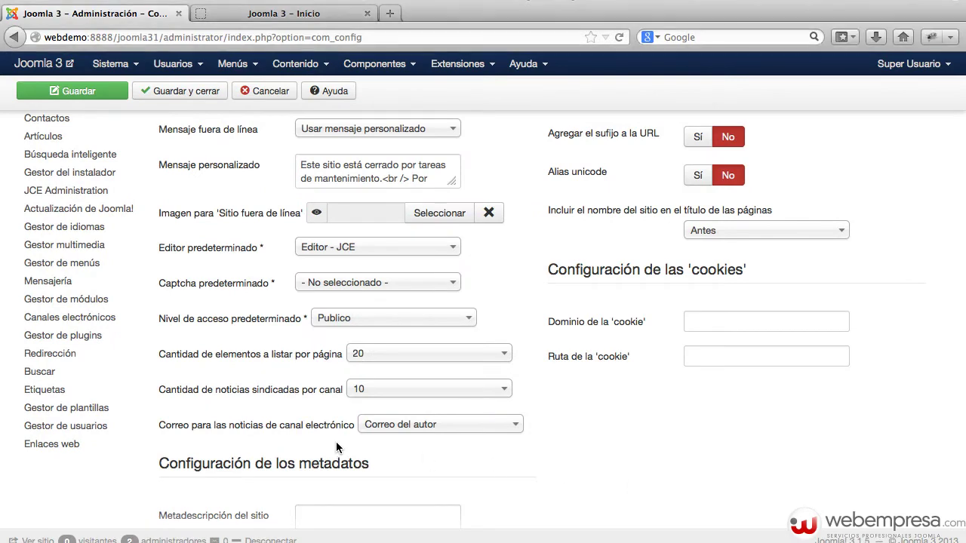
Set "Sitio fuera de línea" to "No", save the global configuration, and reload the site's home page
scroll(343, 445, "up", 4)
scroll(344, 442, "up", 3)
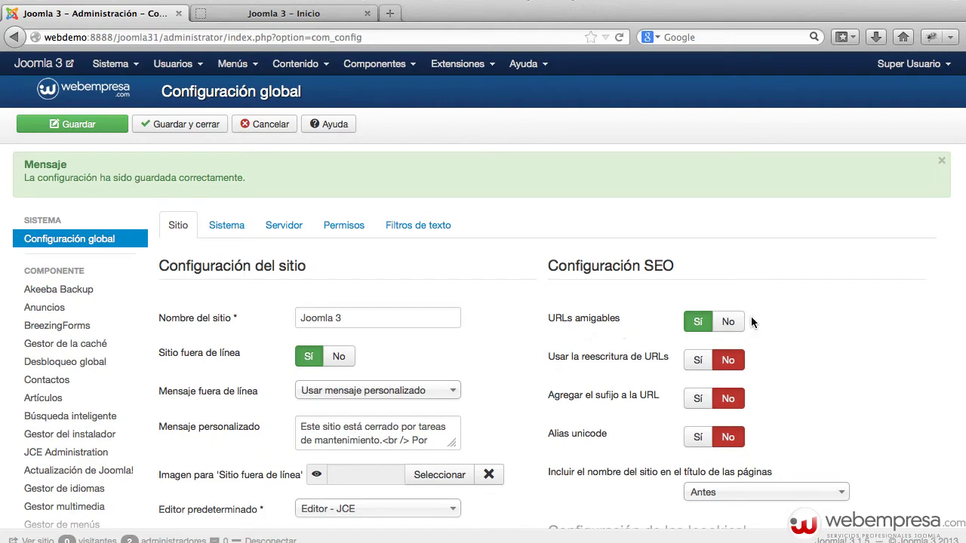
left_click(67, 69)
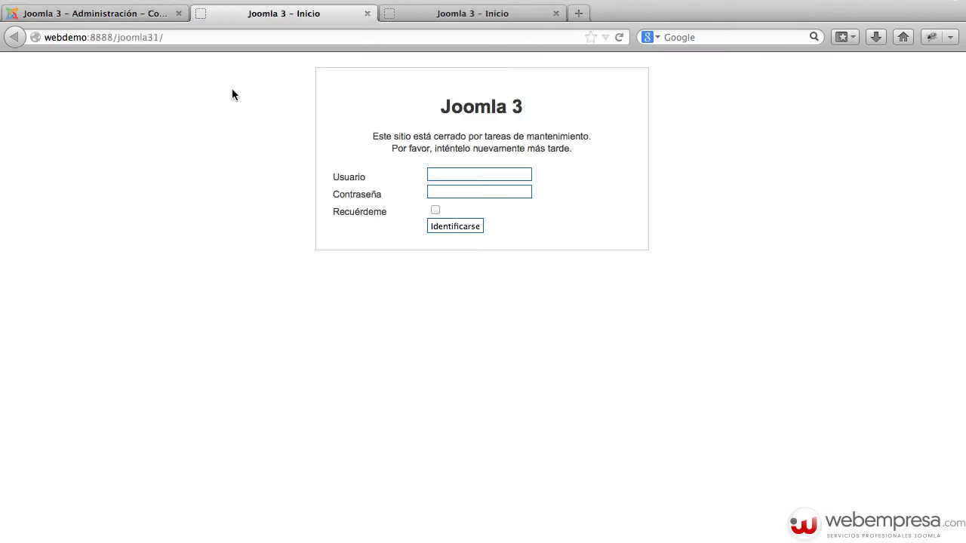
left_click(188, 14)
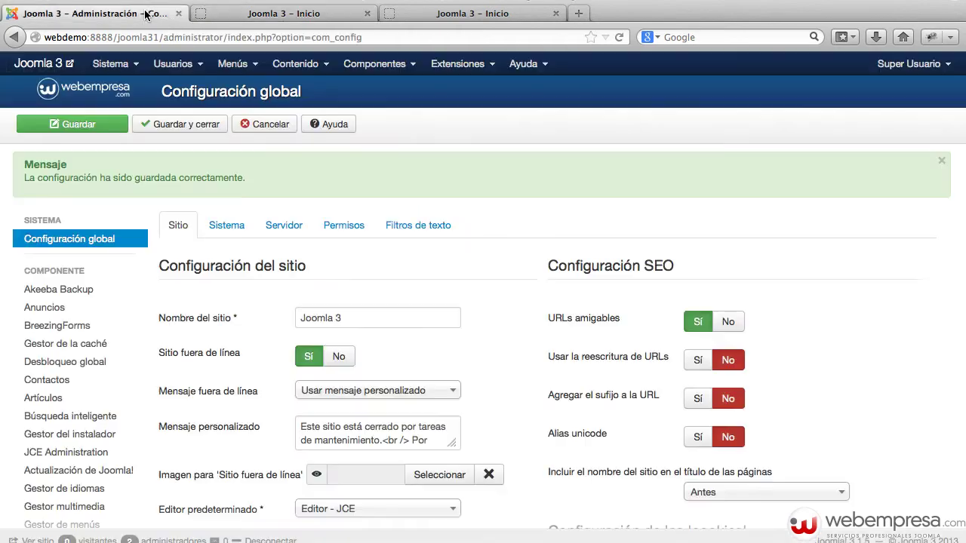
left_click(339, 358)
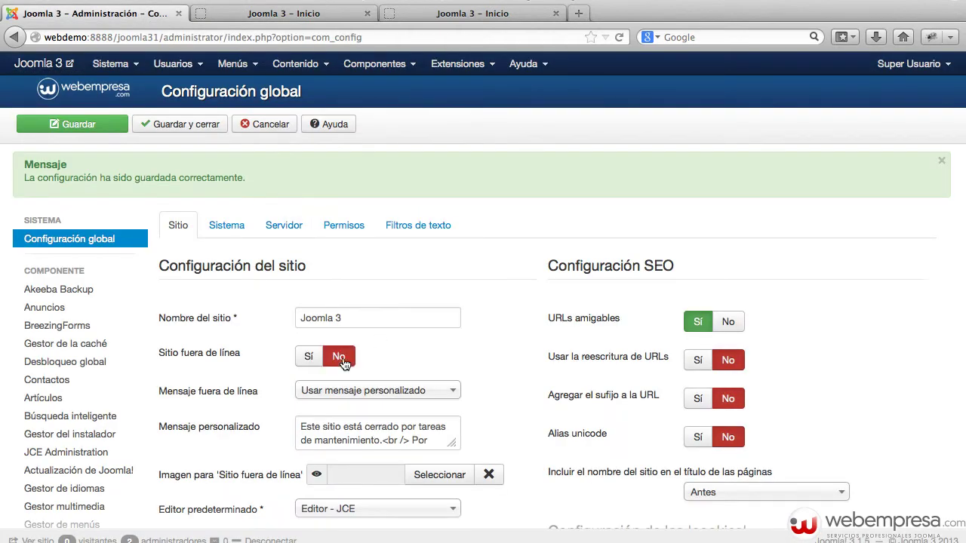
left_click(96, 126)
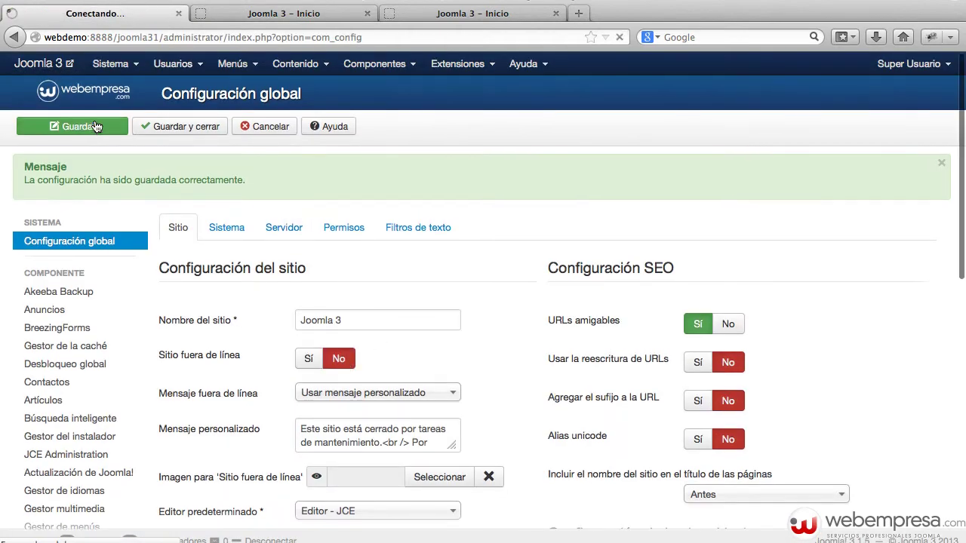
left_click(270, 15)
key("super+r")
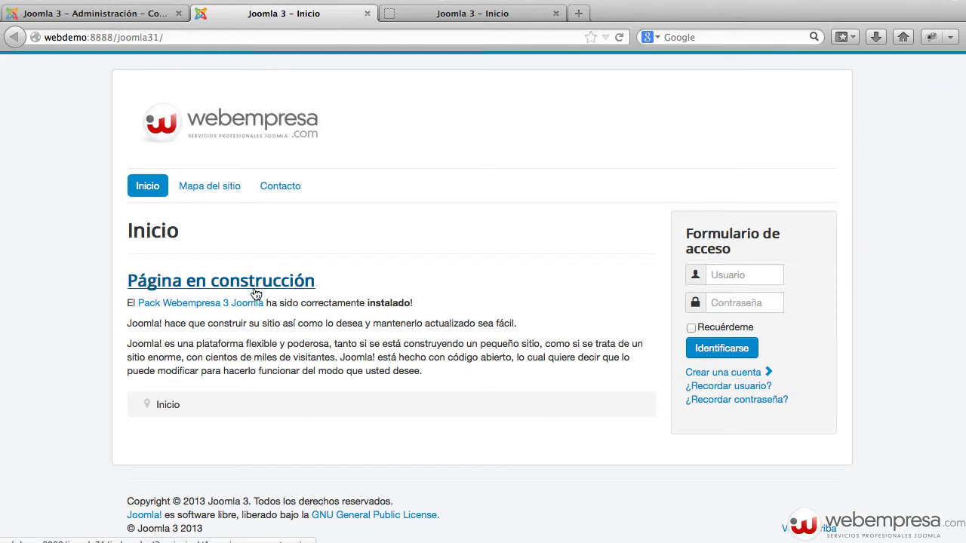
Open the article "Página en construcción" on the site and examine the category, article and "index.php" parts of its address
left_click(253, 289)
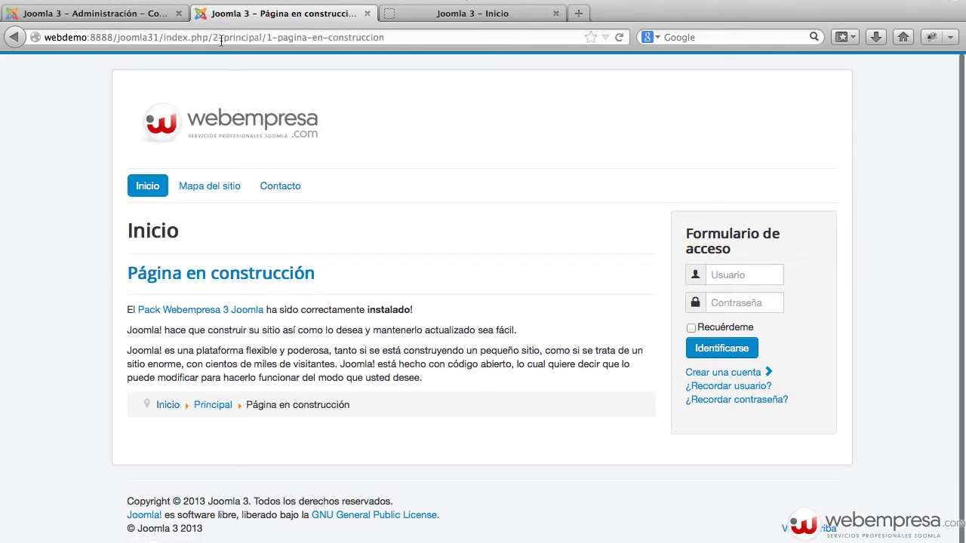
left_click_drag(220, 41, 410, 40)
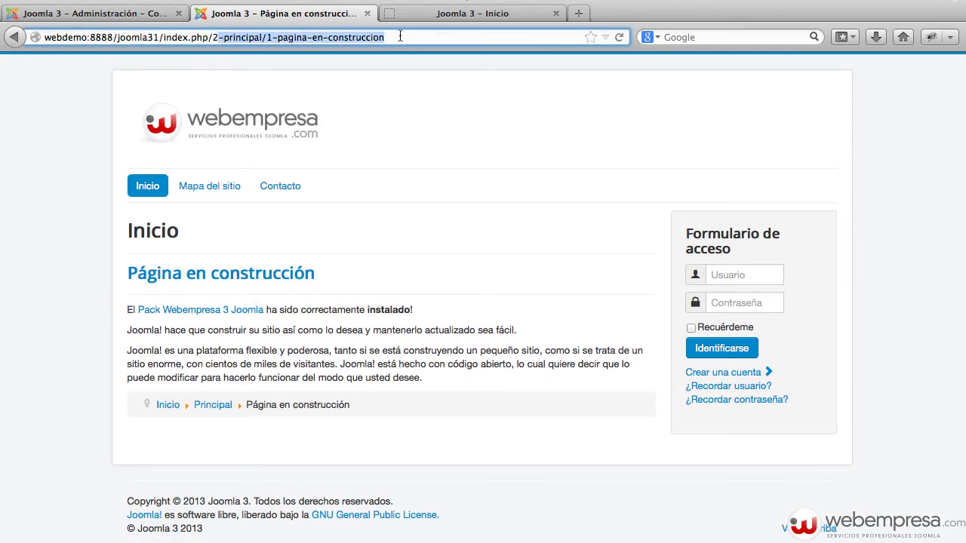
key("Left")
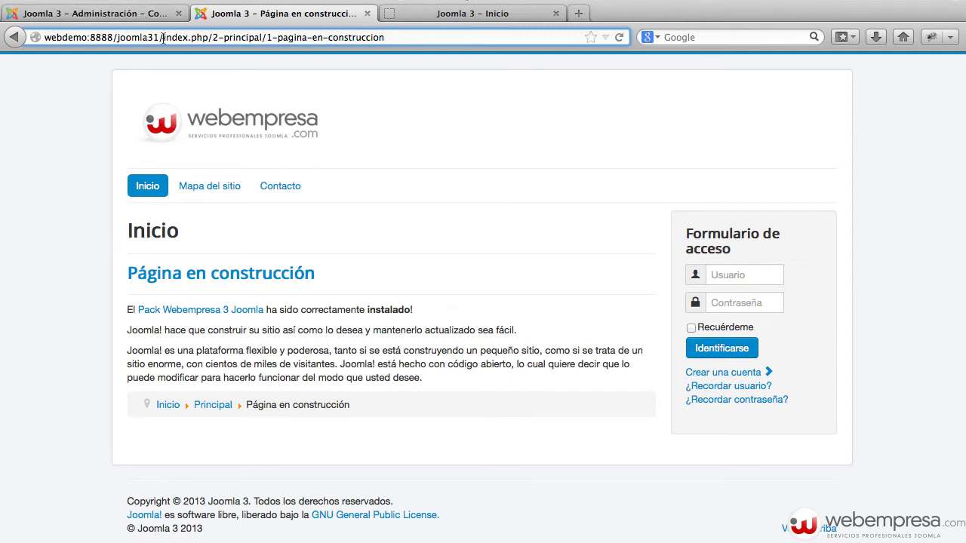
left_click_drag(163, 39, 210, 38)
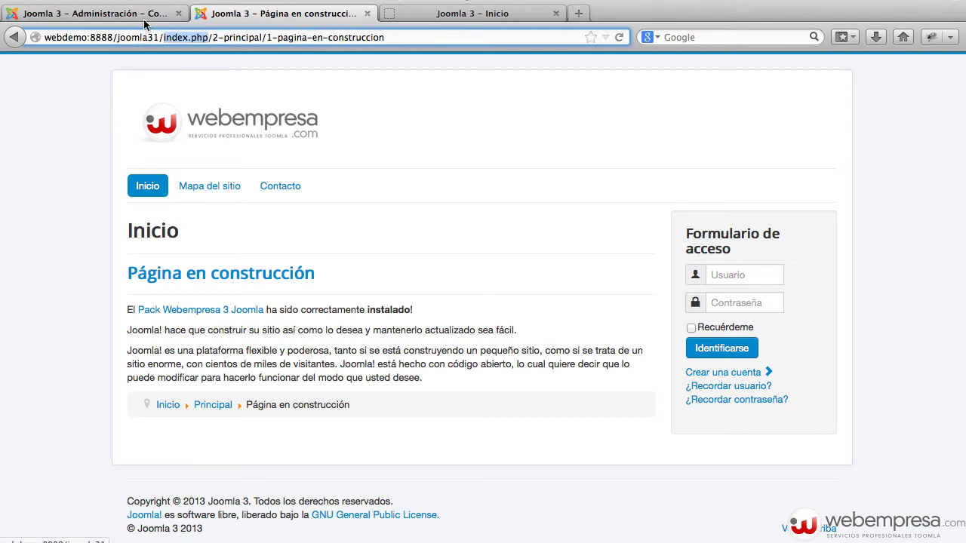
Read through the Webempresa article "URLs amigables en Joomla!" about friendly addresses
left_click(138, 15)
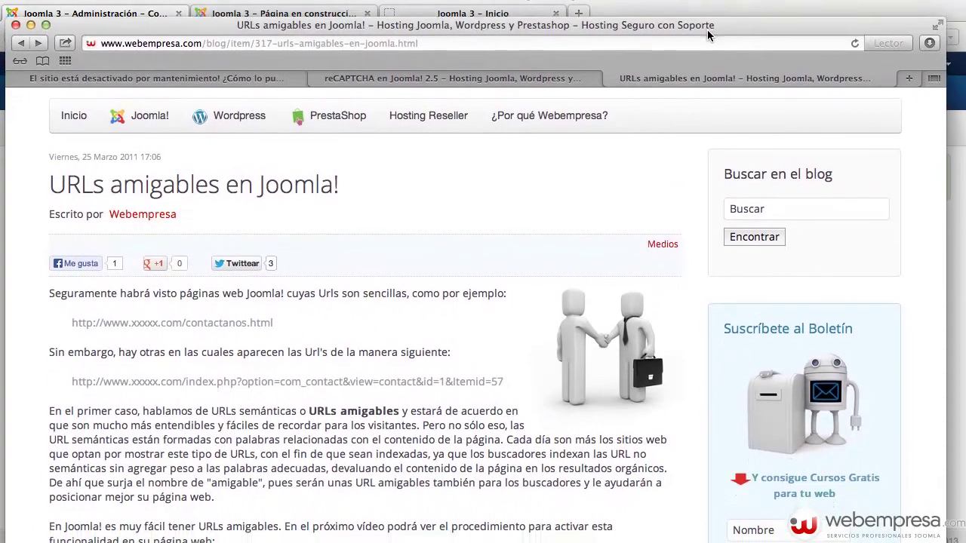
scroll(416, 234, "down", 5)
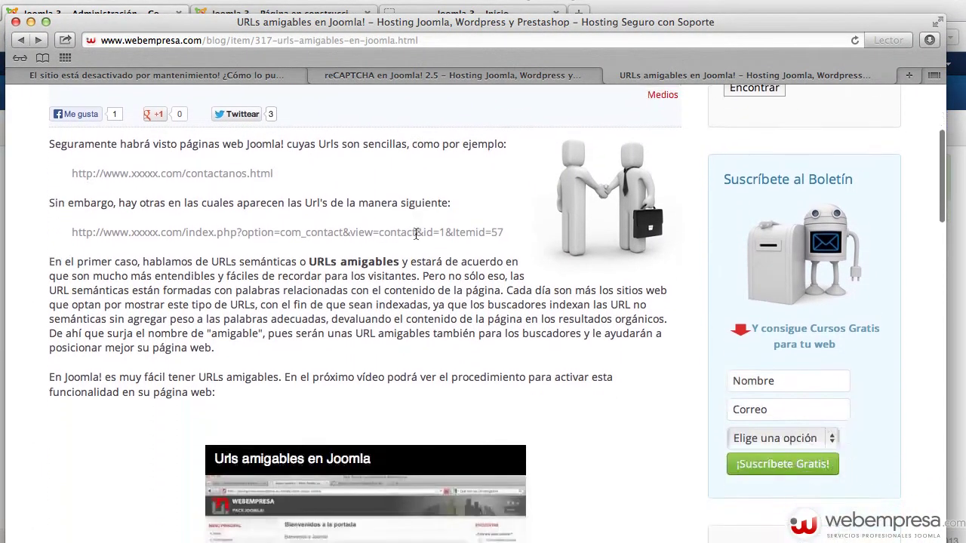
scroll(416, 234, "down", 1)
scroll(412, 197, "up", 3)
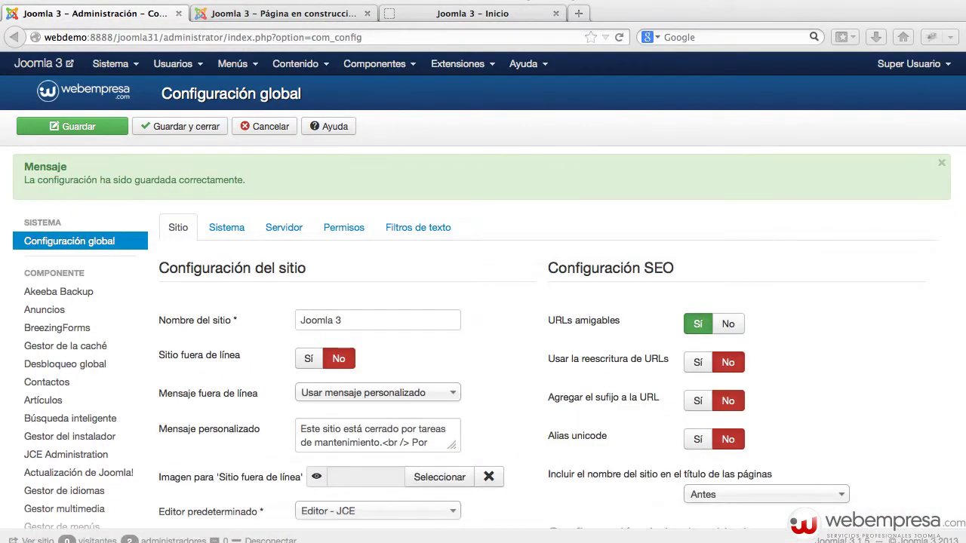
Review the SEO settings for URL rewriting, URL suffix and unicode alias, comparing them with the addresses of the site's pages
left_click(809, 384)
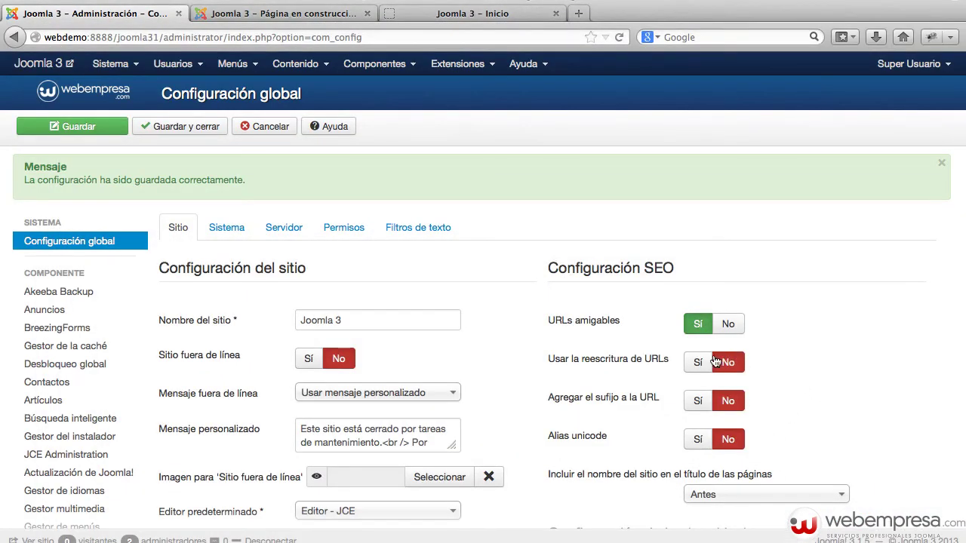
left_click(282, 15)
left_click(155, 14)
mouse_move(661, 369)
mouse_move(603, 441)
left_click(234, 37)
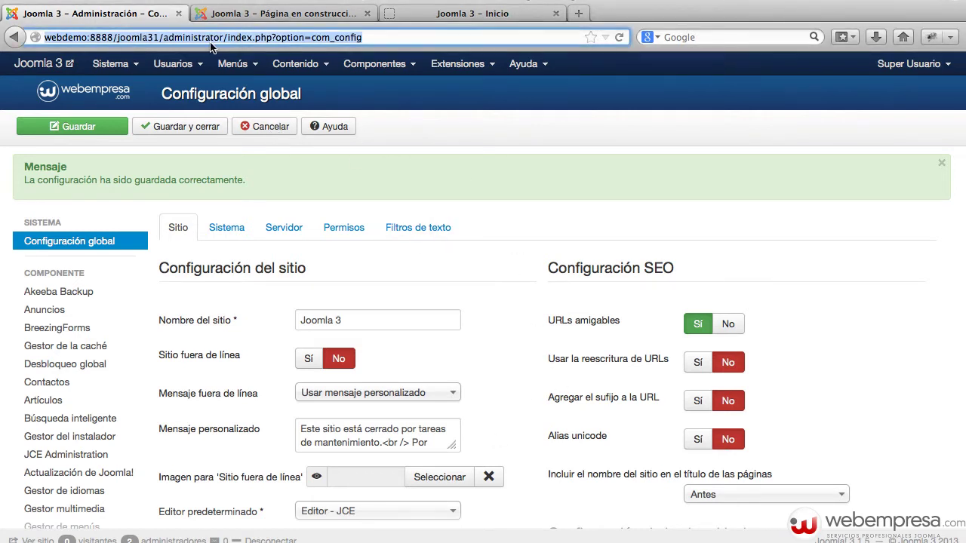
Leave the global configuration and create a new article titled "فارسي" with the text "Texto de artículo"
left_click(275, 130)
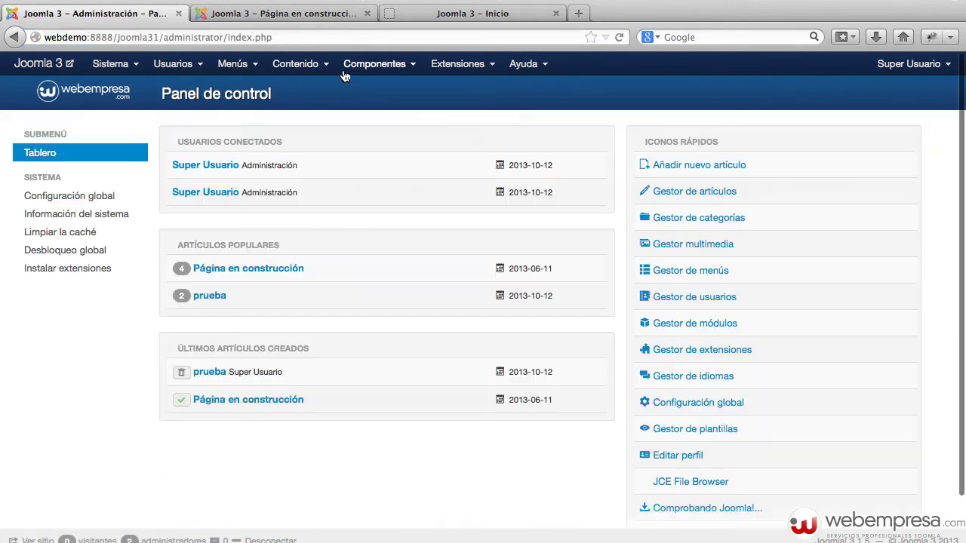
left_click(302, 65)
left_click(285, 146)
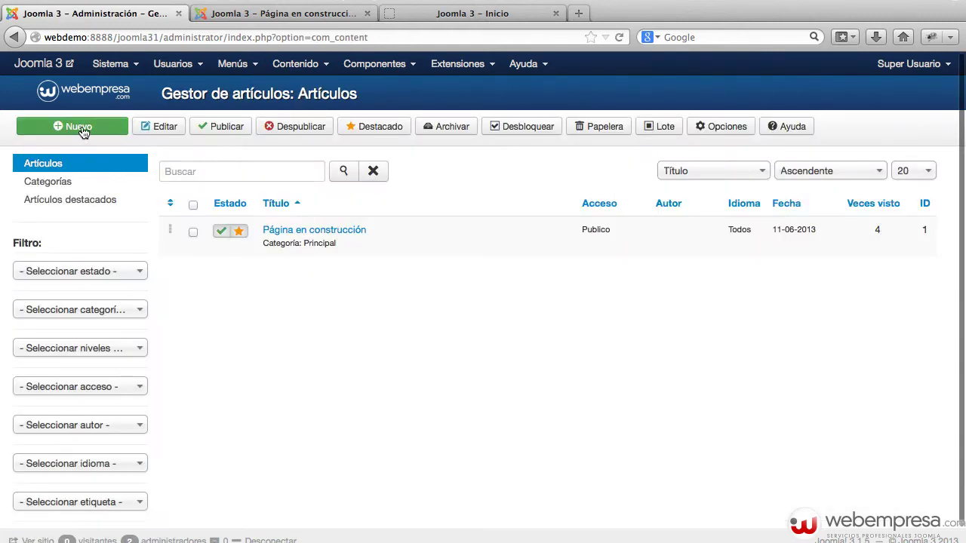
left_click(81, 128)
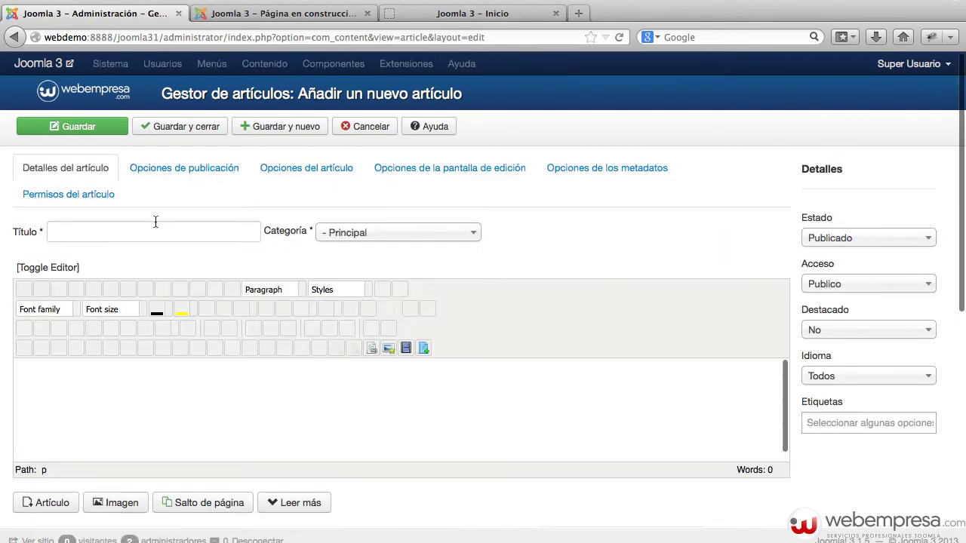
type("فارسي")
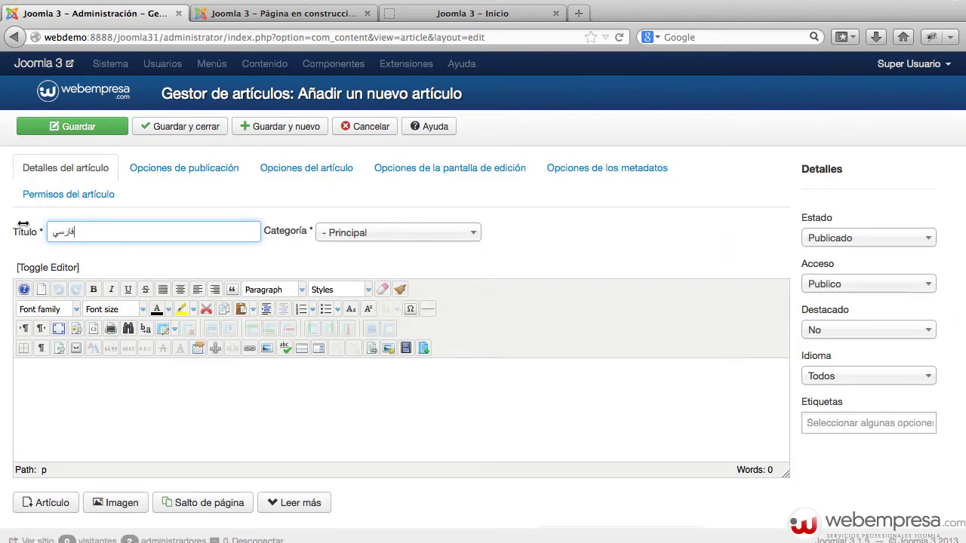
left_click(153, 403)
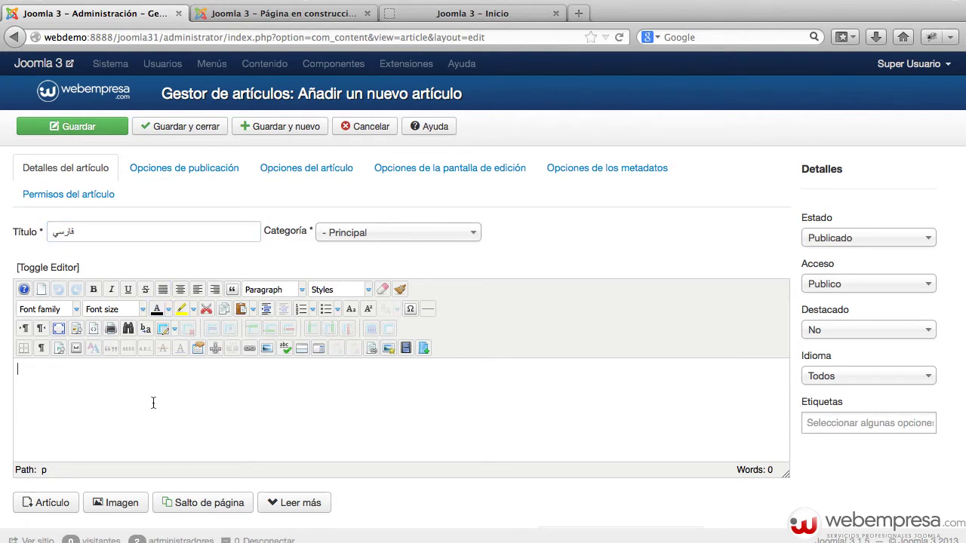
type("a")
key("BackSpace")
type("Texto de artículo")
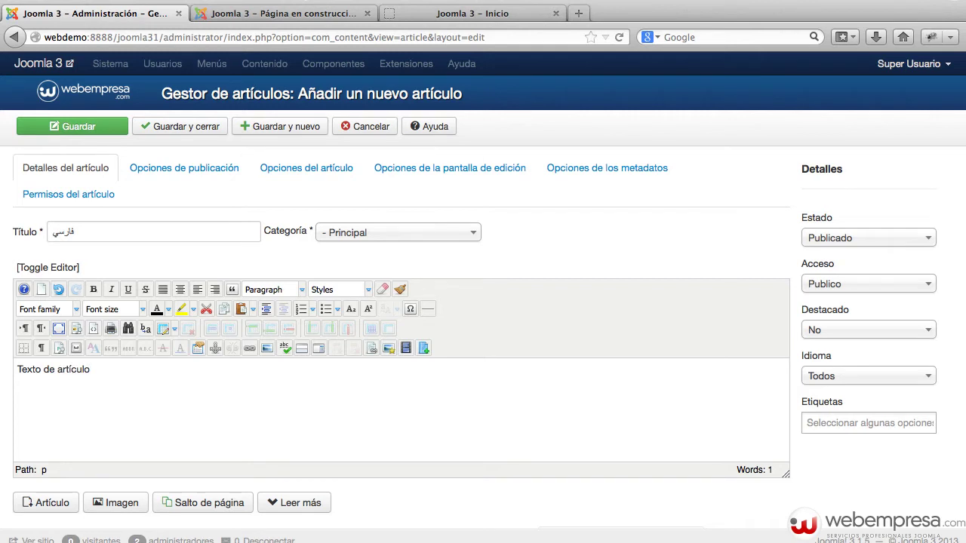
Save the new article and check the alias in its publishing options, selecting the alias text
left_click(160, 166)
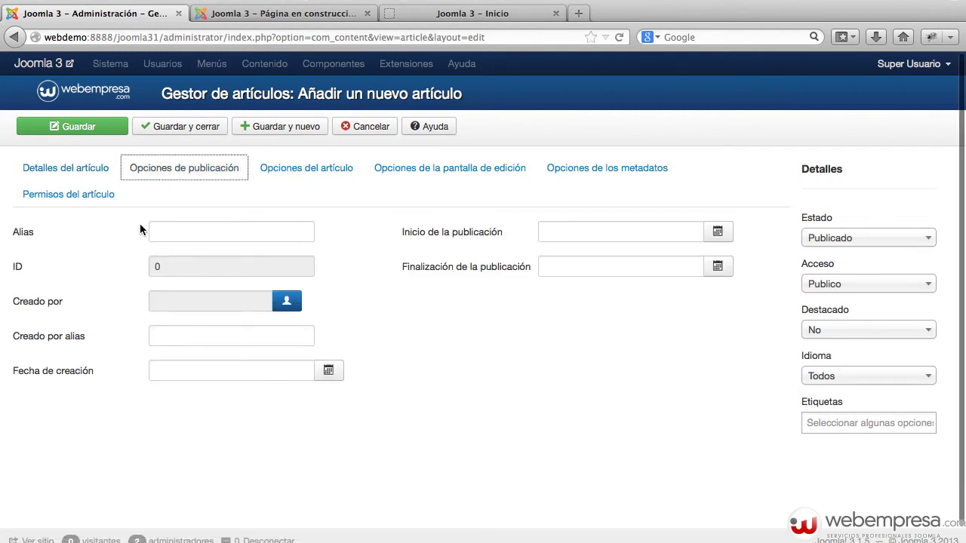
left_click(87, 128)
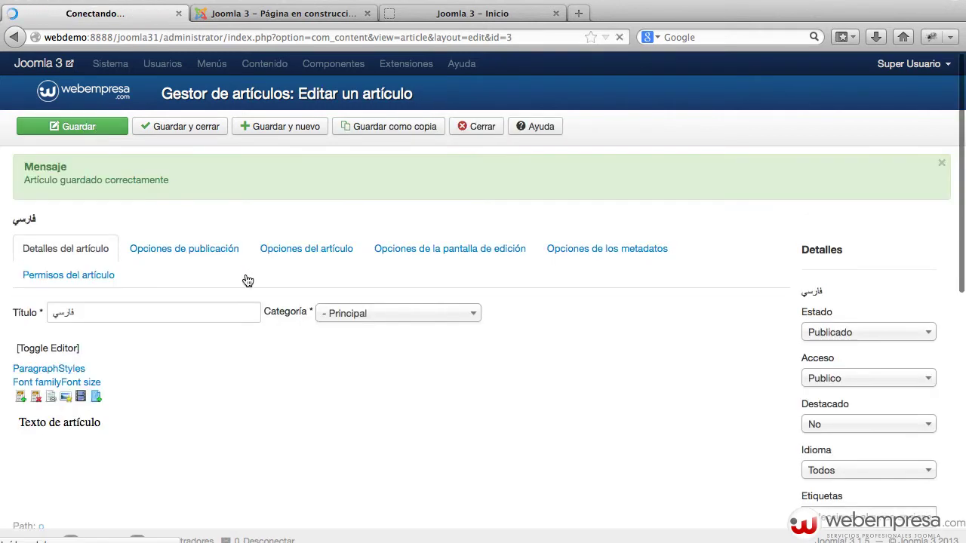
left_click(222, 252)
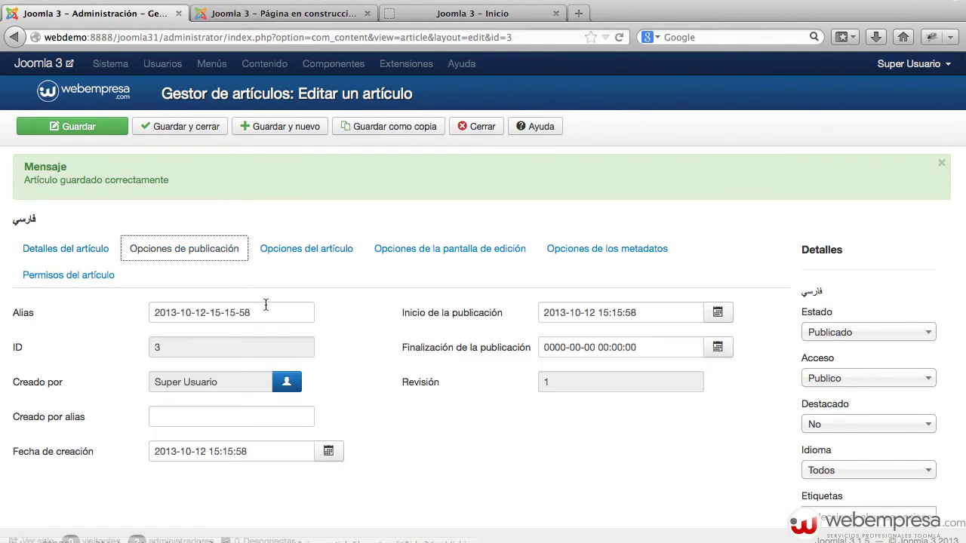
key("Tab")
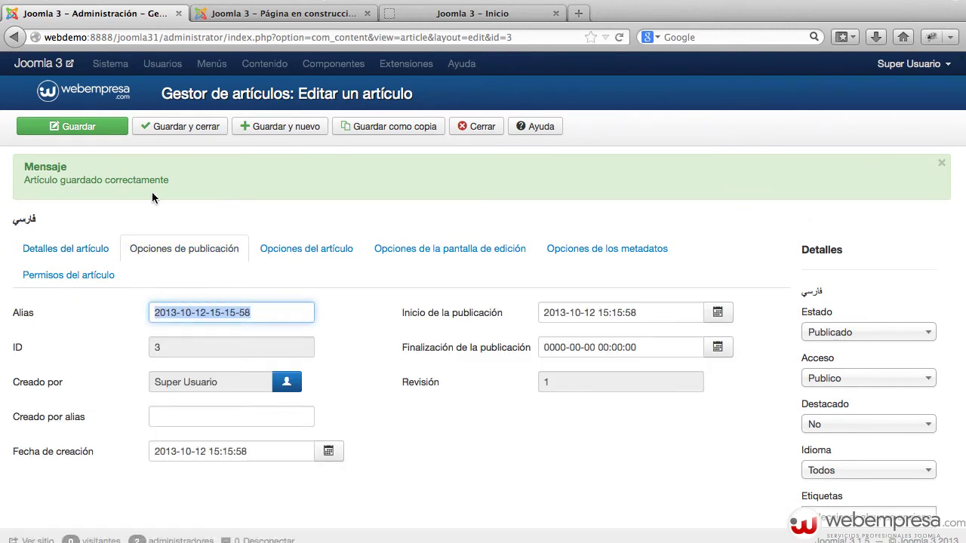
Close the article, mark "فارسي" as featured, and open it from the public site's home page to check its address
left_click(478, 132)
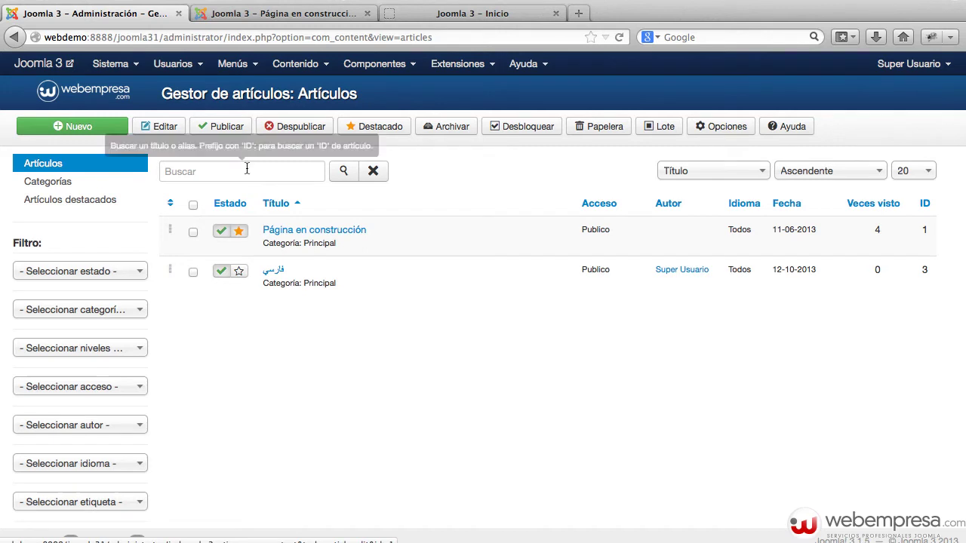
left_click(239, 270)
left_click(355, 13)
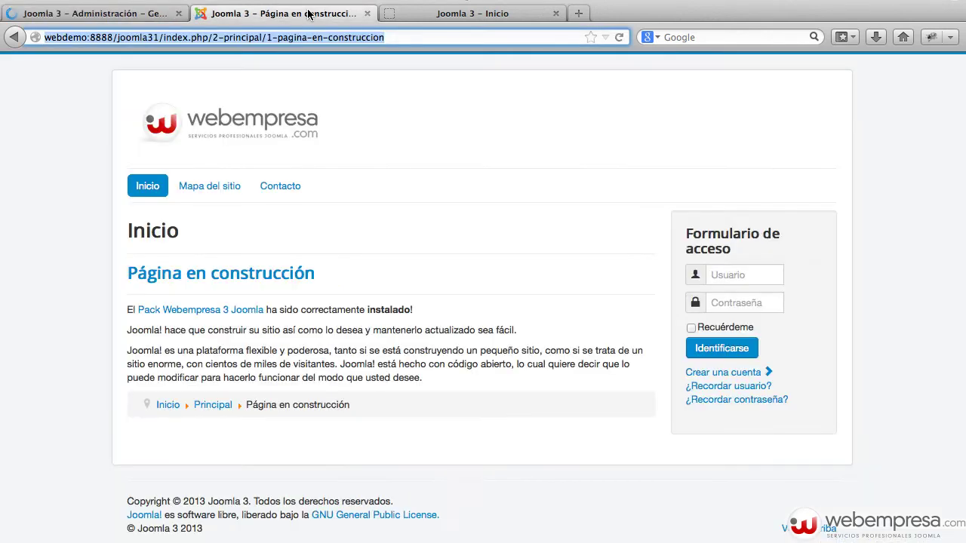
left_click(152, 185)
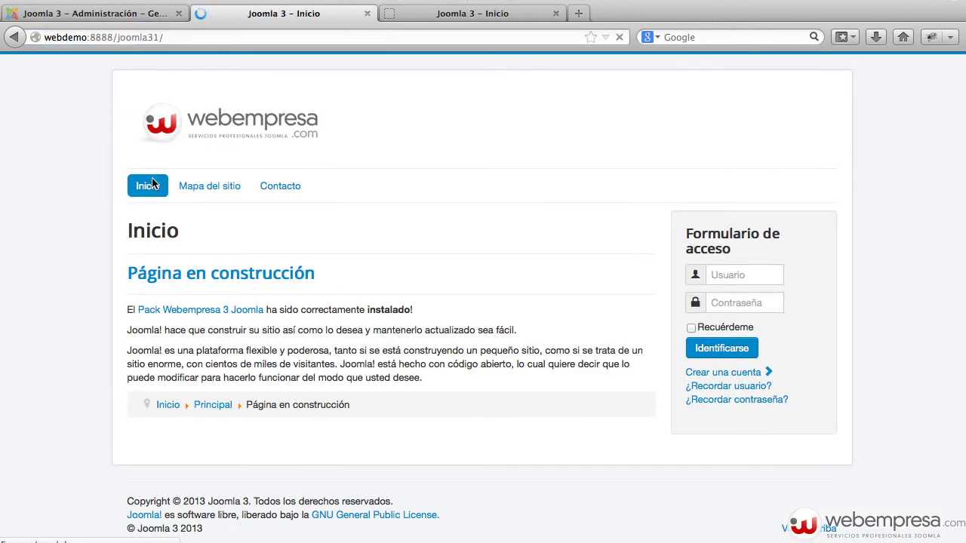
left_click(154, 281)
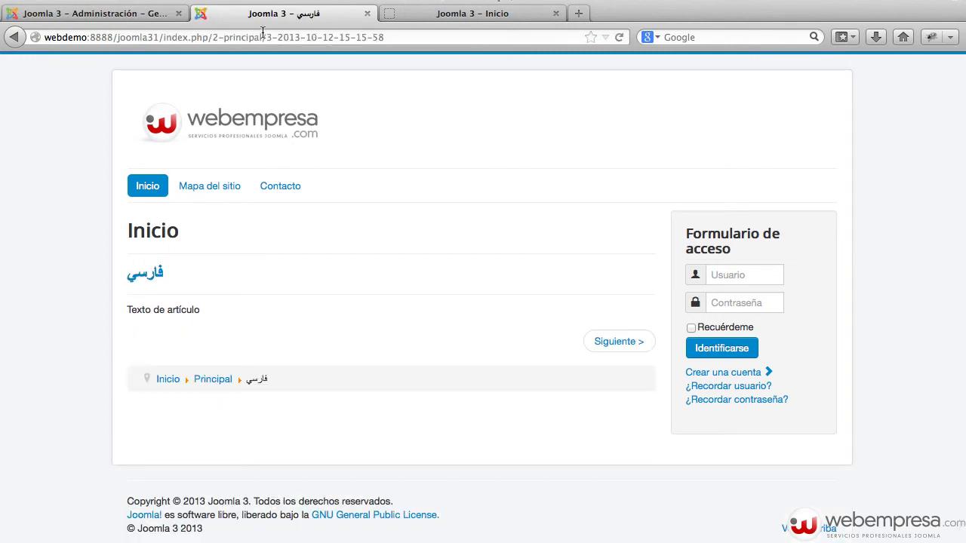
left_click_drag(263, 37, 394, 44)
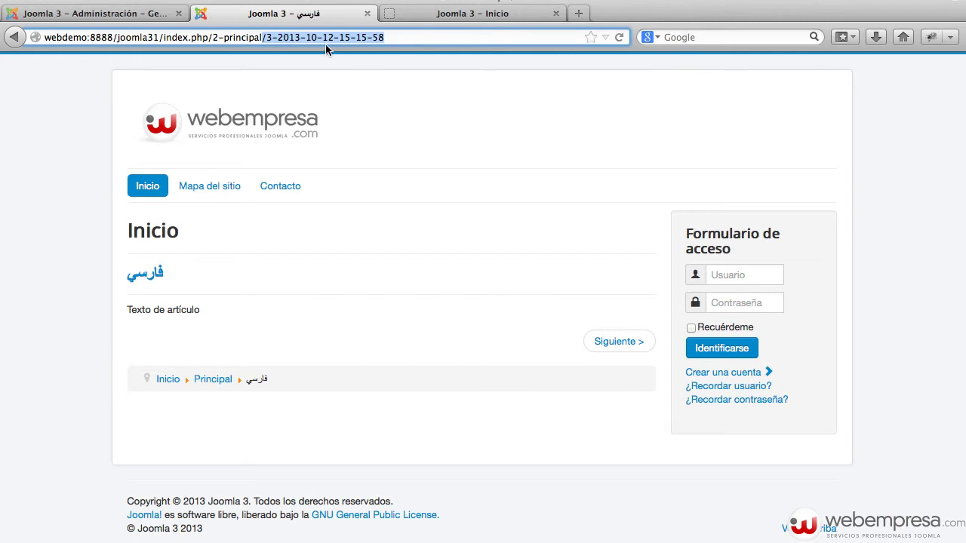
Enable the unicode alias option in the global configuration's SEO settings, then save and close the configuration
left_click(155, 13)
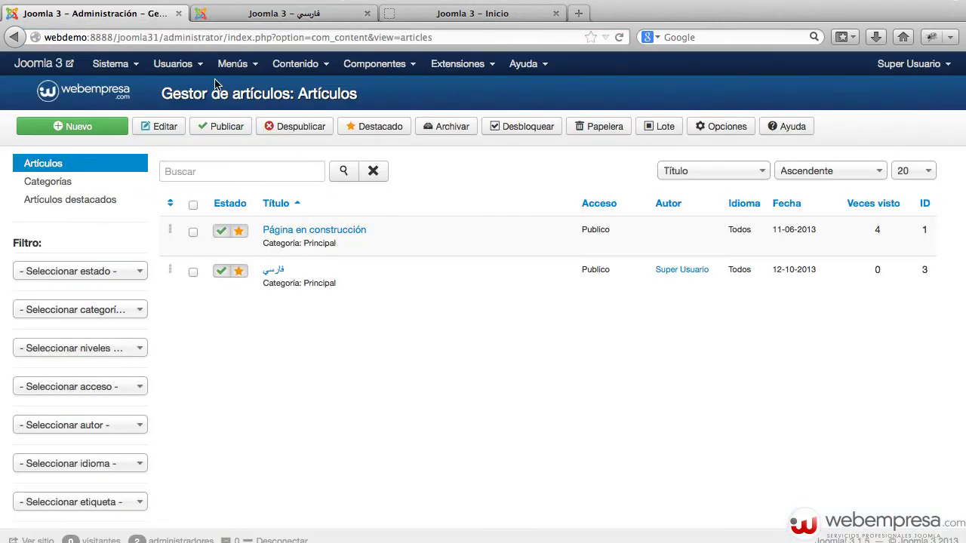
left_click(127, 68)
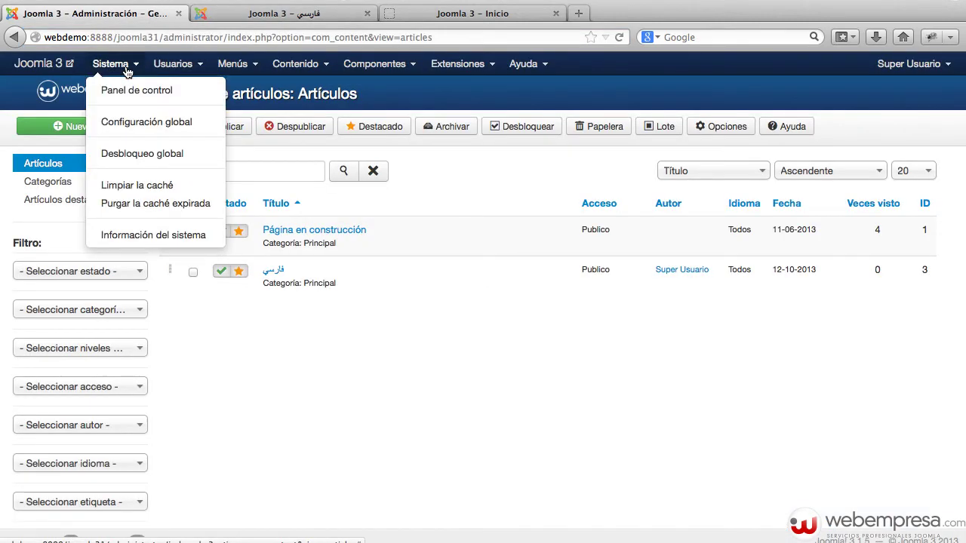
left_click(130, 121)
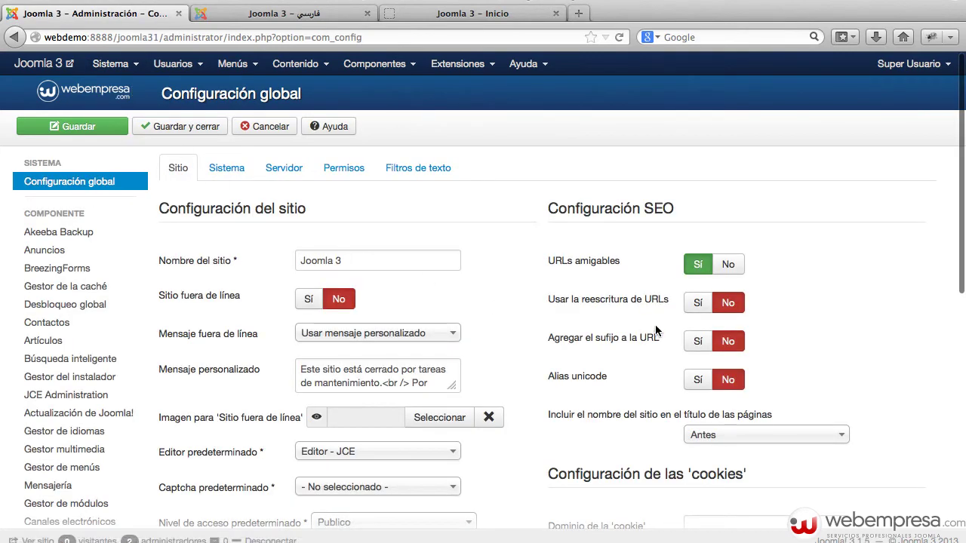
left_click(696, 381)
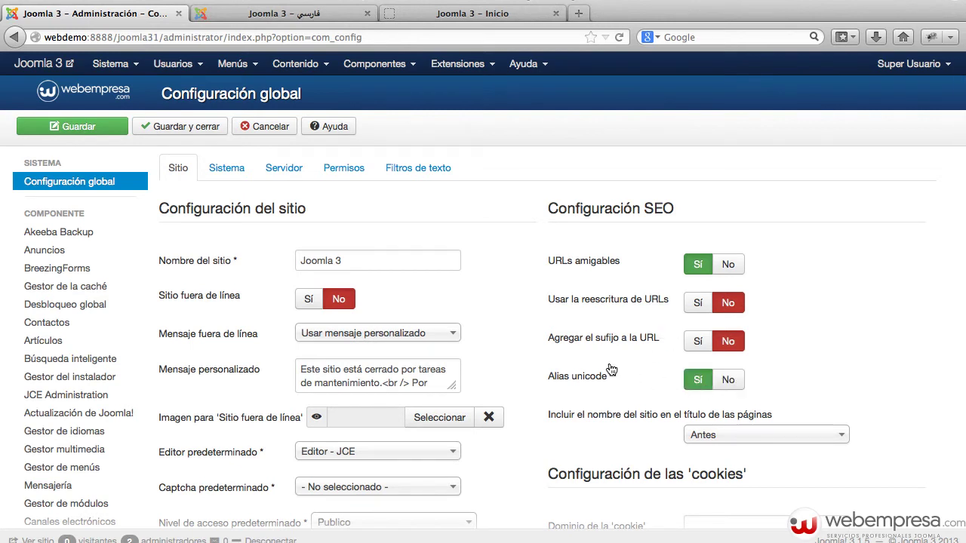
left_click(178, 131)
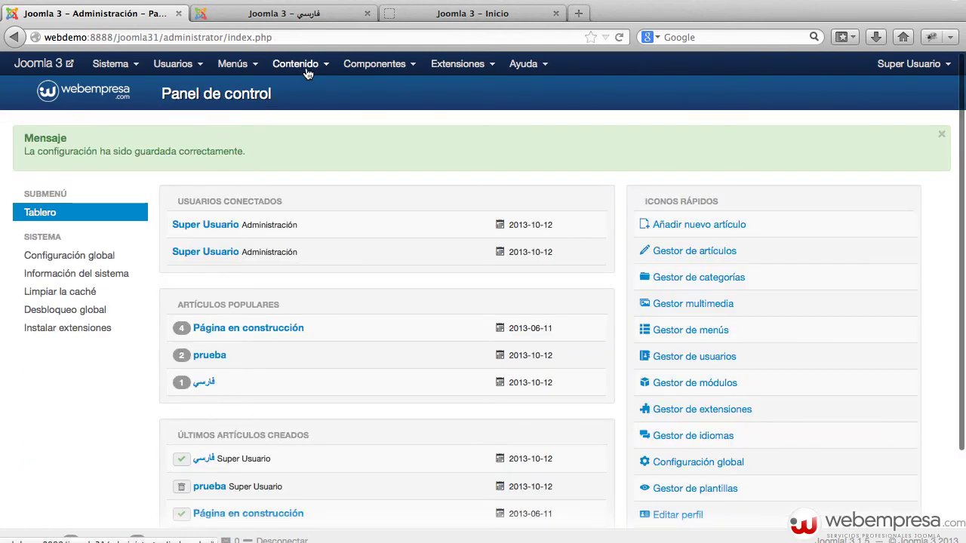
Clear the alias of the article "فارسي" in its publishing options and save the article
left_click(304, 66)
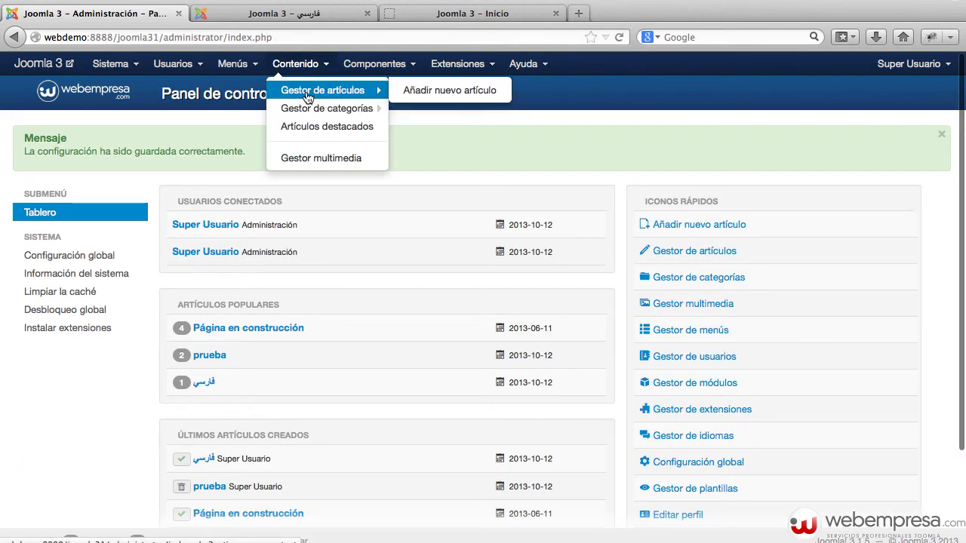
left_click(307, 97)
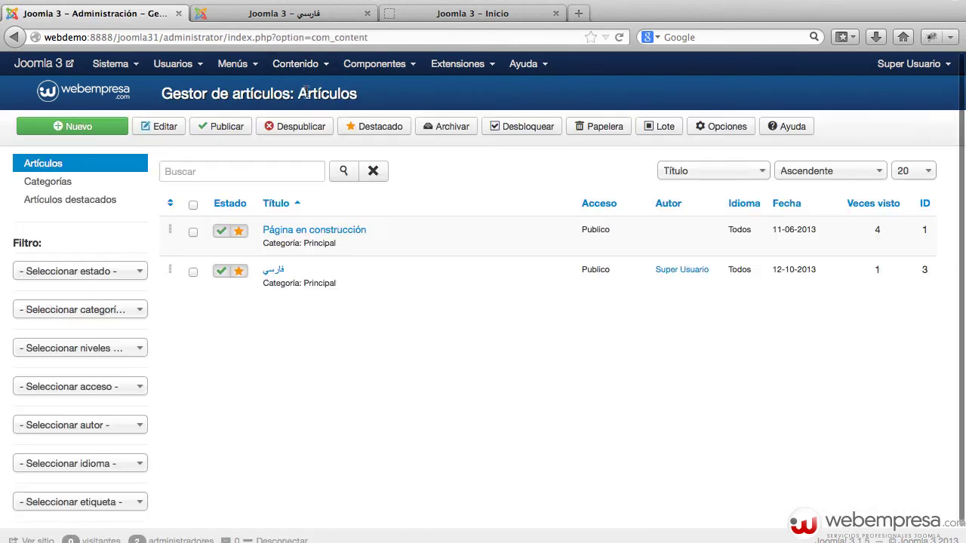
left_click(274, 271)
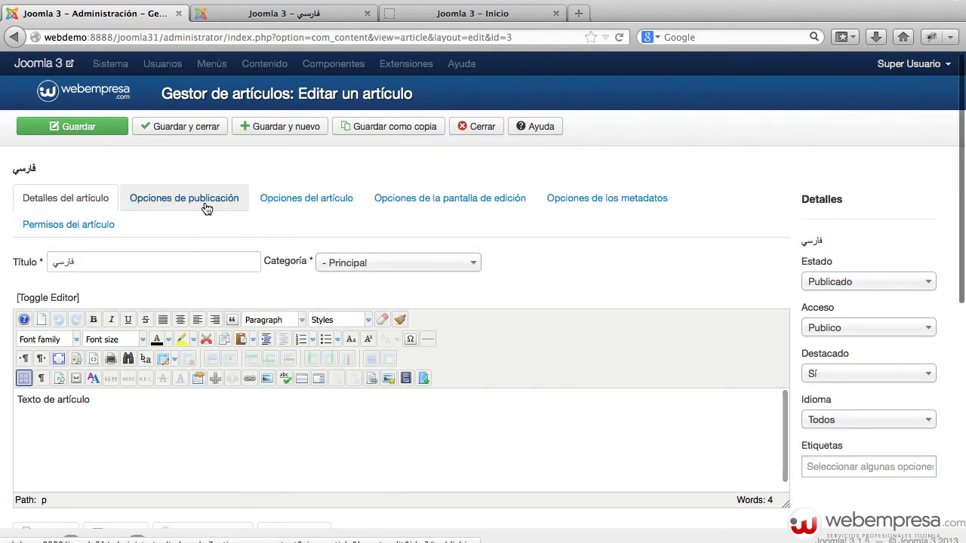
left_click(205, 202)
left_click_drag(261, 262, 56, 250)
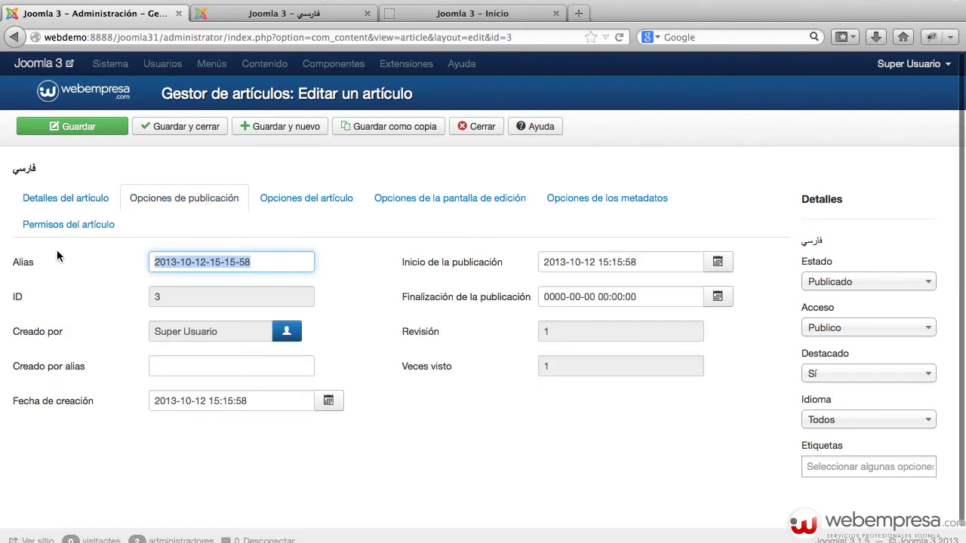
key("BackSpace")
left_click(90, 124)
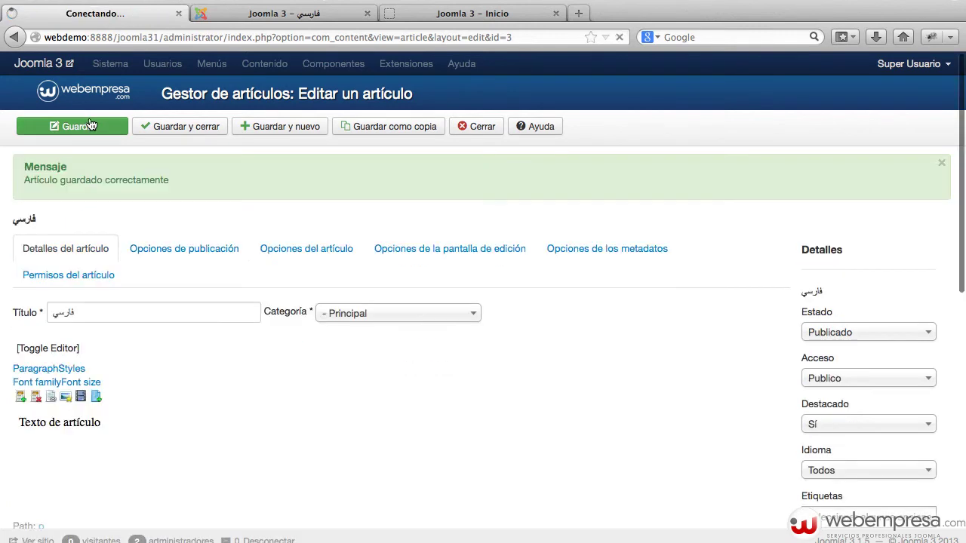
Check the saved article's alias in its publishing options, selecting the alias text
left_click(181, 245)
left_click(203, 318)
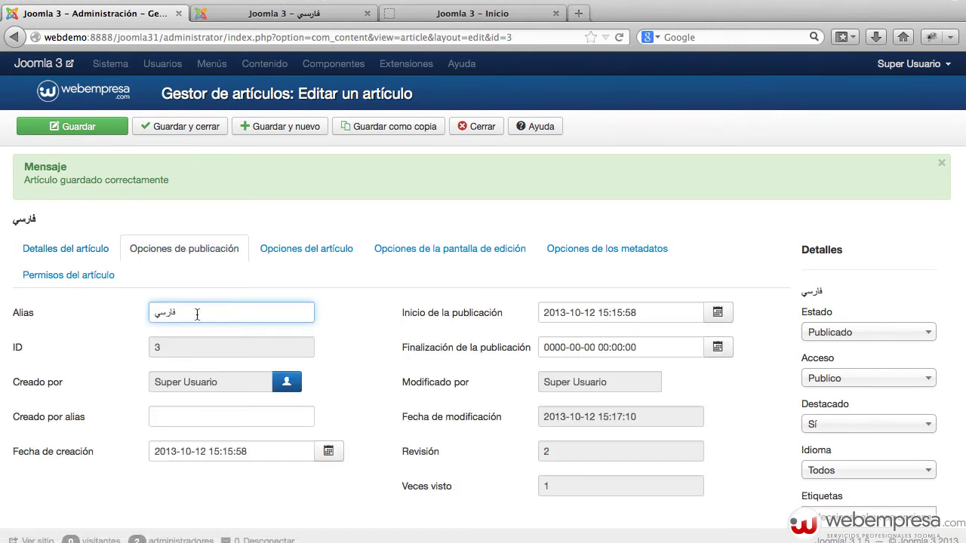
left_click_drag(197, 314, 110, 305)
Open the article "فارسي" from the refreshed home page of the public site and examine its address
left_click(280, 15)
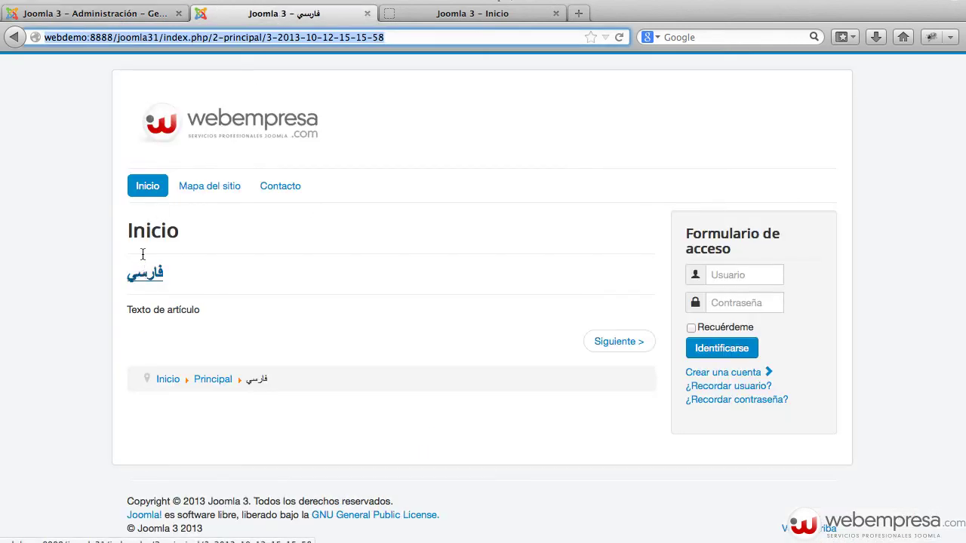
left_click(147, 193)
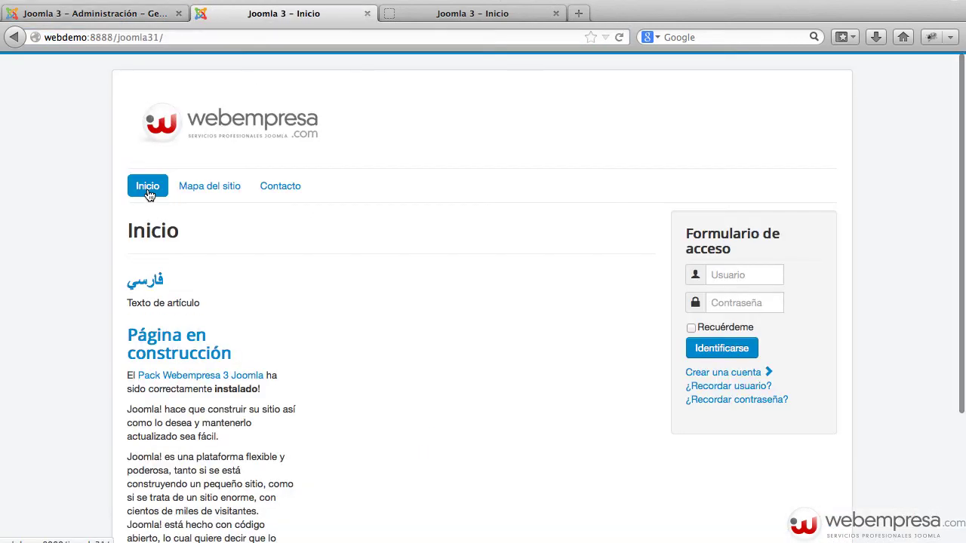
left_click(148, 282)
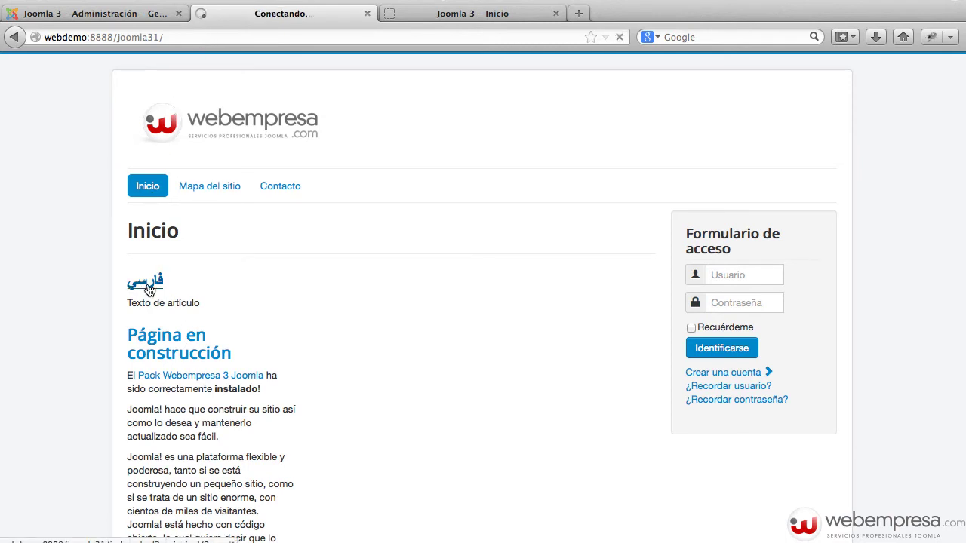
double_click(294, 37)
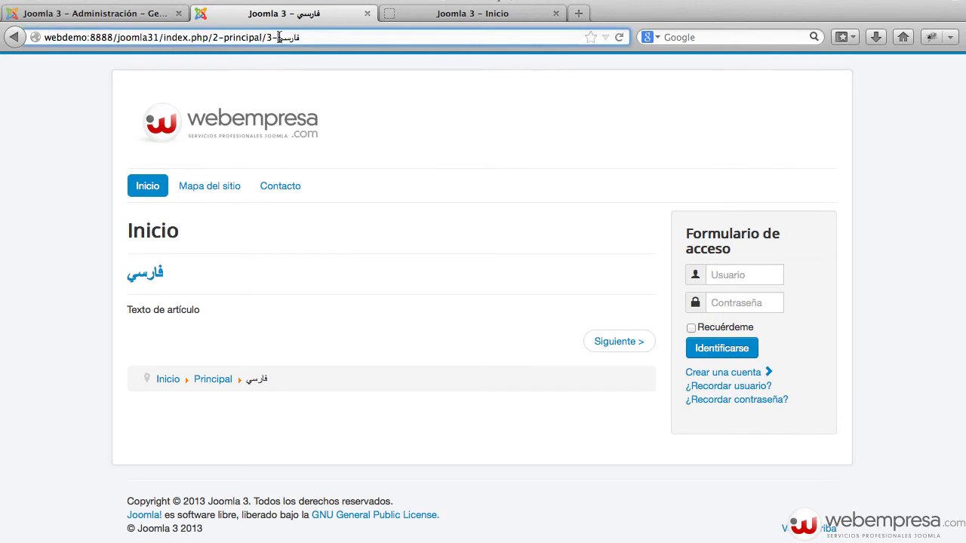
Close the article and review the global configuration's option for including the site name in page titles
left_click(127, 15)
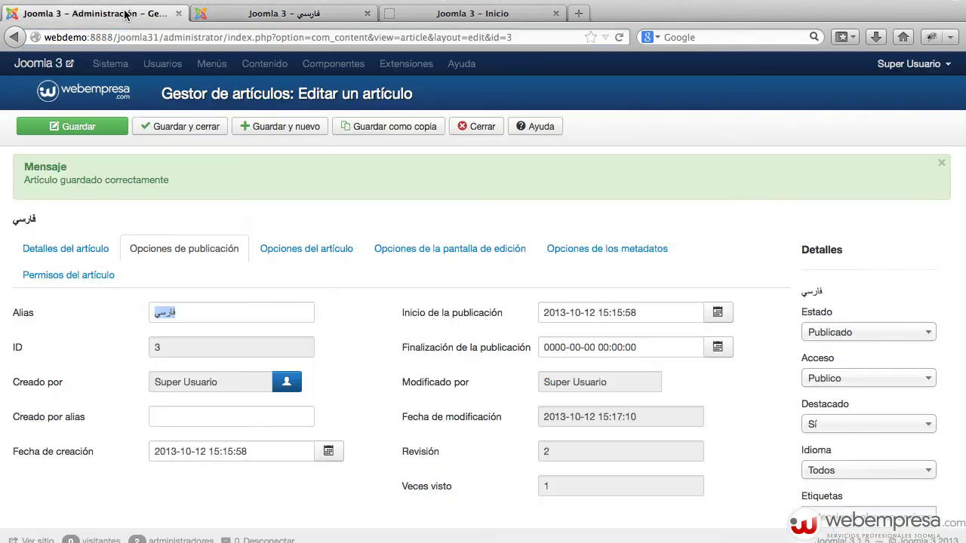
left_click(463, 130)
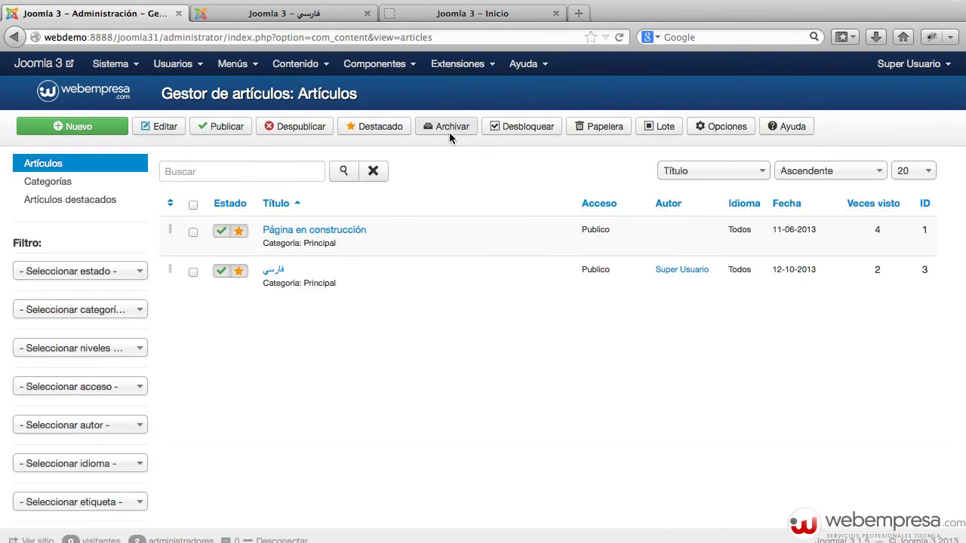
left_click(123, 65)
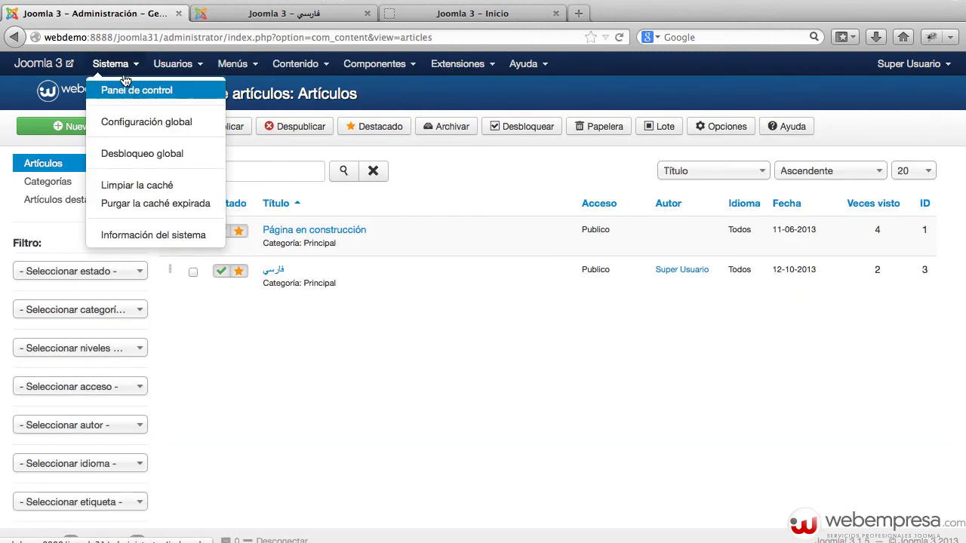
left_click(128, 123)
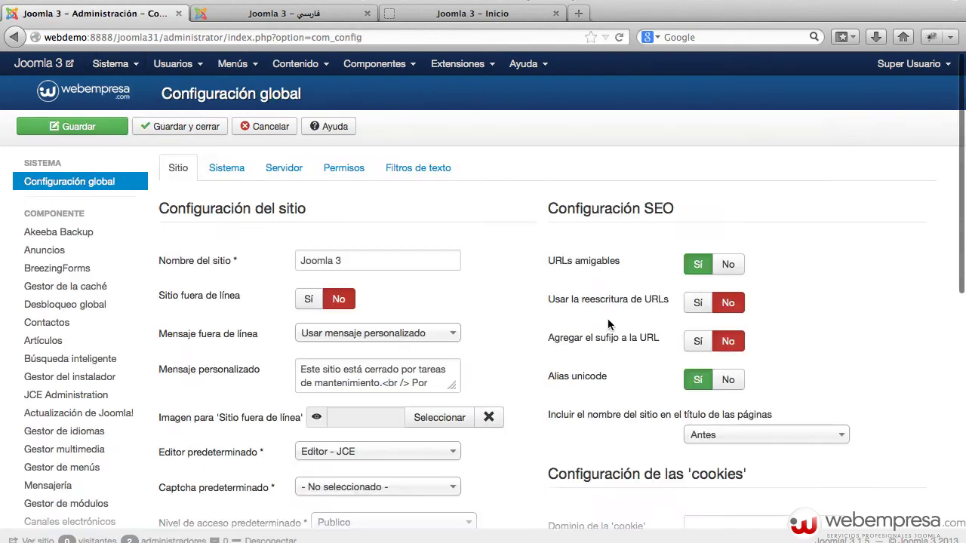
scroll(649, 377, "down", 1)
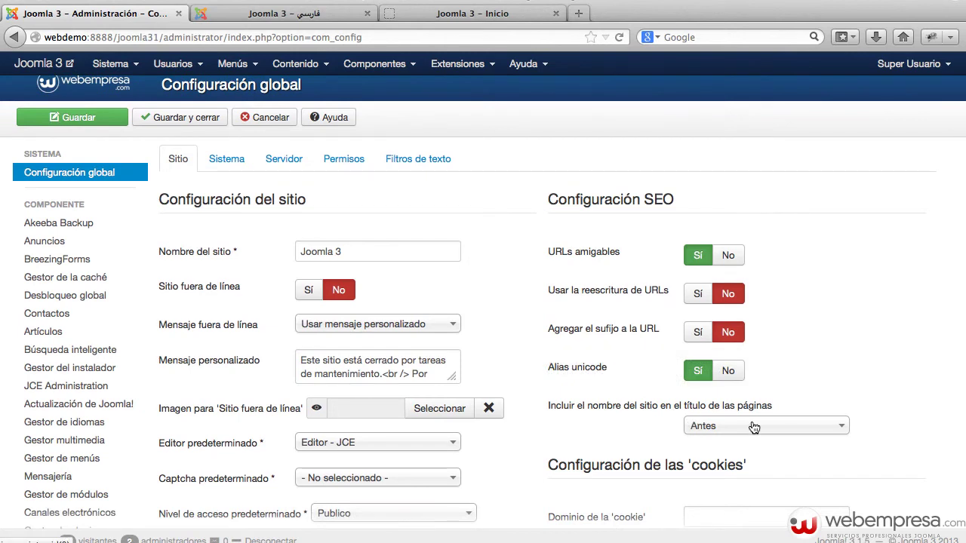
mouse_move(726, 406)
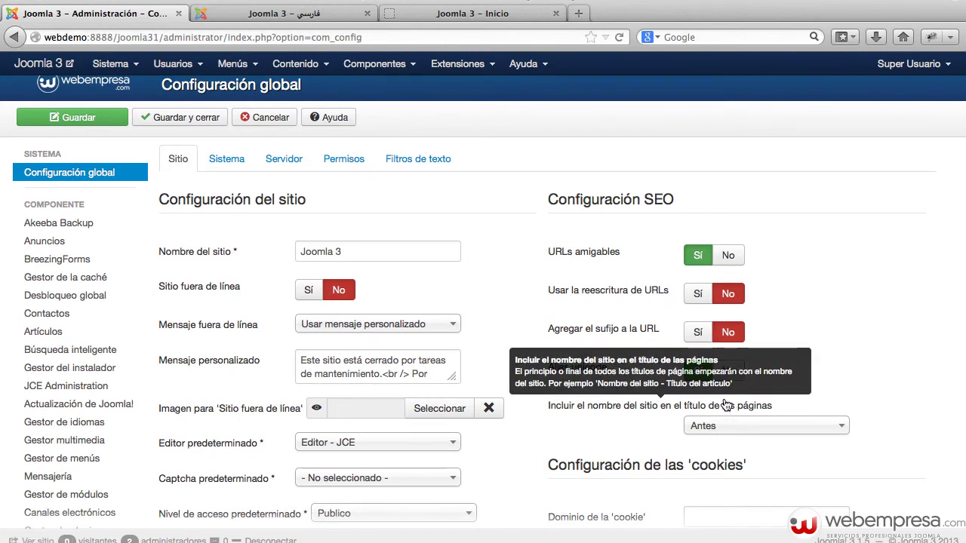
scroll(725, 404, "down", 3)
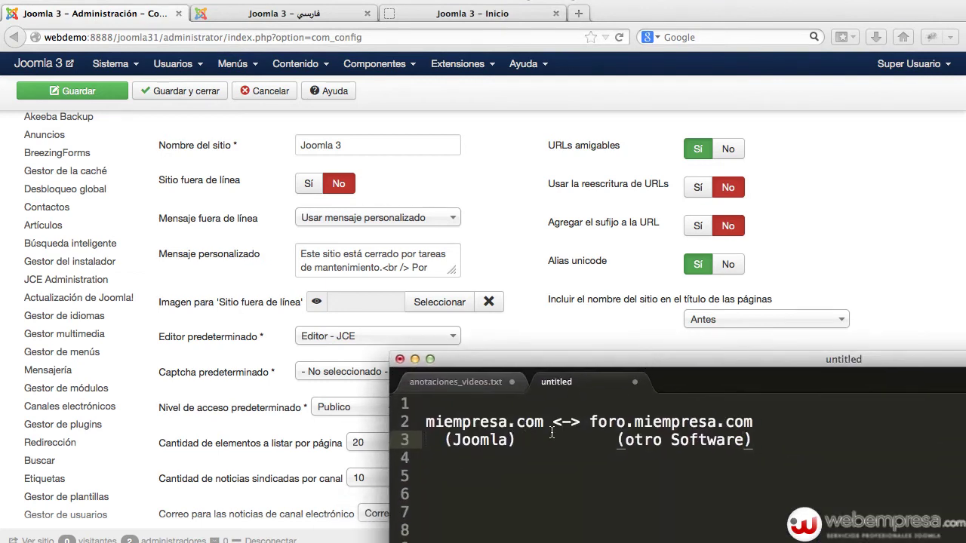
Examine the text editor note linking miempresa.com (Joomla) with foro.miempresa.com (otro Software), highlighting each domain part and the connection between them
left_click_drag(545, 423, 411, 420)
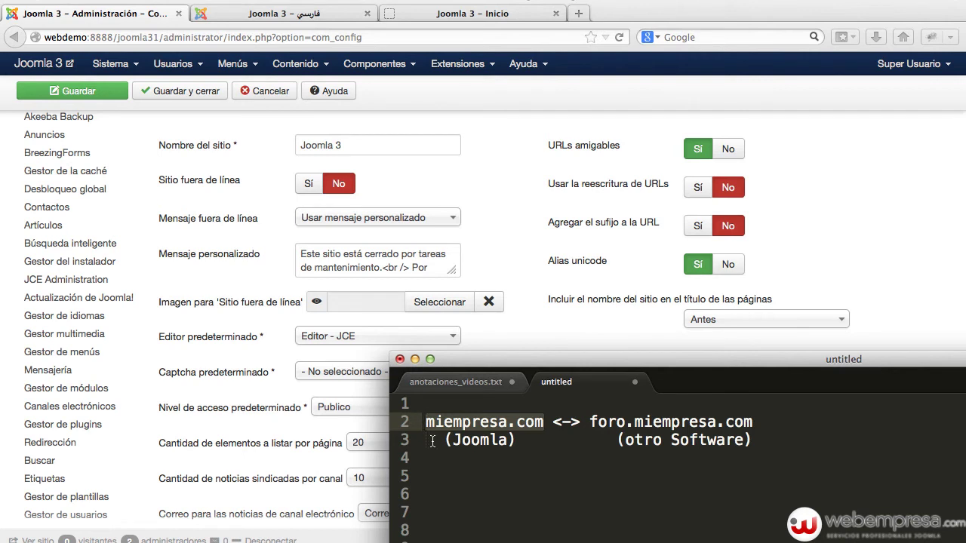
left_click_drag(526, 441, 436, 439)
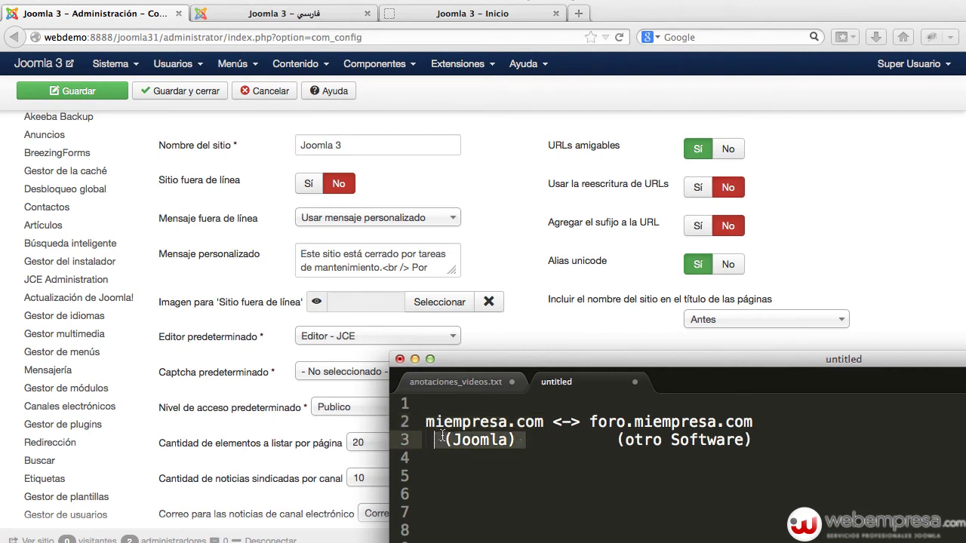
left_click(590, 423)
left_click_drag(591, 425, 629, 423)
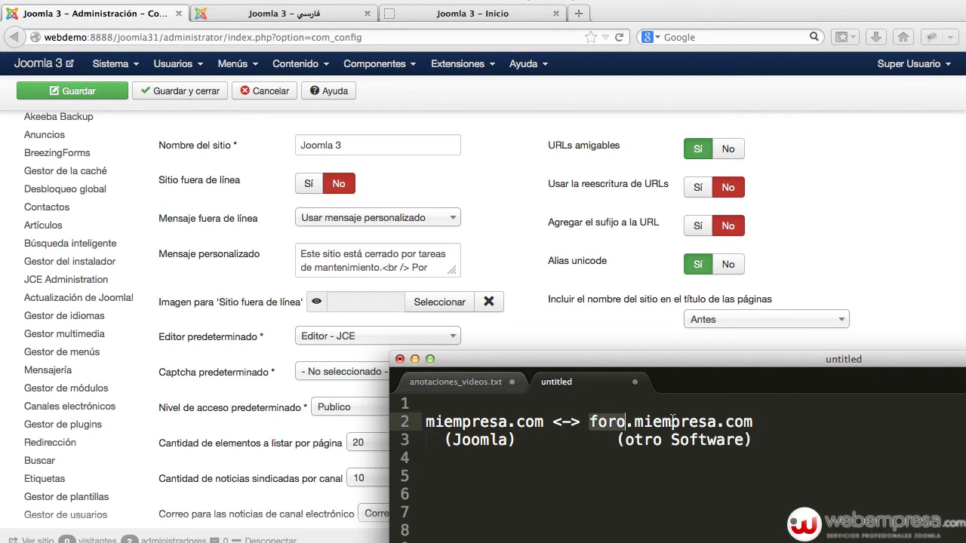
left_click_drag(764, 424, 663, 411)
left_click(645, 416)
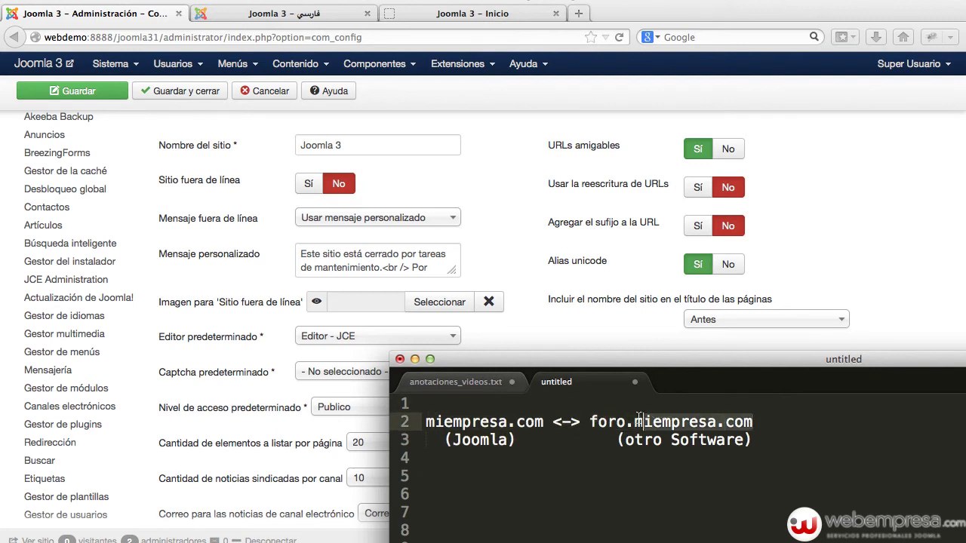
left_click(798, 438)
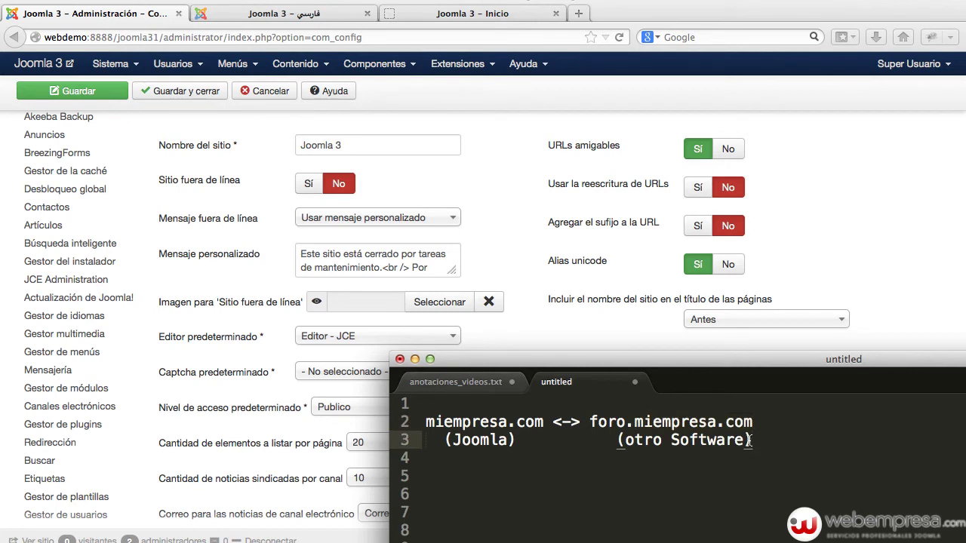
left_click_drag(753, 440, 617, 440)
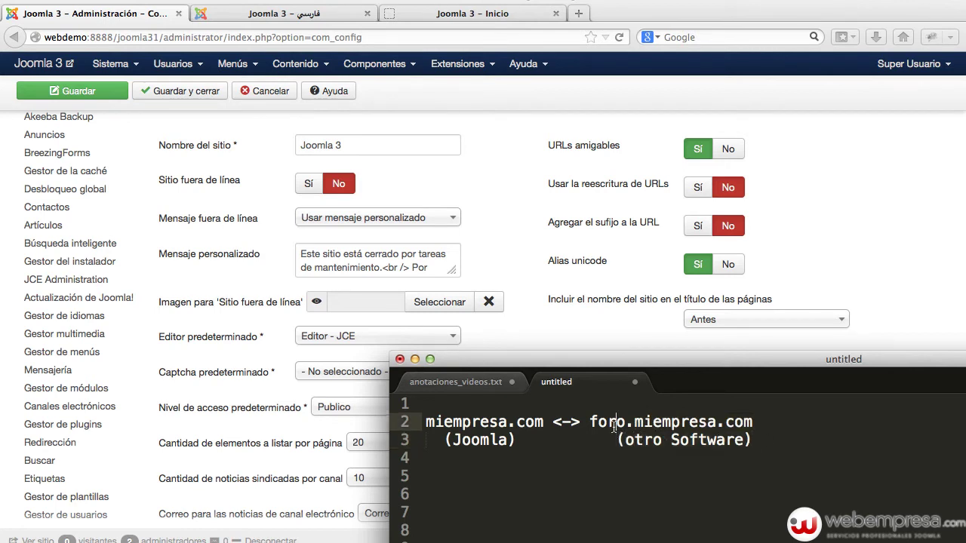
double_click(615, 424)
left_click(608, 438)
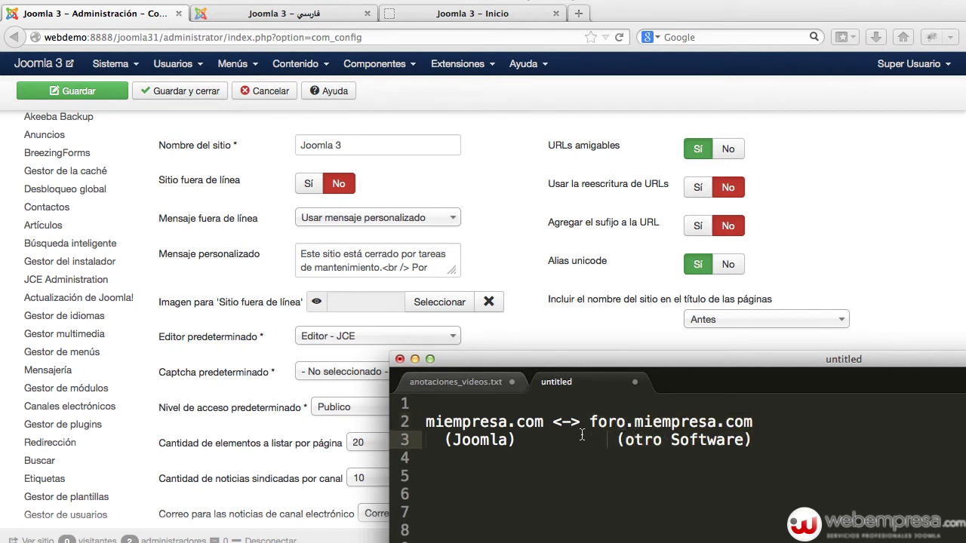
left_click_drag(581, 420, 552, 420)
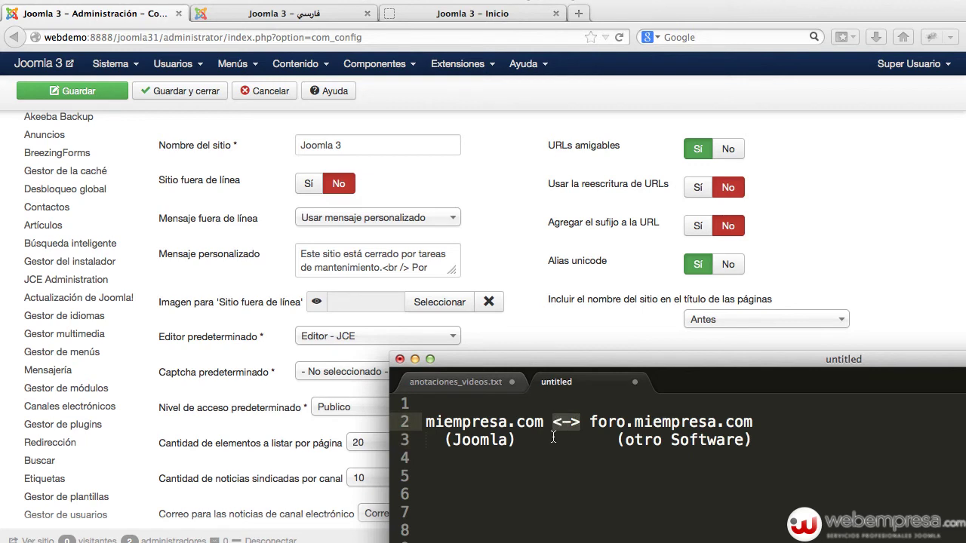
Add the label "Bridge" on a new line above the connection between the two domains in the note, and move the note out of view
left_click(553, 438)
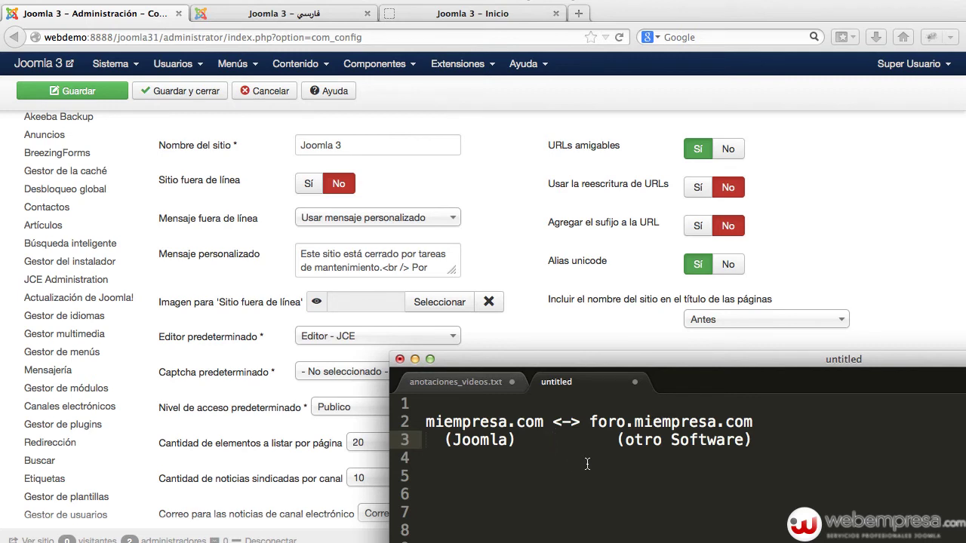
key("Up")
key("Return")
key("Up")
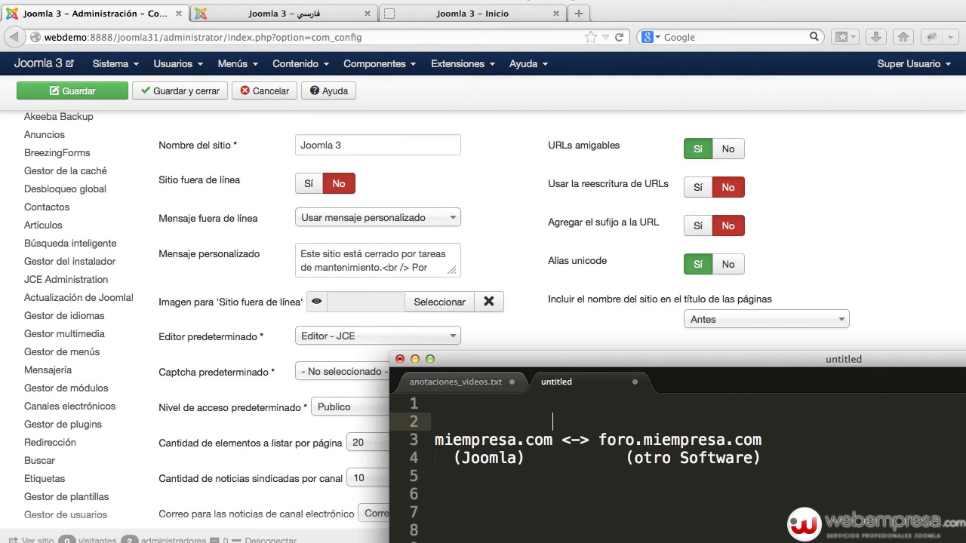
type("Bridge")
key("shift+Home")
key("Left")
left_click_drag(663, 363, 663, 542)
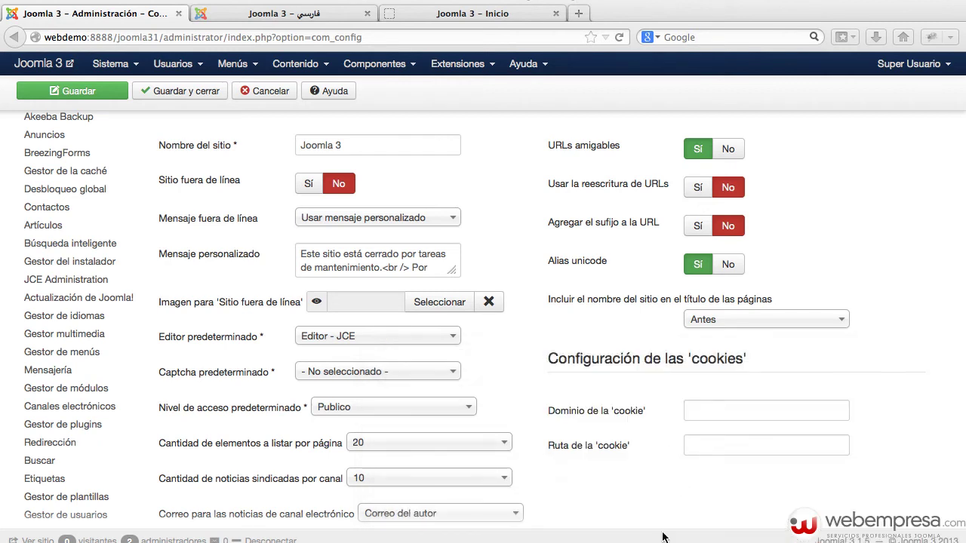
Review the cookie domain and cookie path fields of the global configuration, comparing them with the bridge note
left_click(697, 413)
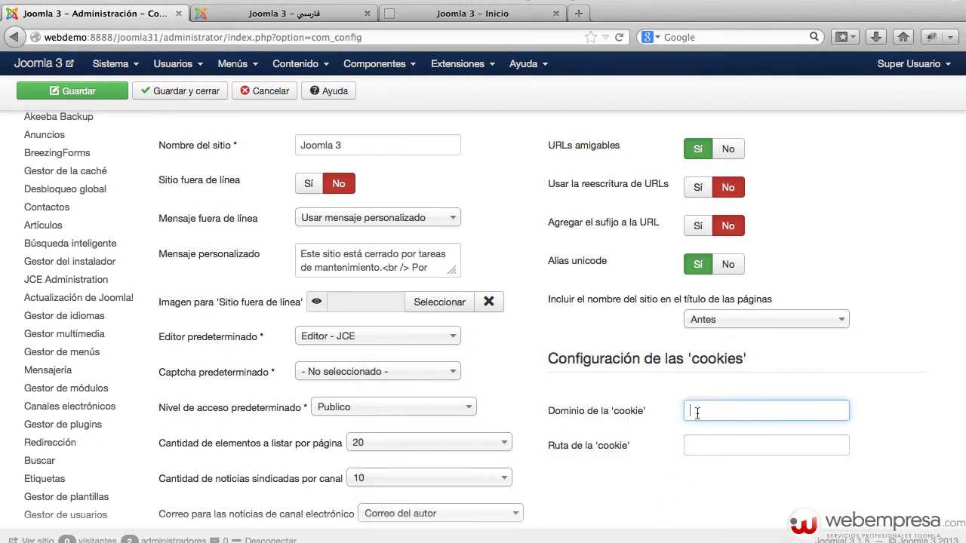
left_click(701, 446)
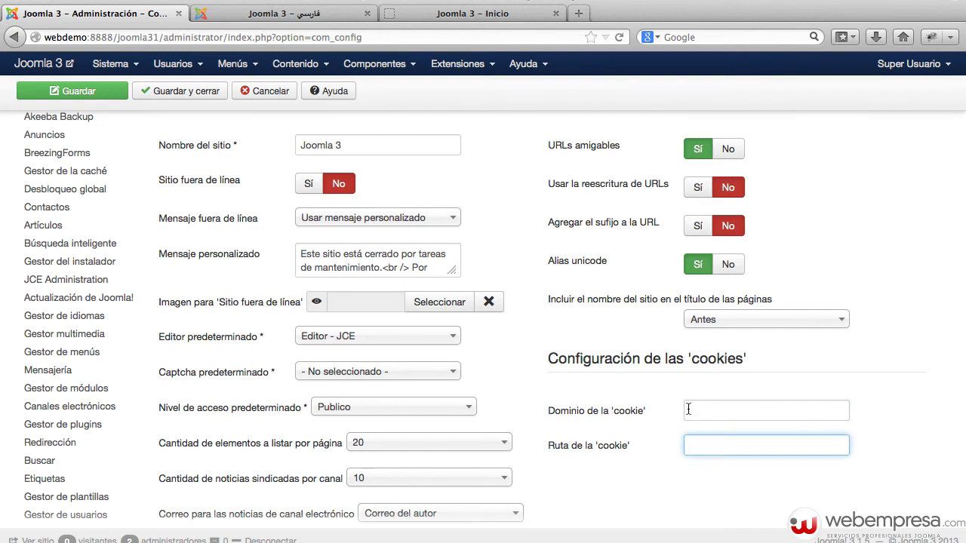
left_click(688, 409)
key("super+Tab")
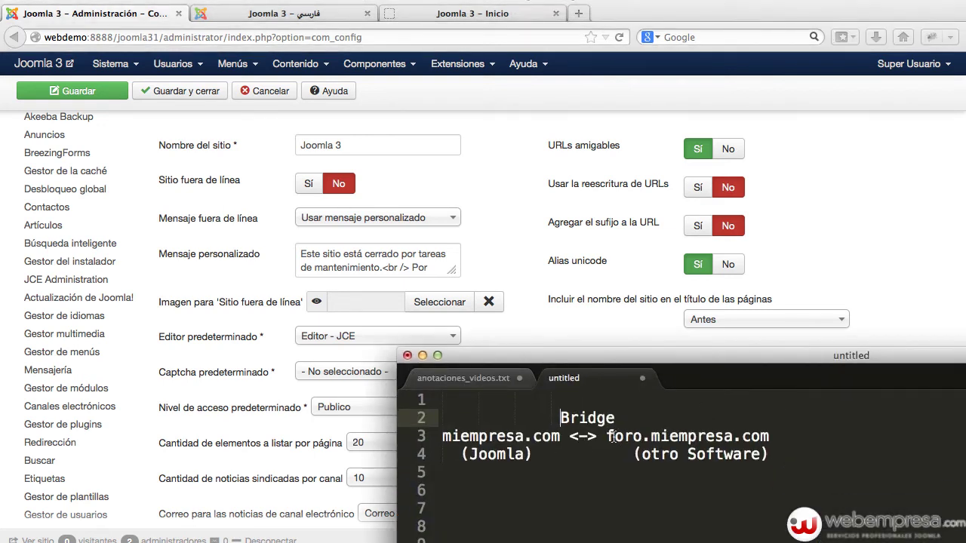
double_click(697, 358)
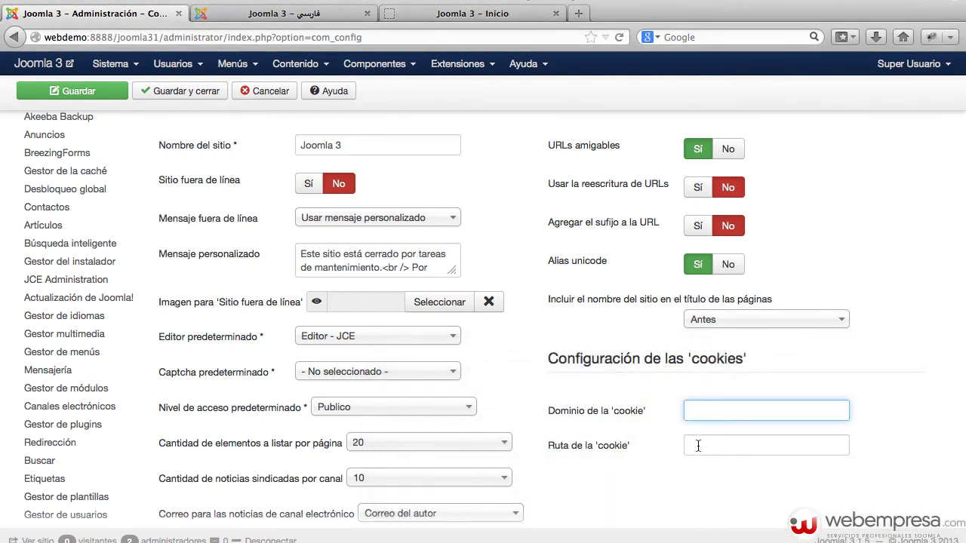
left_click(614, 490)
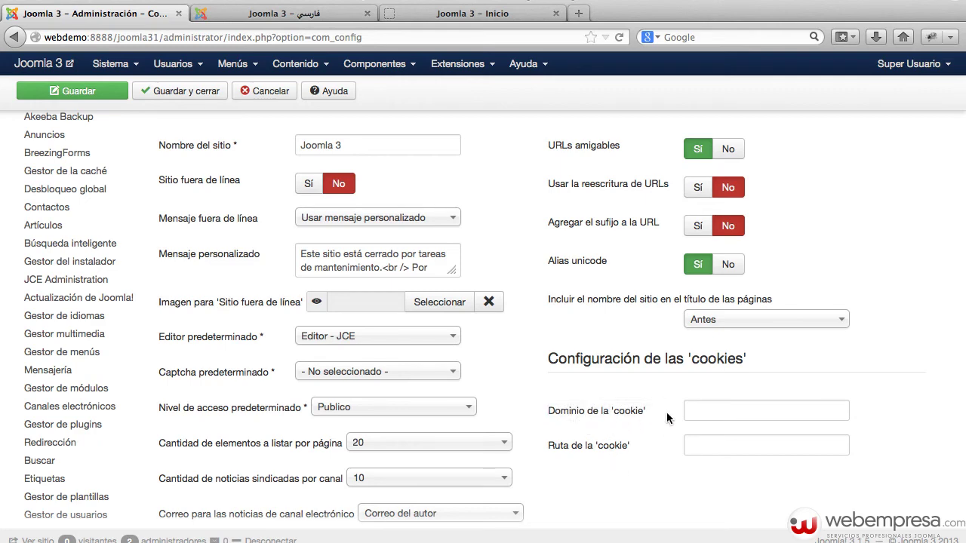
Set the site meta description to "Sitio web de Ayuda en Joomla 3" and the meta keywords to "joomla 3, ayuda"
scroll(667, 416, "down", 3)
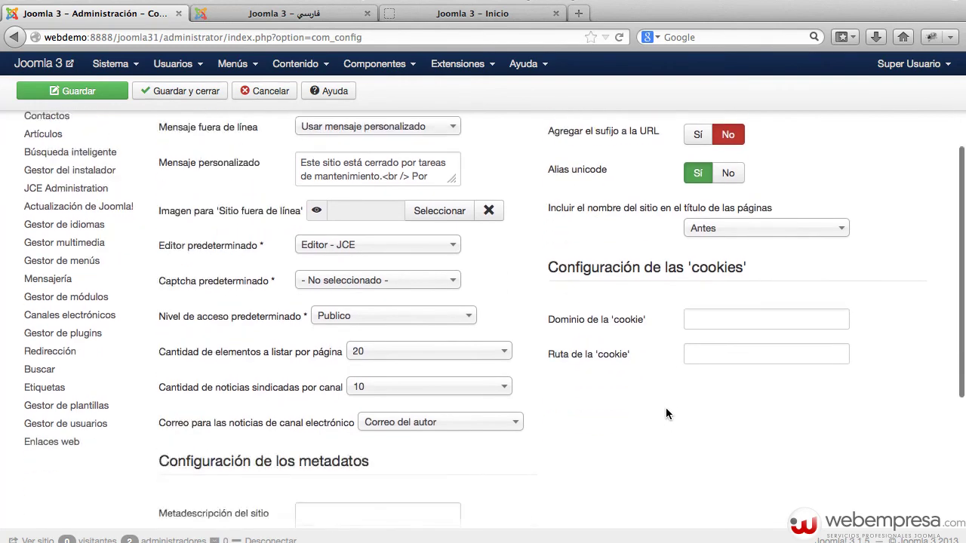
scroll(665, 408, "down", 8)
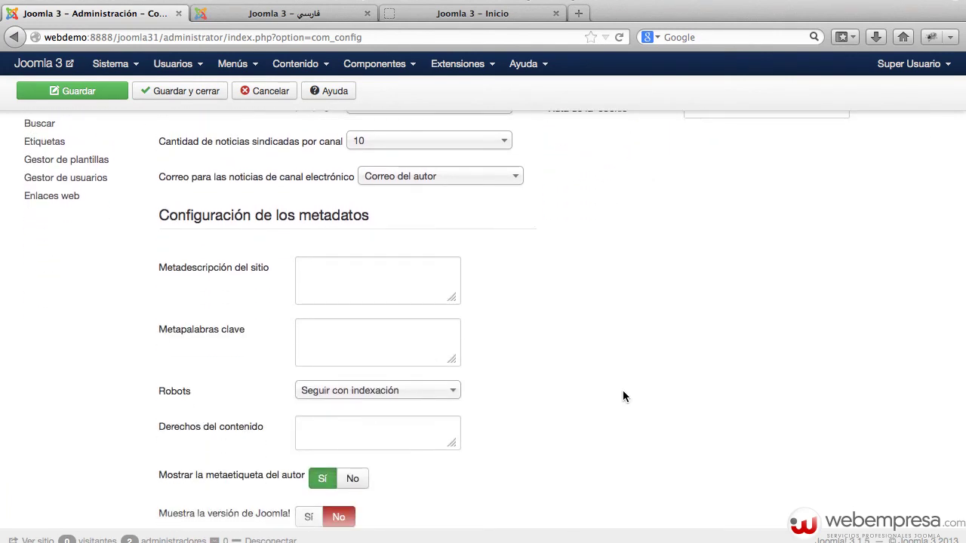
left_click(334, 274)
left_click(339, 332)
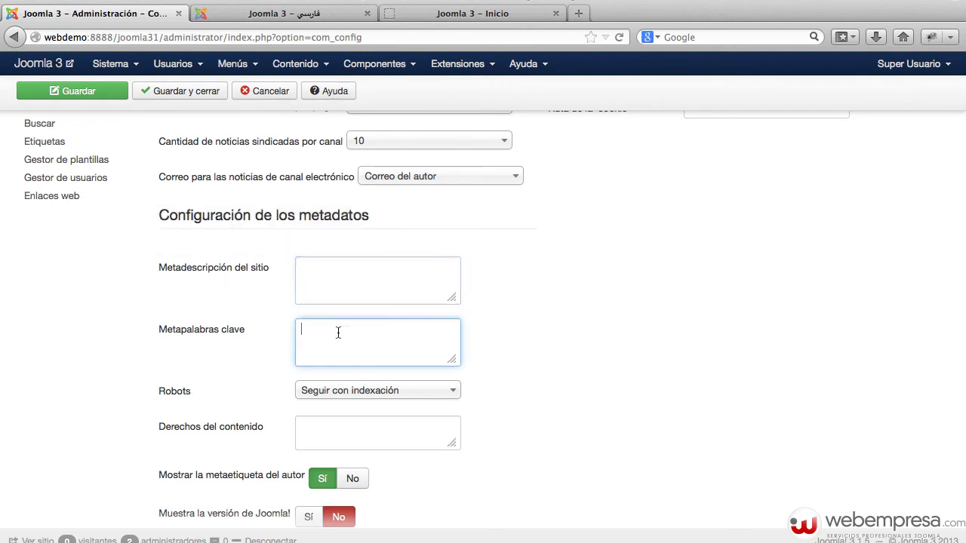
scroll(528, 351, "down", 1)
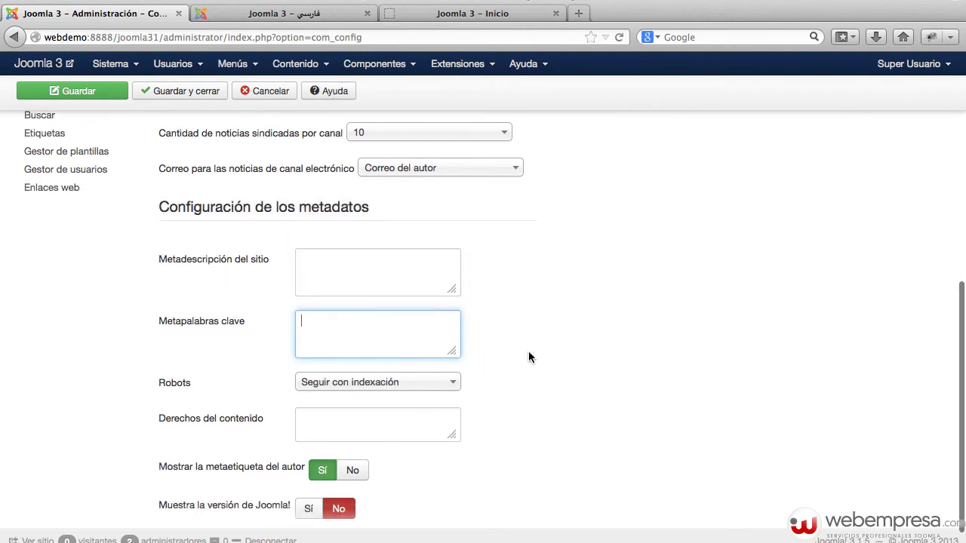
left_click(355, 277)
left_click(354, 333)
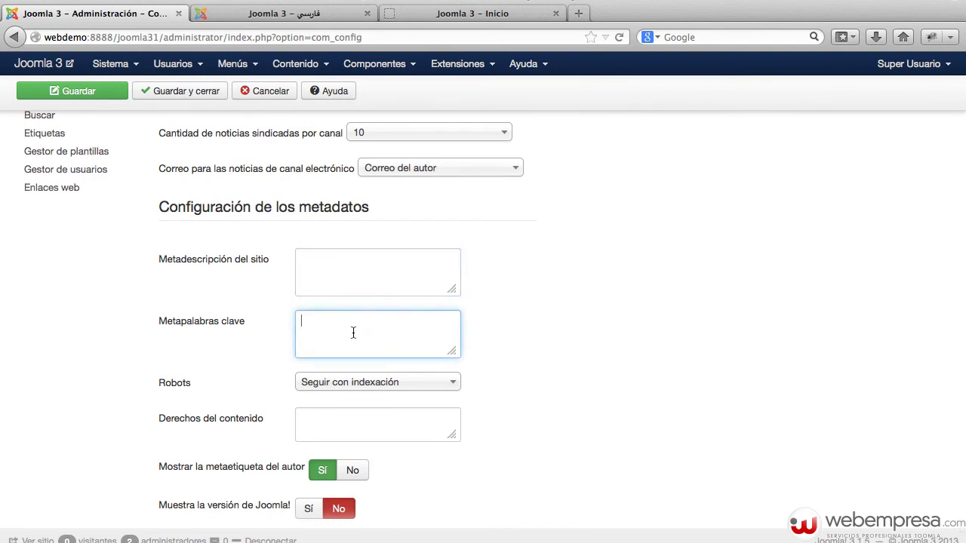
left_click(377, 288)
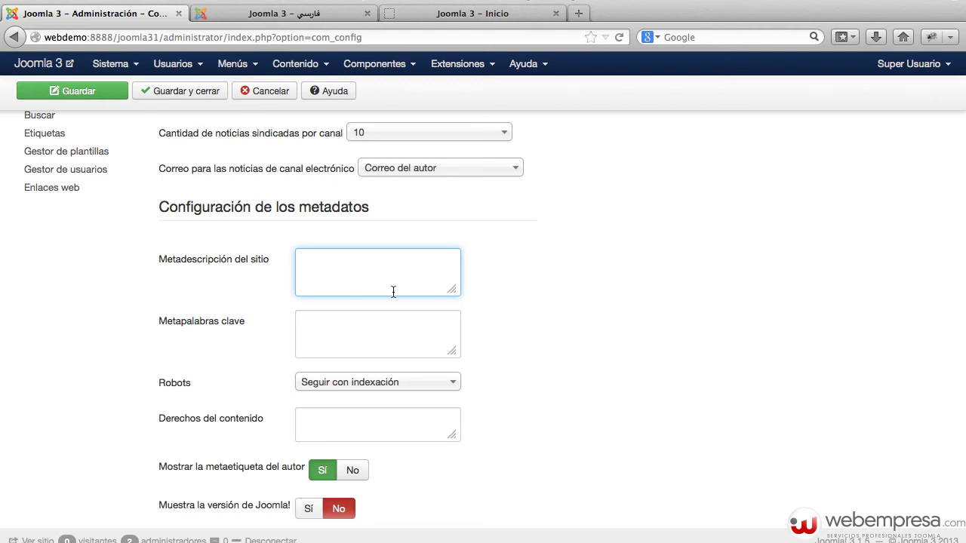
type("Sitiosweb de Ayuda en Joomla 3")
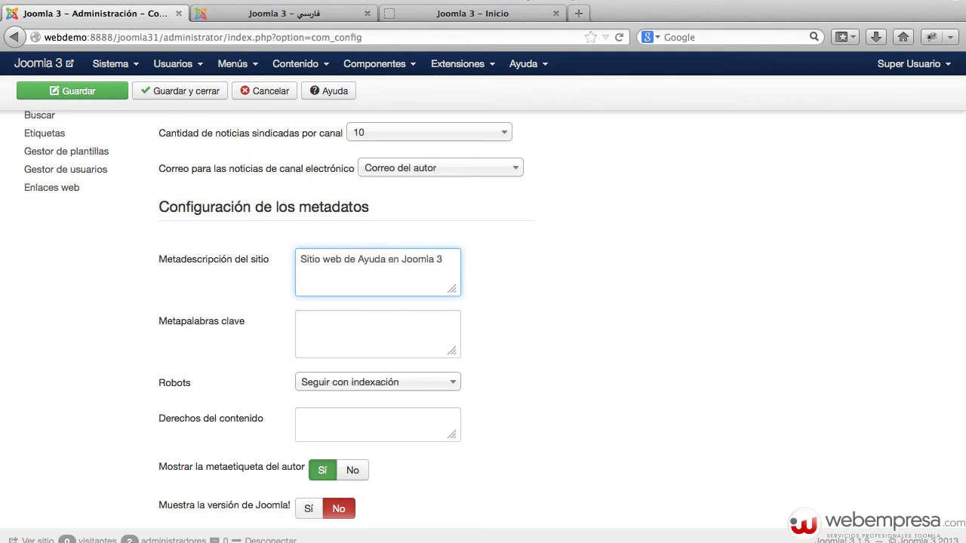
left_click(378, 334)
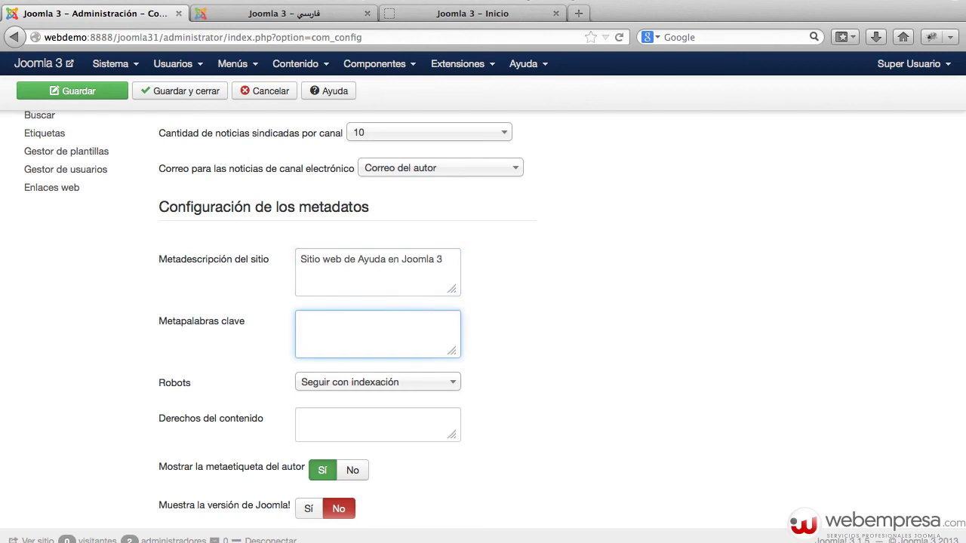
type("joomla 3, ayuda")
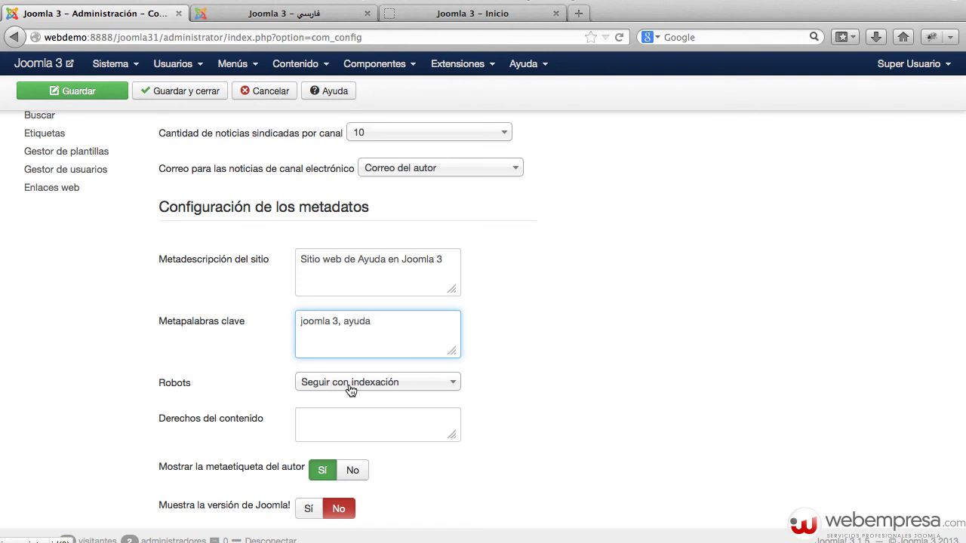
Review the available Robots indexing options and close the list without choosing another one
left_click(391, 384)
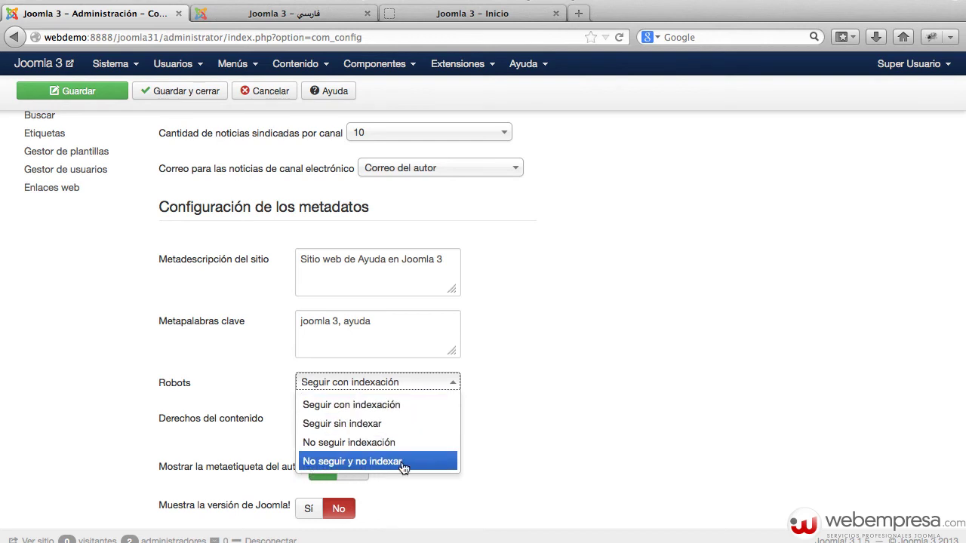
triple_click(579, 447)
left_click(579, 442)
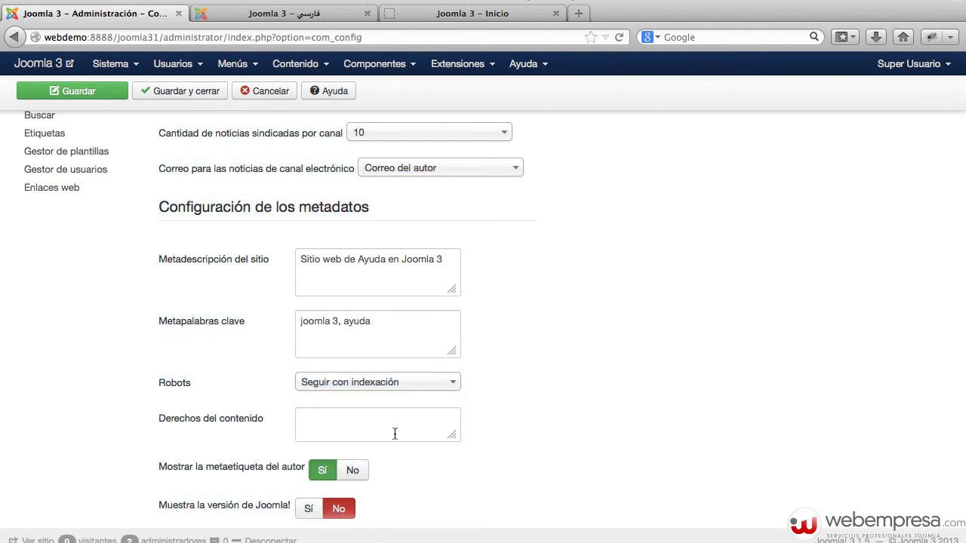
Set the content rights metadata to "todos los derechos reservados webempresa"
left_click(336, 423)
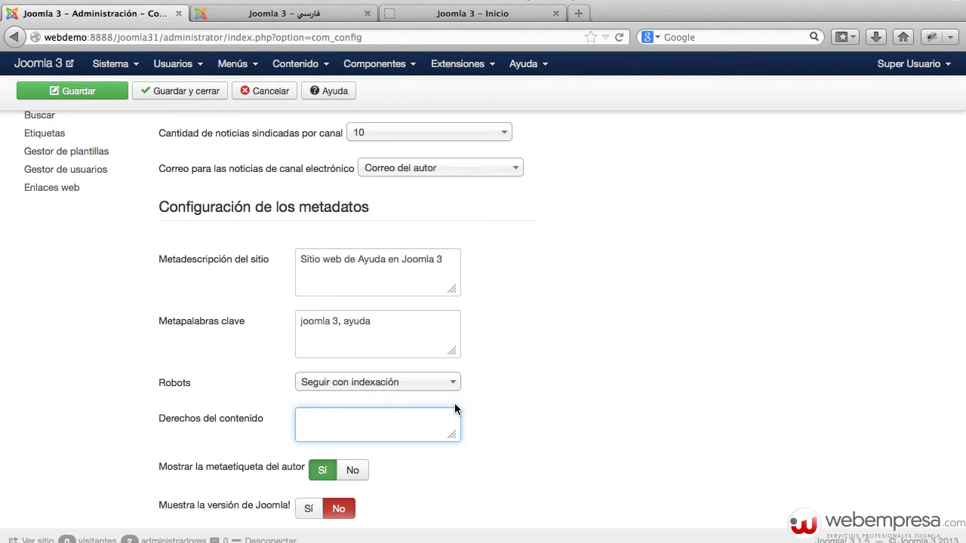
type("todos los derechos reser")
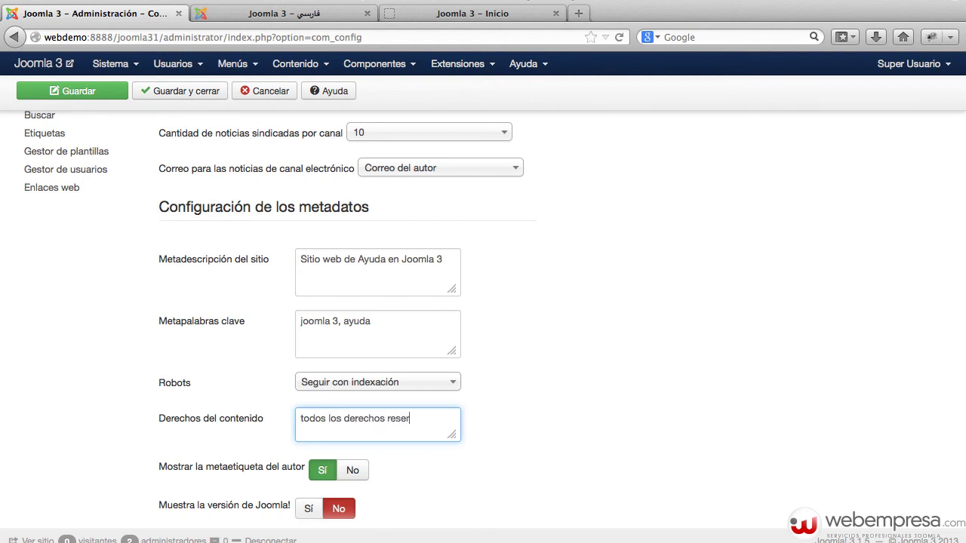
type("vados webempresa")
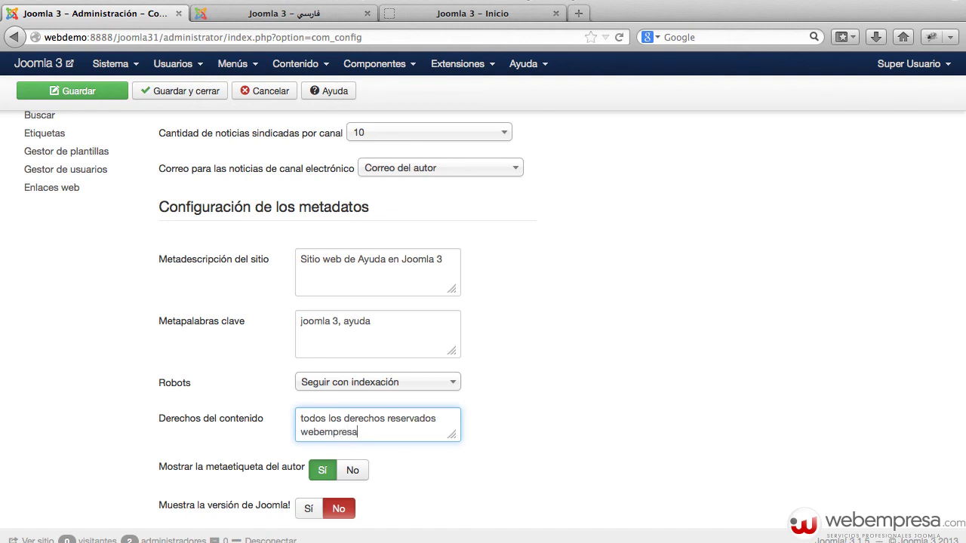
Review the author meta tag and Joomla version options, and save the global configuration
scroll(260, 435, "down", 1)
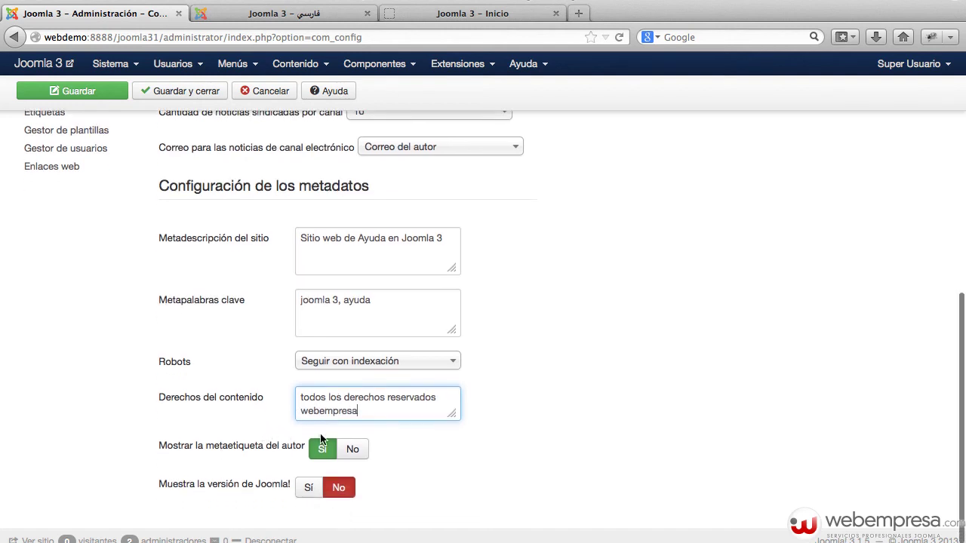
scroll(352, 443, "down", 1)
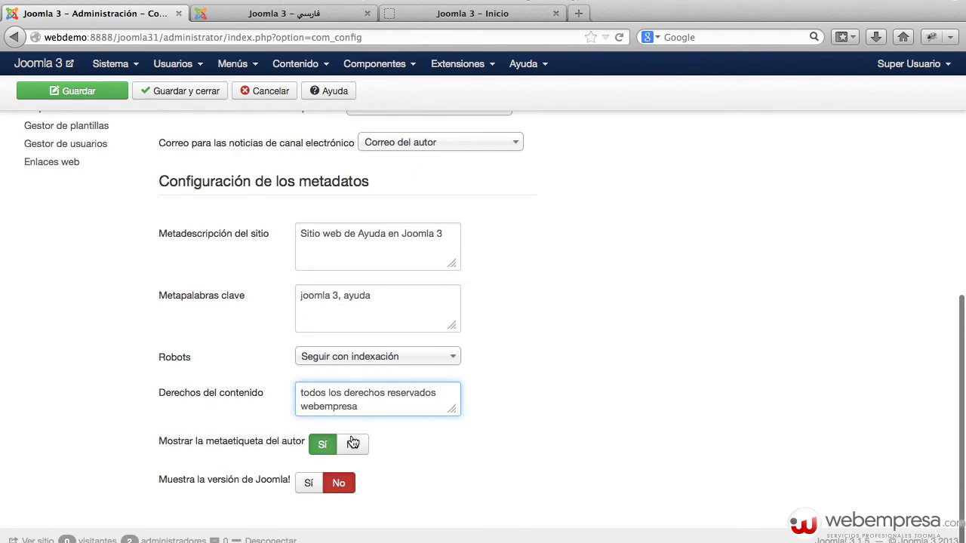
scroll(352, 442, "down", 1)
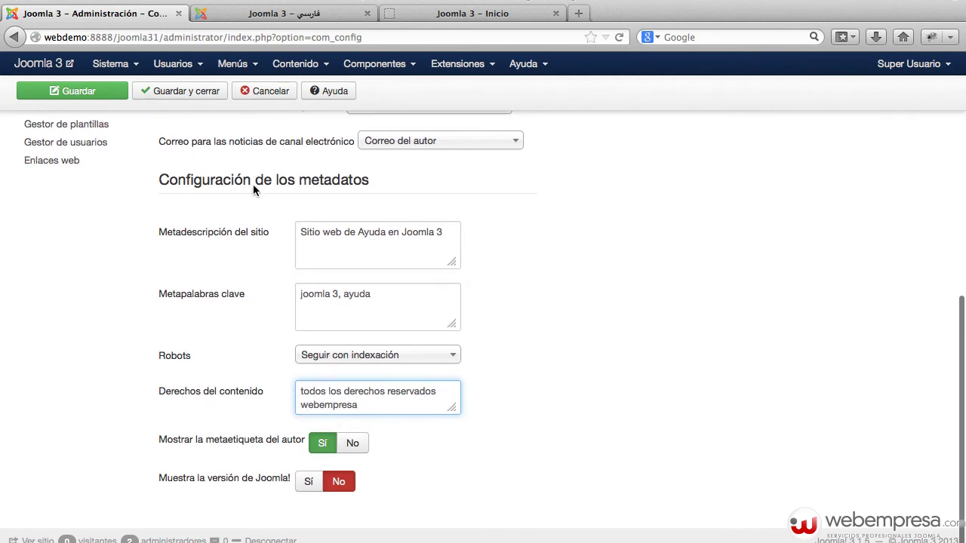
scroll(228, 369, "down", 1)
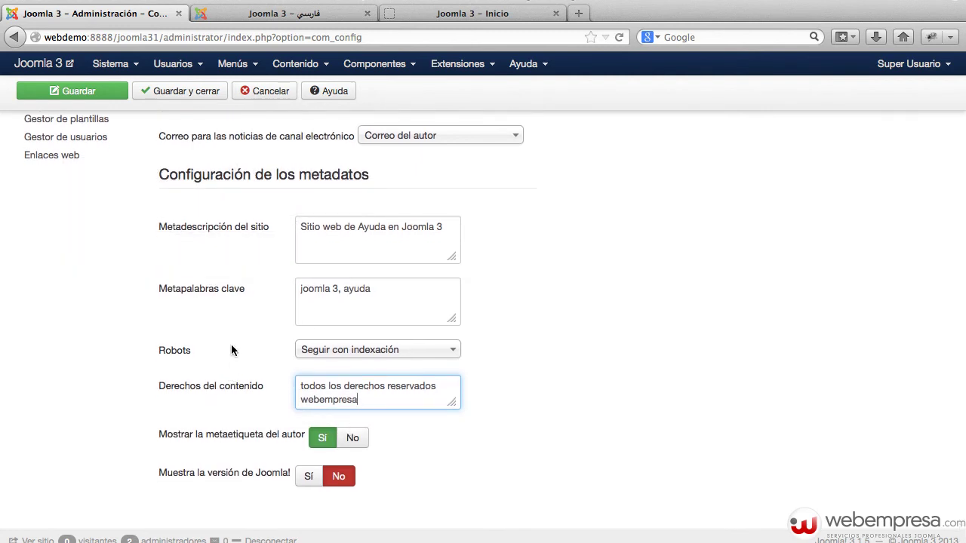
scroll(231, 350, "up", 3)
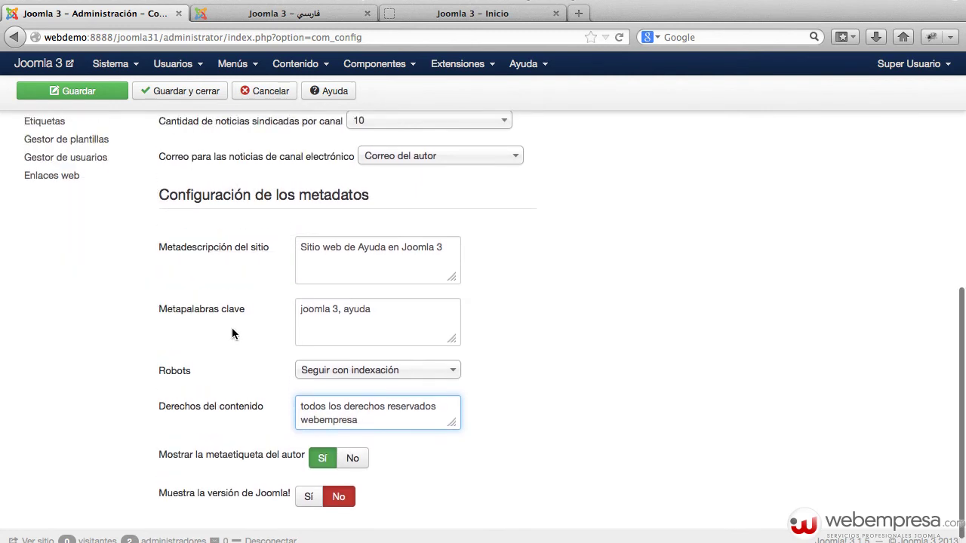
left_click(79, 92)
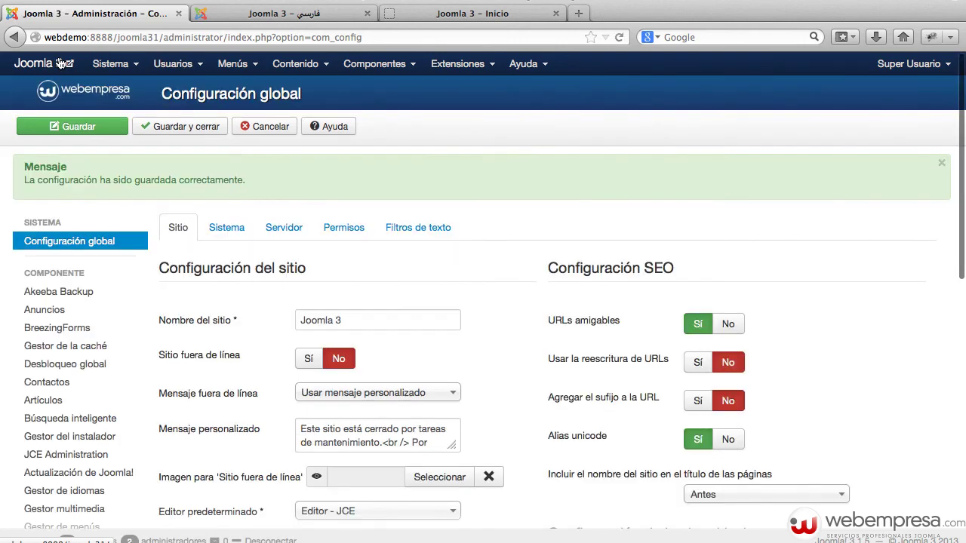
Open the public site's home page from the administration and display its HTML source code
left_click(59, 63)
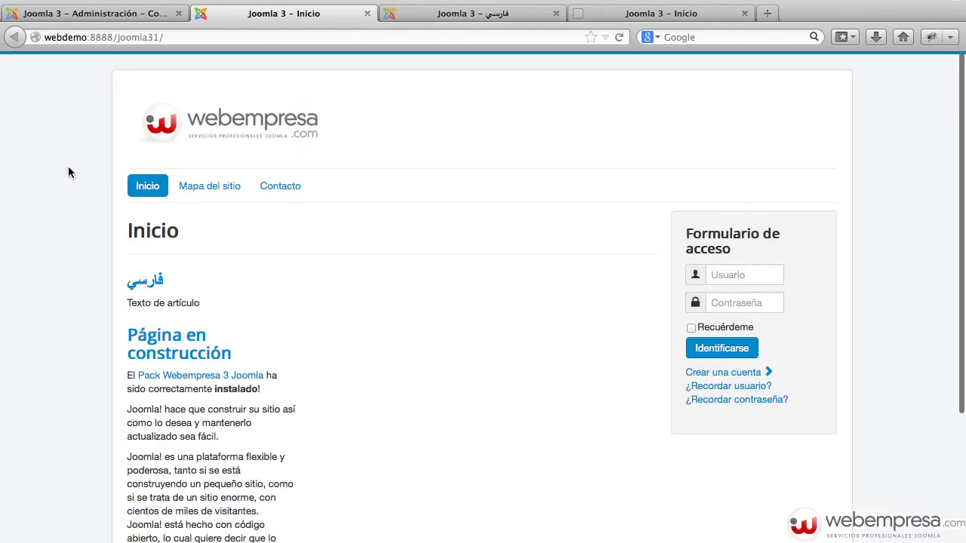
right_click(68, 168)
left_click(151, 311)
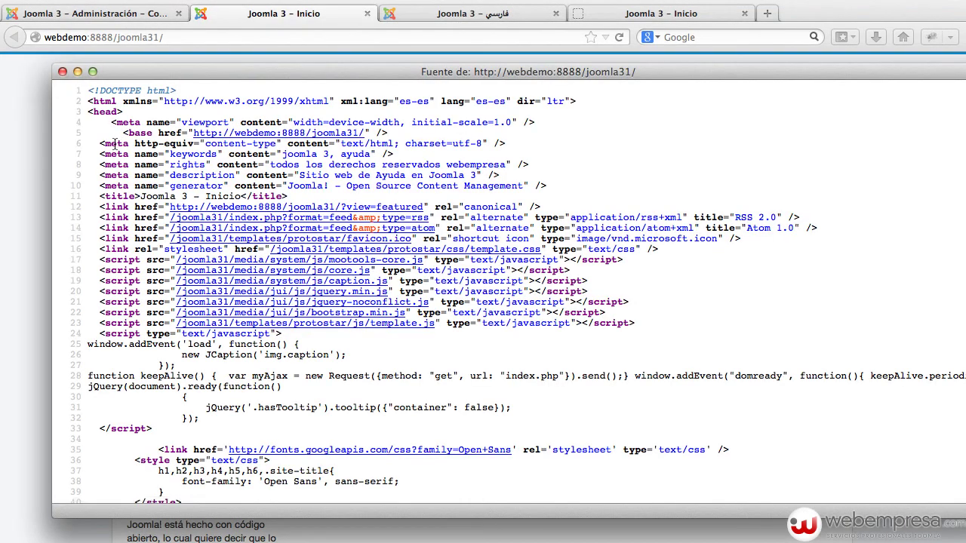
Examine the keywords, rights and description meta tags in the page source, highlighting them, and close the source window
double_click(193, 156)
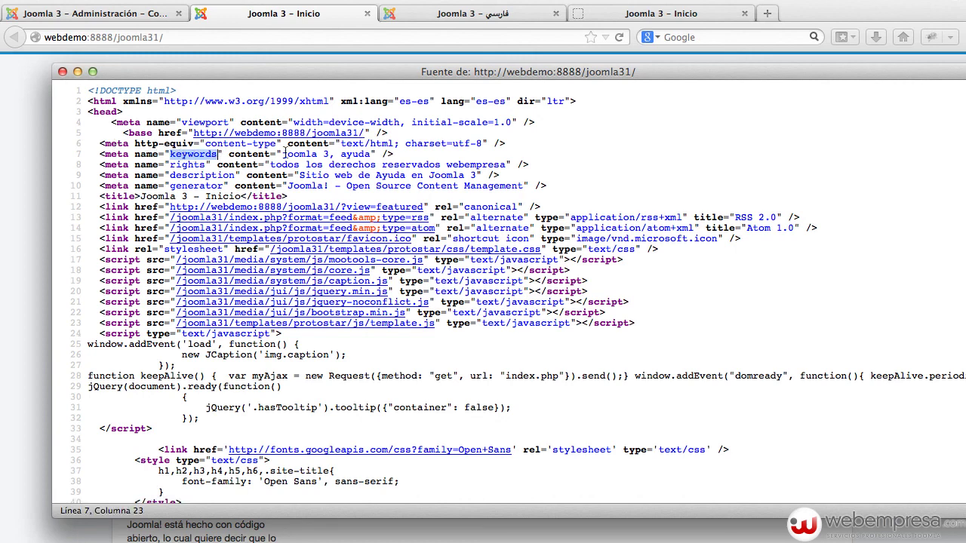
left_click_drag(283, 155, 353, 154)
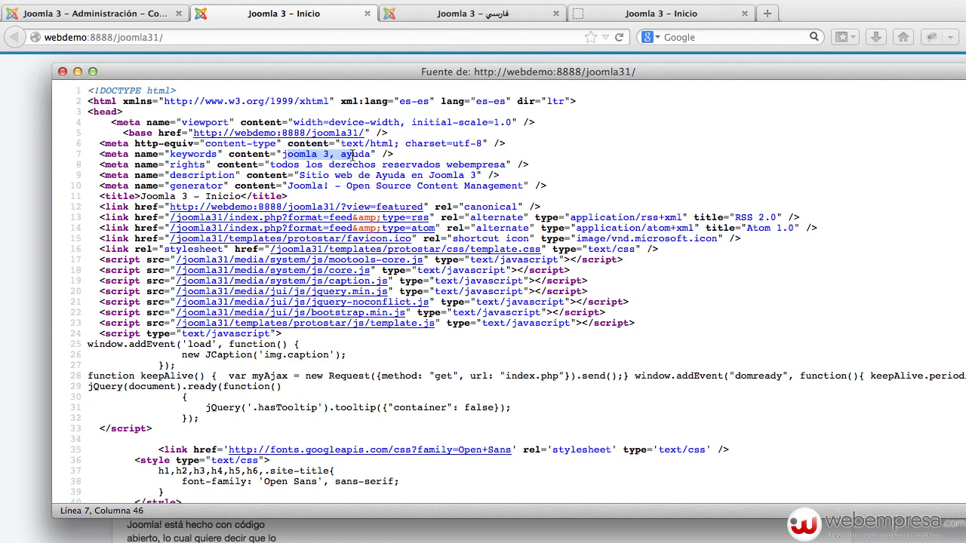
double_click(177, 164)
left_click_drag(268, 165, 477, 165)
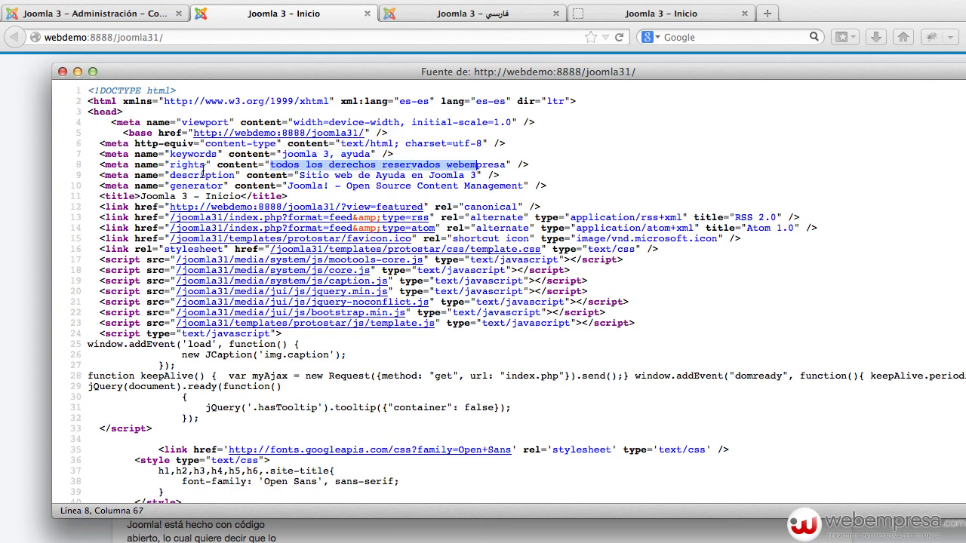
double_click(183, 175)
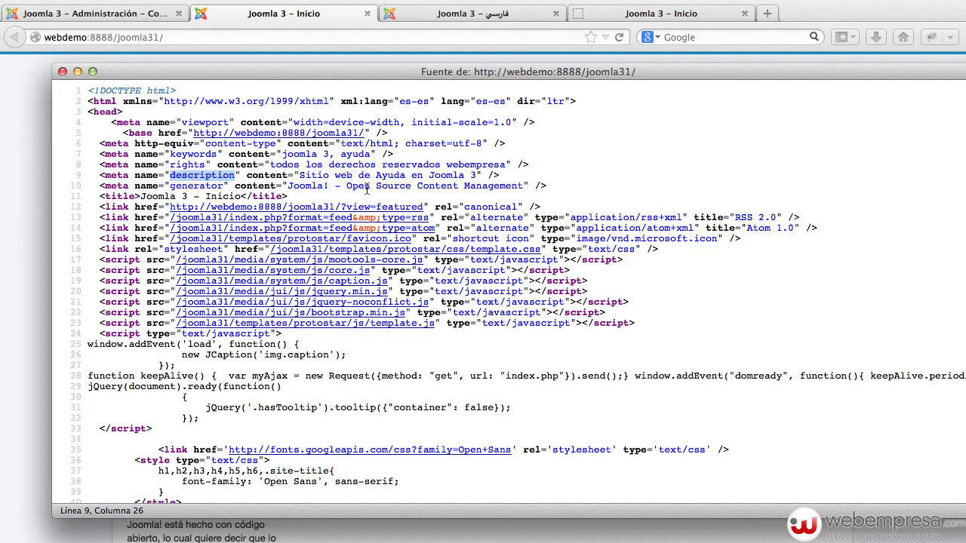
left_click(63, 72)
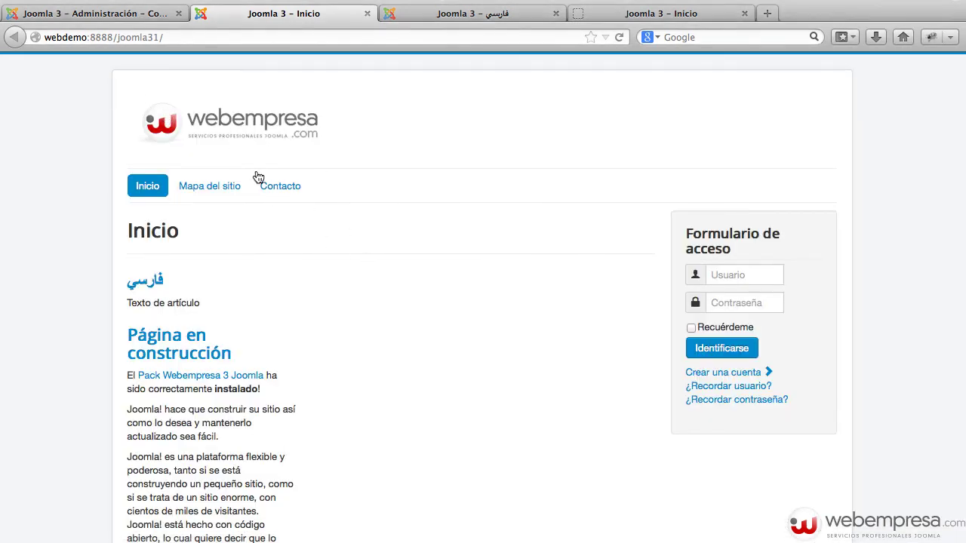
Return to the global configuration and look over the saved metadata settings of the site
left_click(83, 13)
scroll(390, 308, "down", 10)
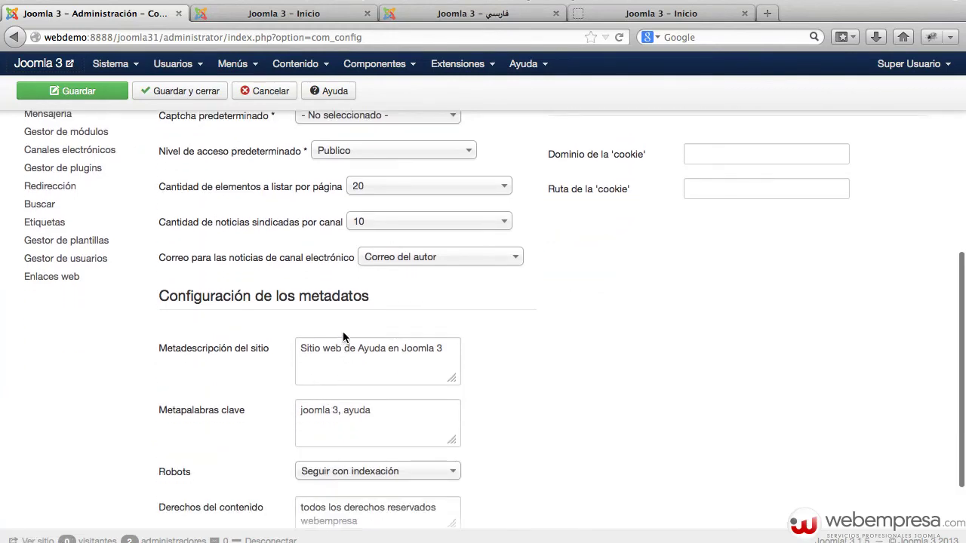
scroll(415, 311, "down", 3)
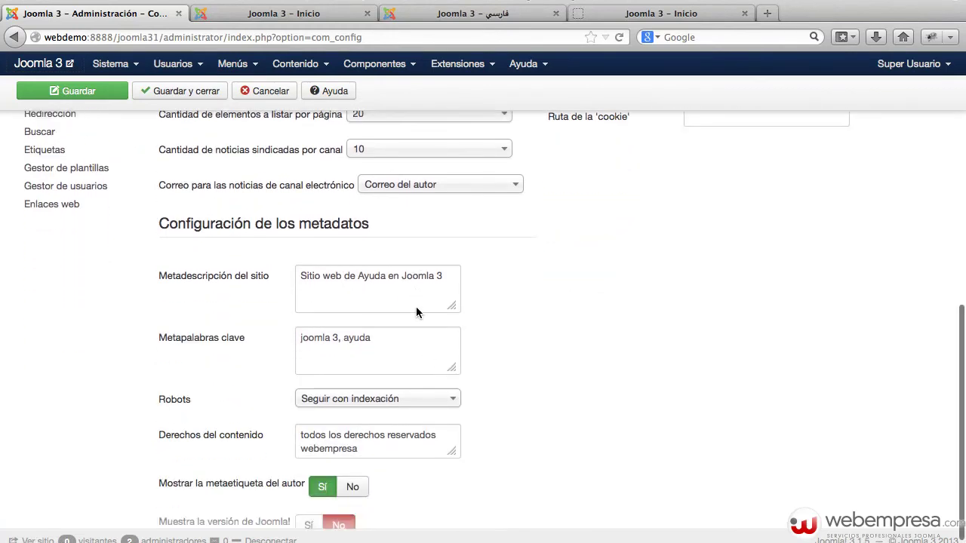
scroll(416, 308, "up", 10)
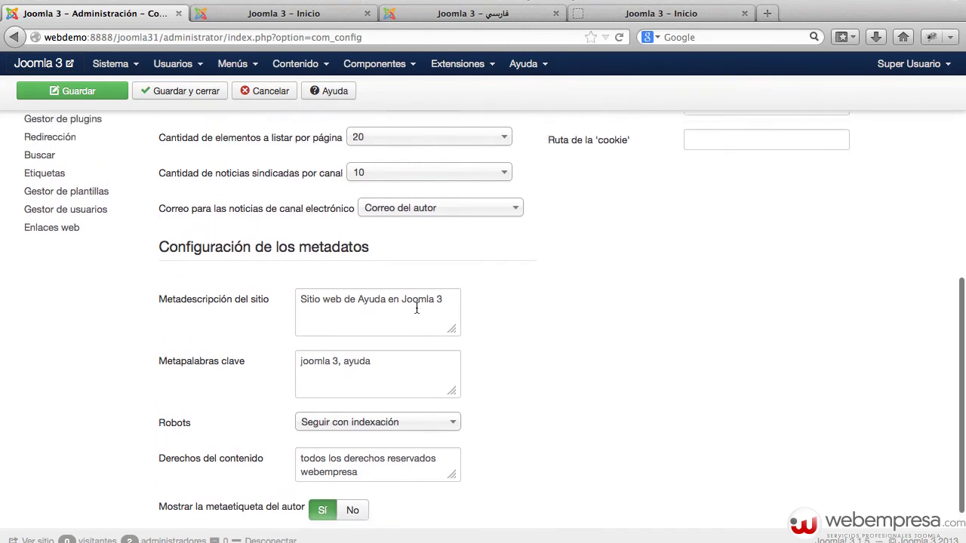
scroll(416, 308, "up", 3)
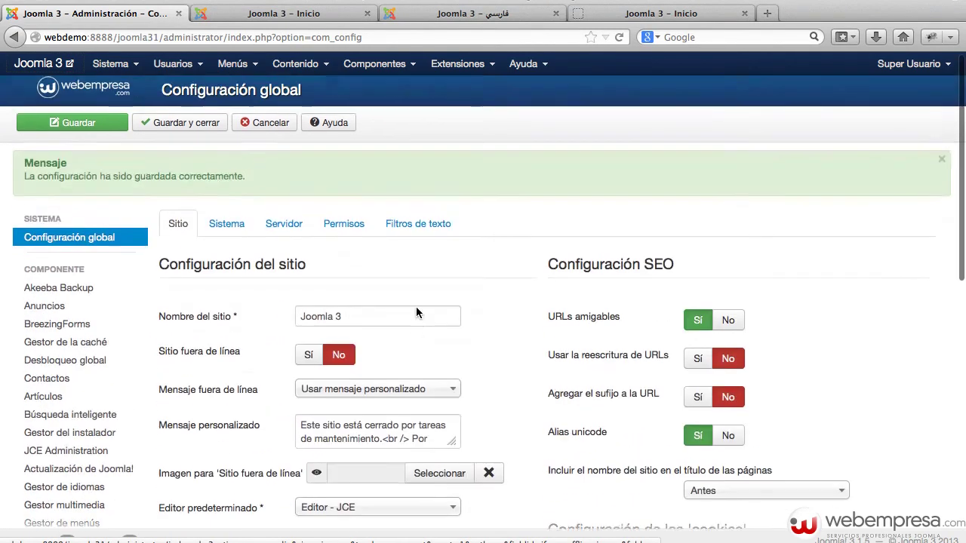